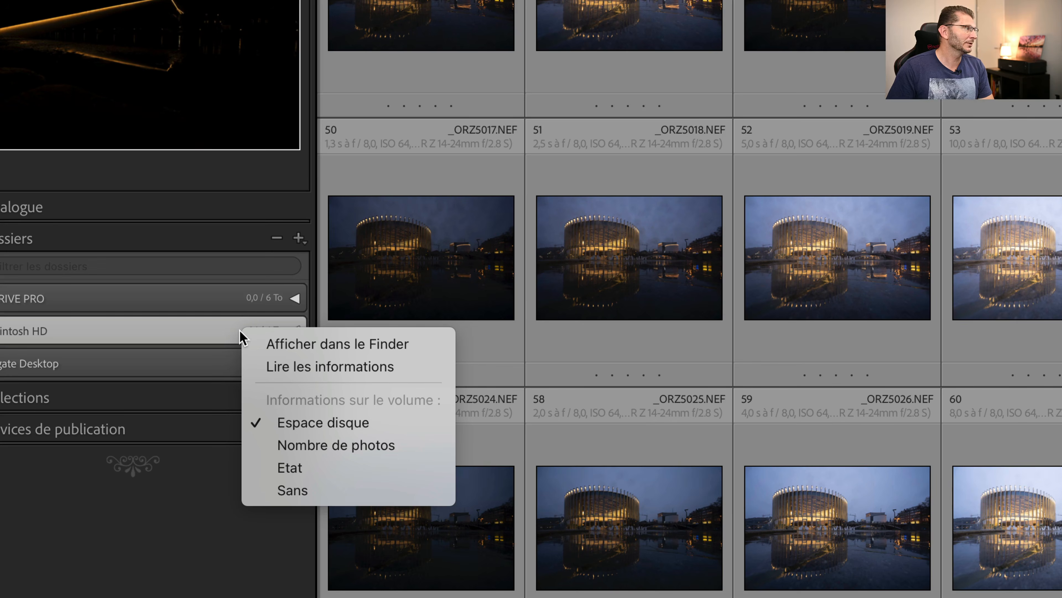
Display disk space as the volume information in the Dossiers list and expand the Macintosh HD volume.
{"action": "left_click", "coordinate": [315, 423]}
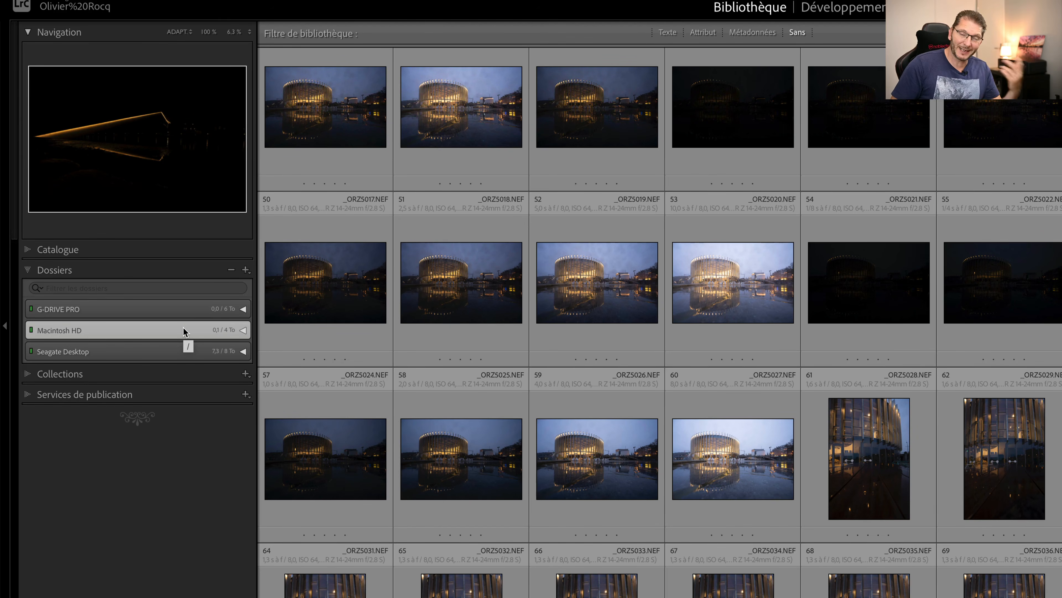
{"action": "left_click", "coordinate": [183, 330]}
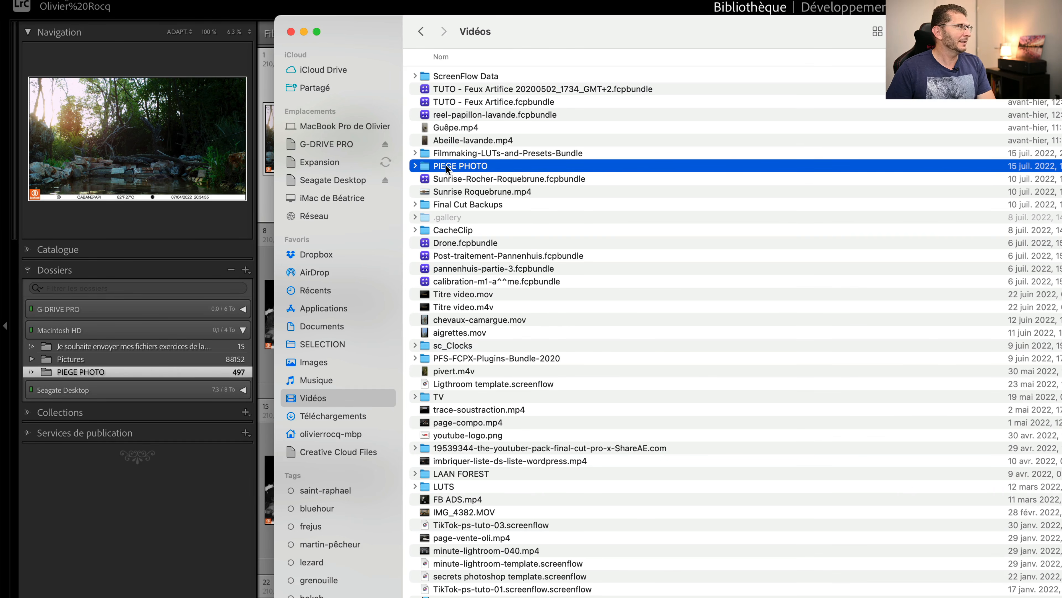
In Finder, copy the PIEGE PHOTO folder from Vidéos to the Seagate Desktop drive and delete the original from Vidéos.
{"action": "left_click_drag", "start_coordinate": [447, 170], "coordinate": [193, 133]}
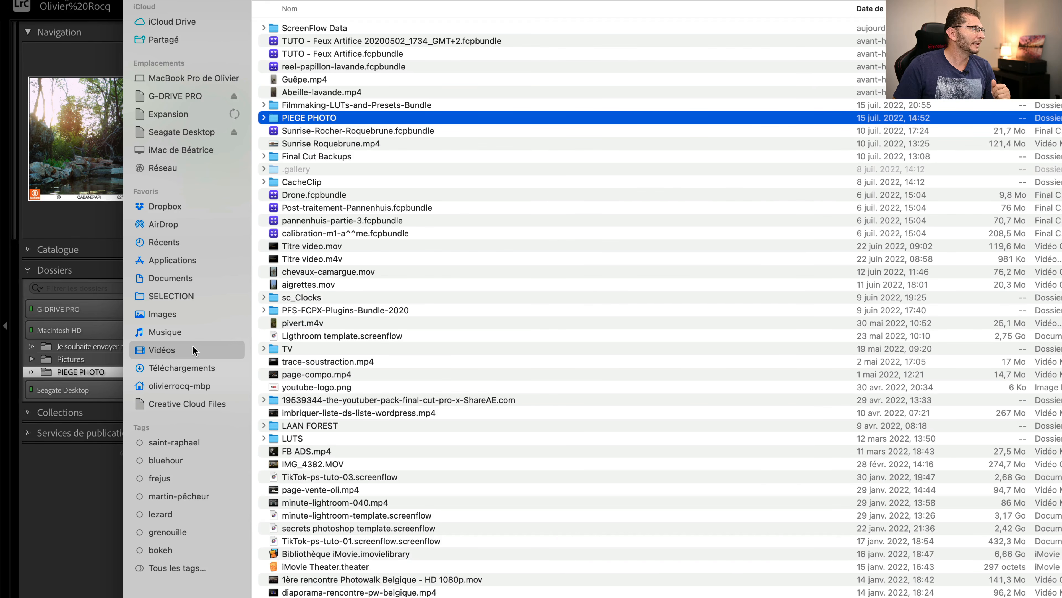
{"action": "left_click", "coordinate": [190, 134]}
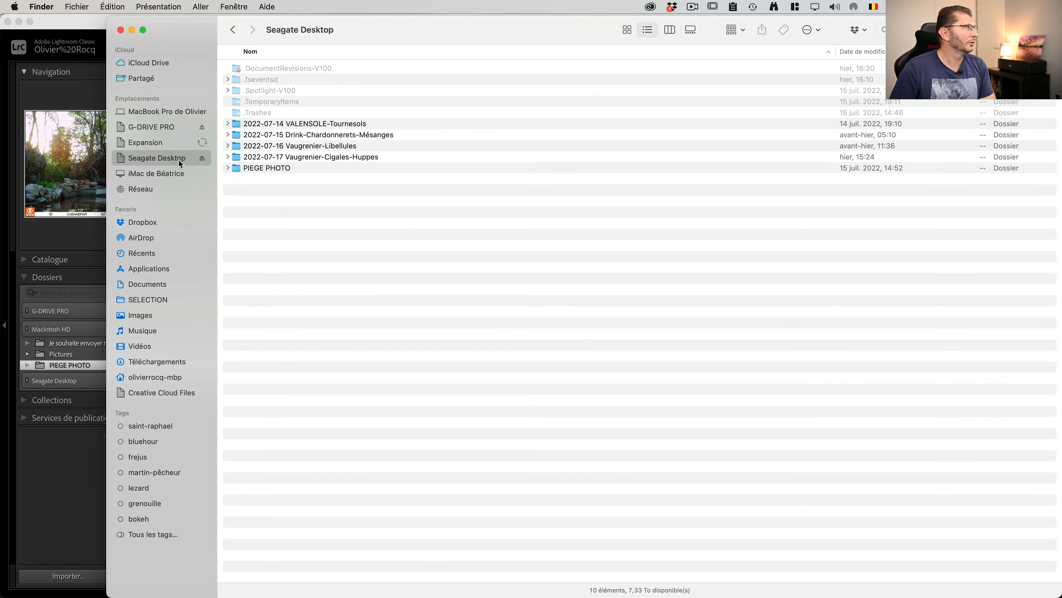
{"action": "left_click", "coordinate": [146, 350]}
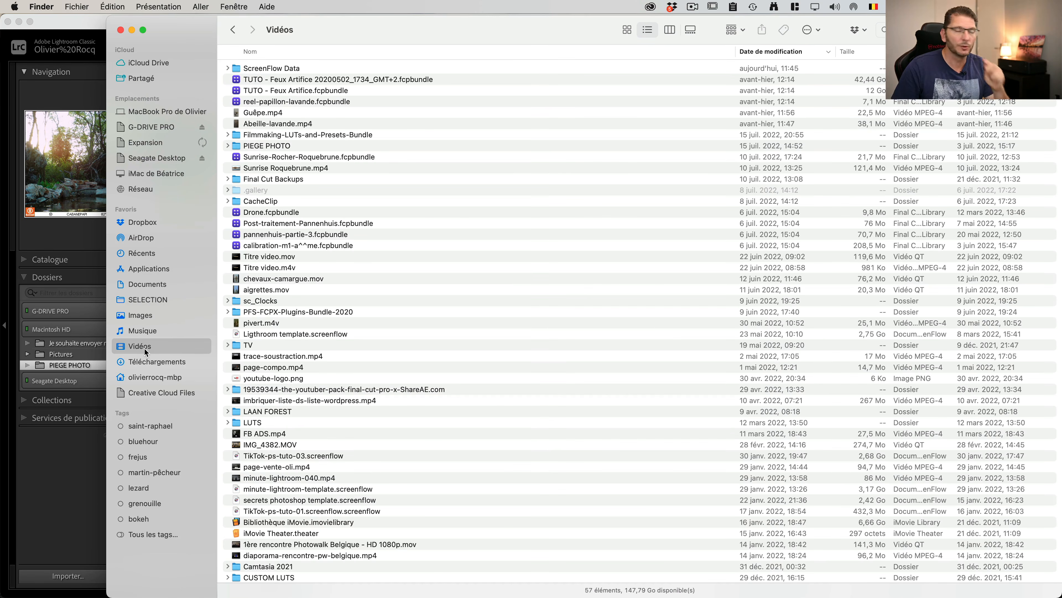
{"action": "left_click", "coordinate": [283, 146]}
{"action": "key", "text": "super+BackSpace"}
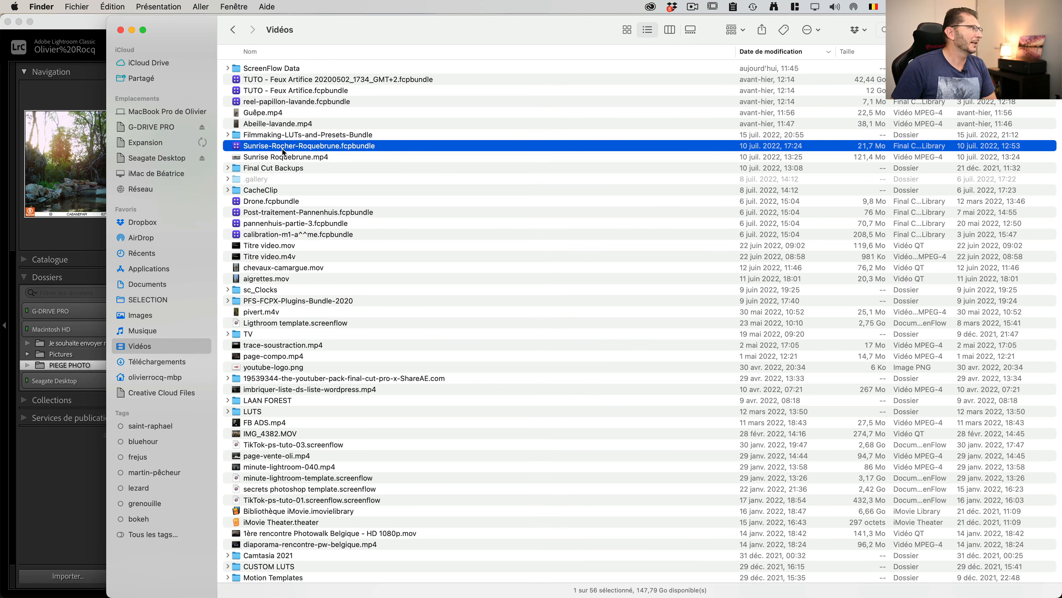
Switch back to Lightroom Classic and examine the photos of the PIEGE PHOTO folder listed under Macintosh HD.
{"action": "left_click", "coordinate": [59, 338]}
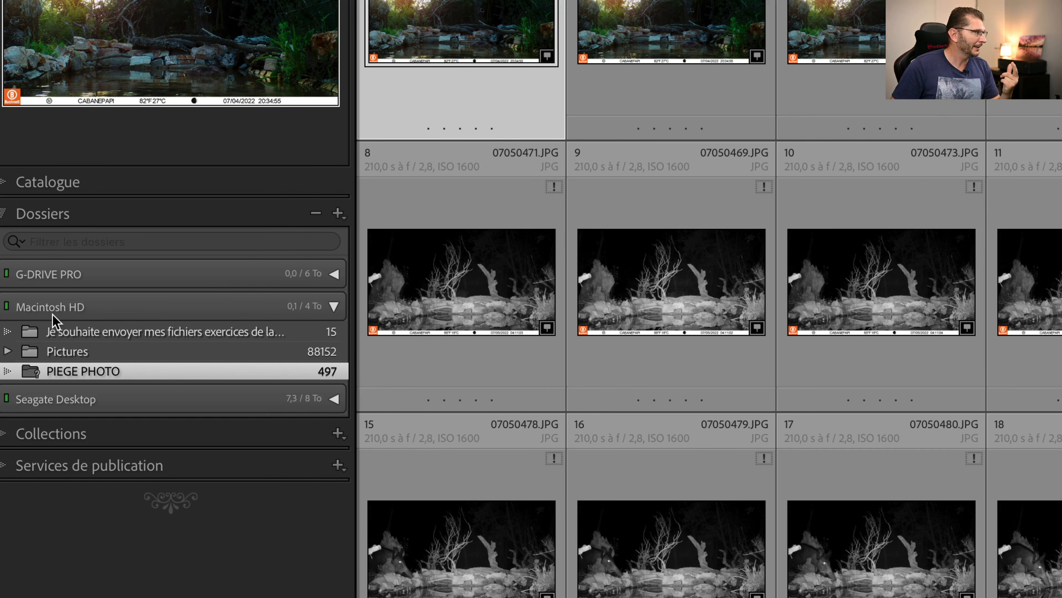
{"action": "key", "text": "super+a"}
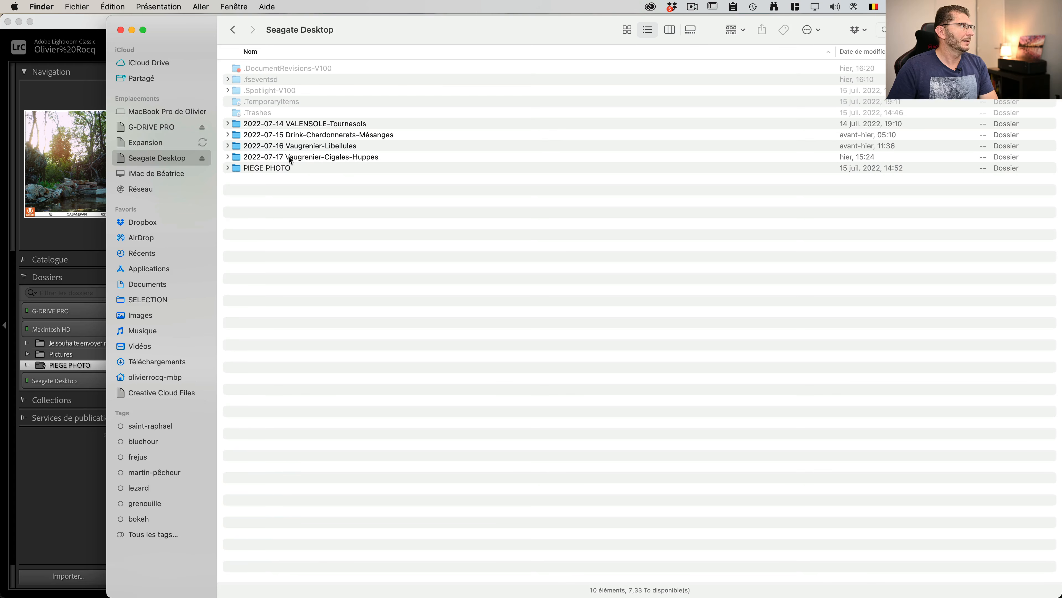
In Finder, return the PIEGE PHOTO folder from the Seagate Desktop drive to Vidéos and switch back to Lightroom Classic.
{"action": "left_click", "coordinate": [278, 168]}
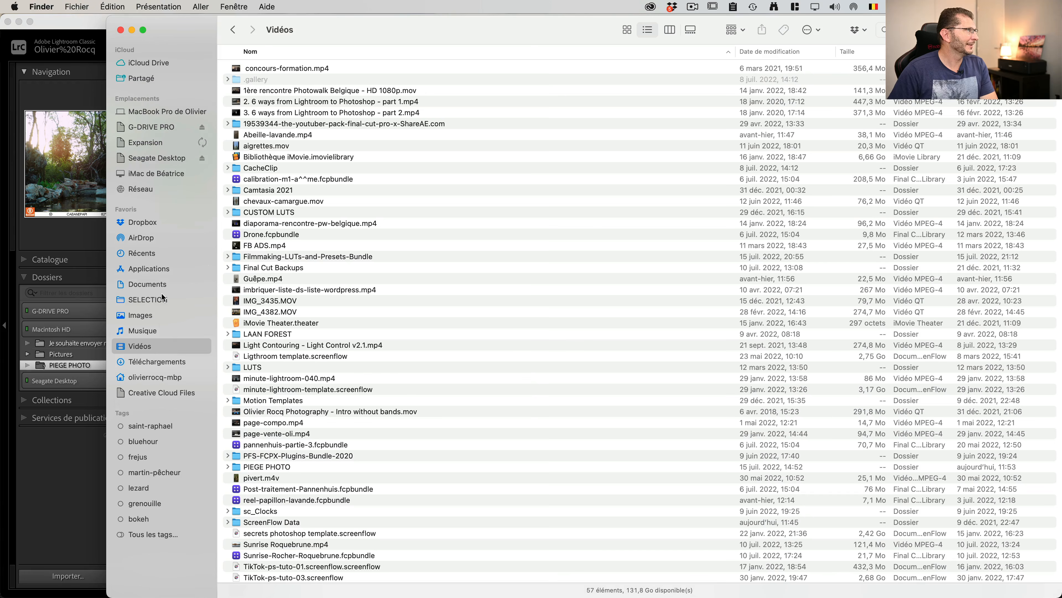
{"action": "left_click", "coordinate": [101, 100]}
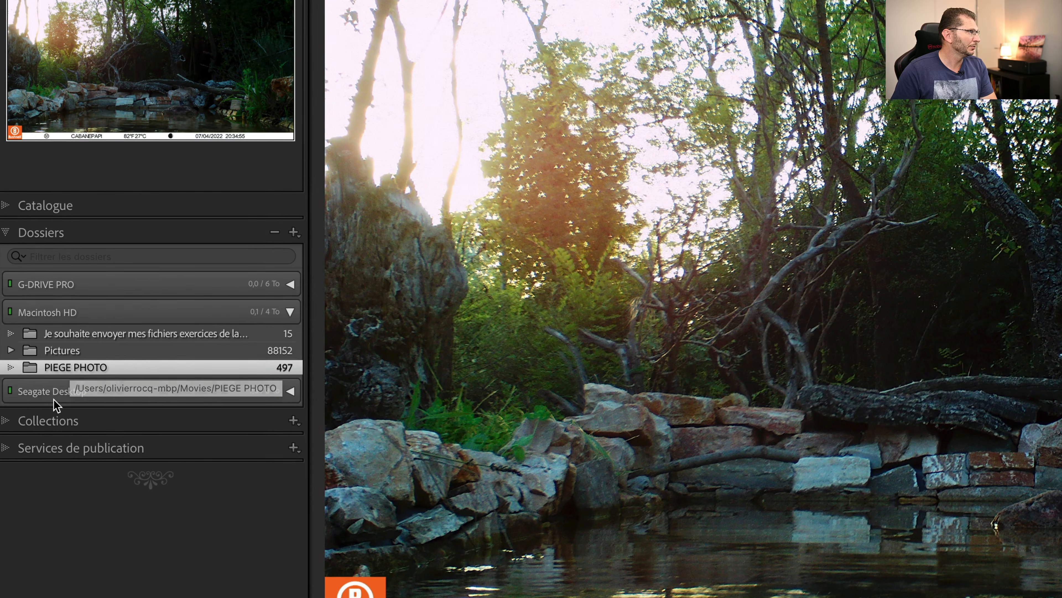
Move the PIEGE PHOTO folder from Macintosh HD into RAW Z9 of 2022-07-14 VALENSOLE-Tournesols on Seagate Desktop, accepting the move on disk.
{"action": "left_click", "coordinate": [75, 395]}
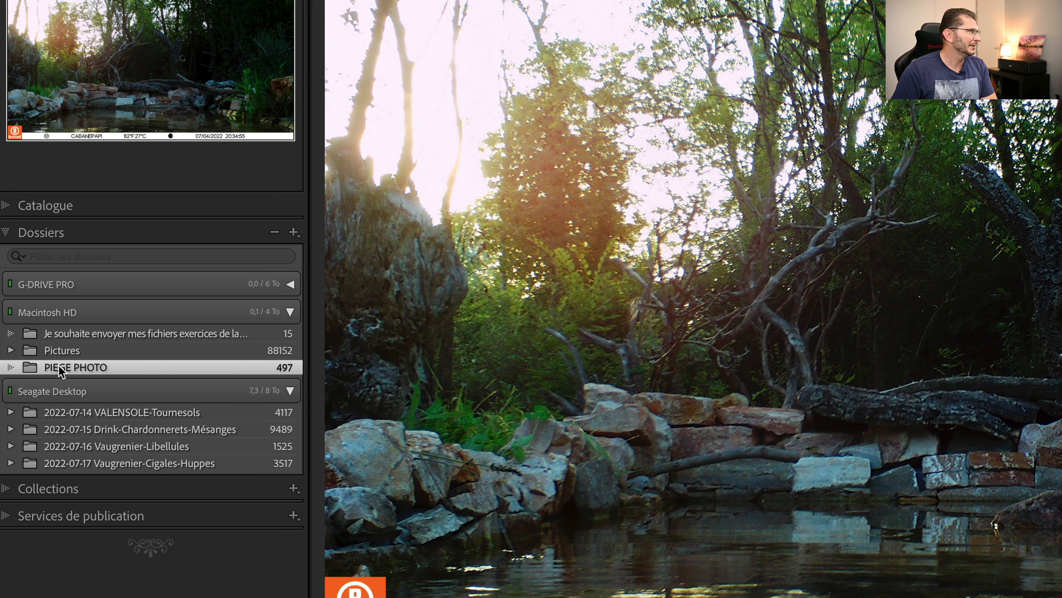
{"action": "left_click_drag", "start_coordinate": [61, 370], "coordinate": [12, 447]}
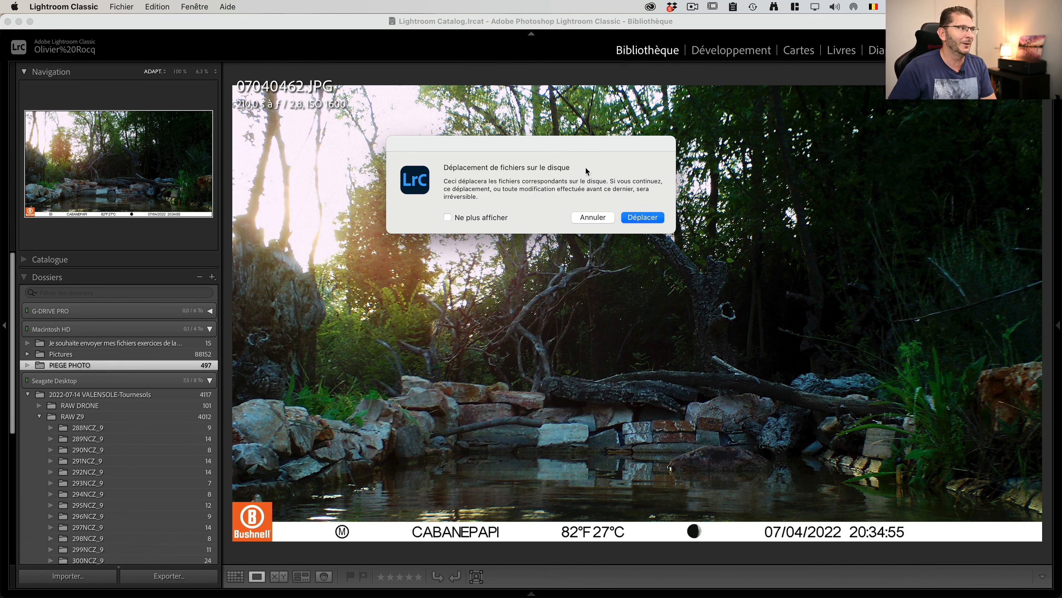
{"action": "left_click", "coordinate": [637, 219]}
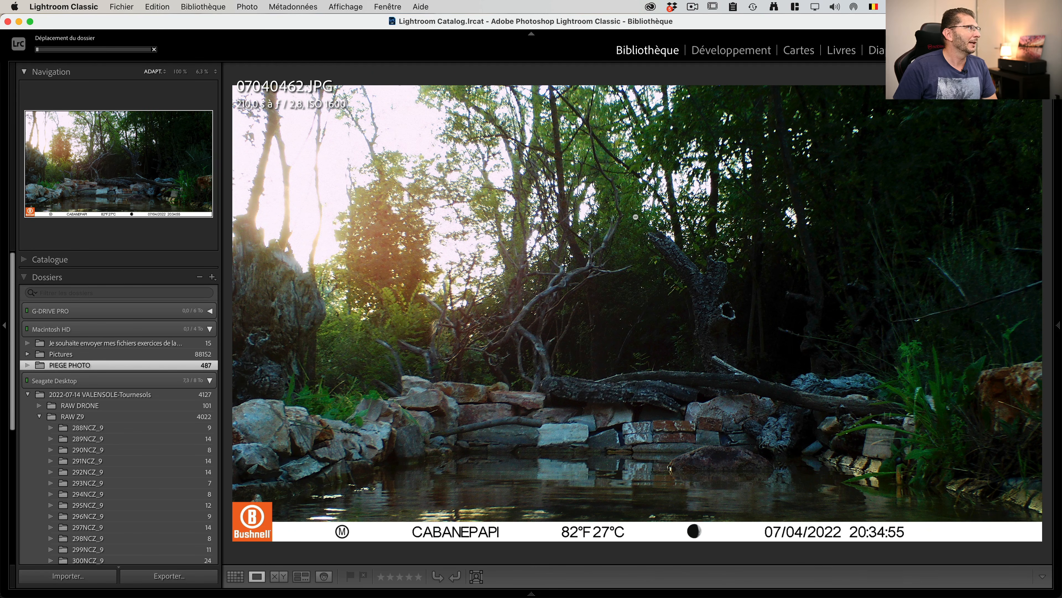
{"action": "left_click", "coordinate": [67, 44]}
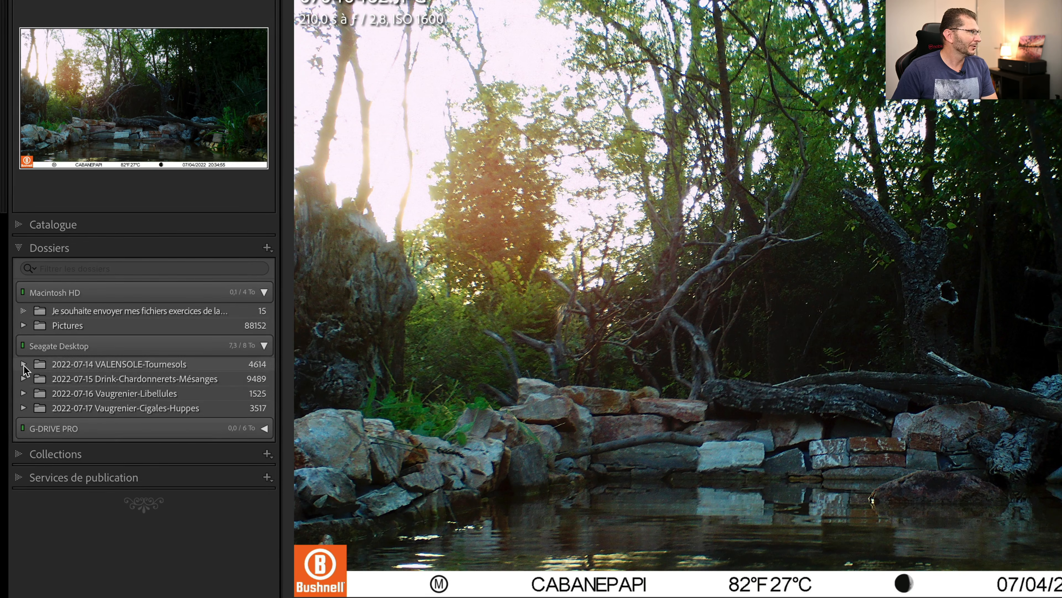
Look through the subfolders of 2022-07-14 VALENSOLE-Tournesols for the moved PIEGE PHOTO folder and collapse the tree again.
{"action": "left_click", "coordinate": [27, 365]}
{"action": "scroll", "coordinate": [101, 444], "scroll_direction": "up", "scroll_amount": 3}
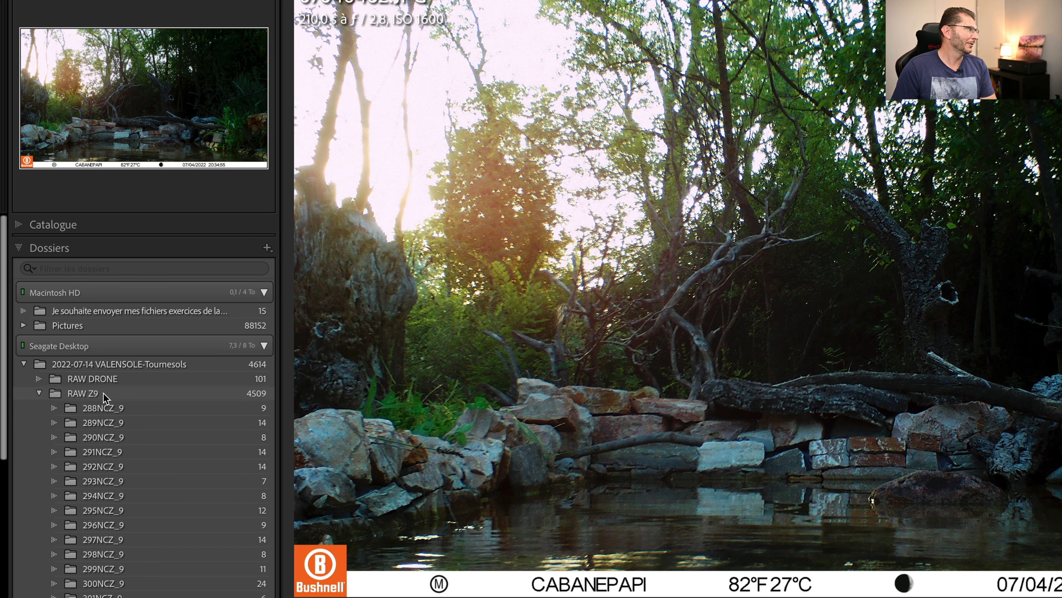
{"action": "scroll", "coordinate": [112, 493], "scroll_direction": "down", "scroll_amount": 6}
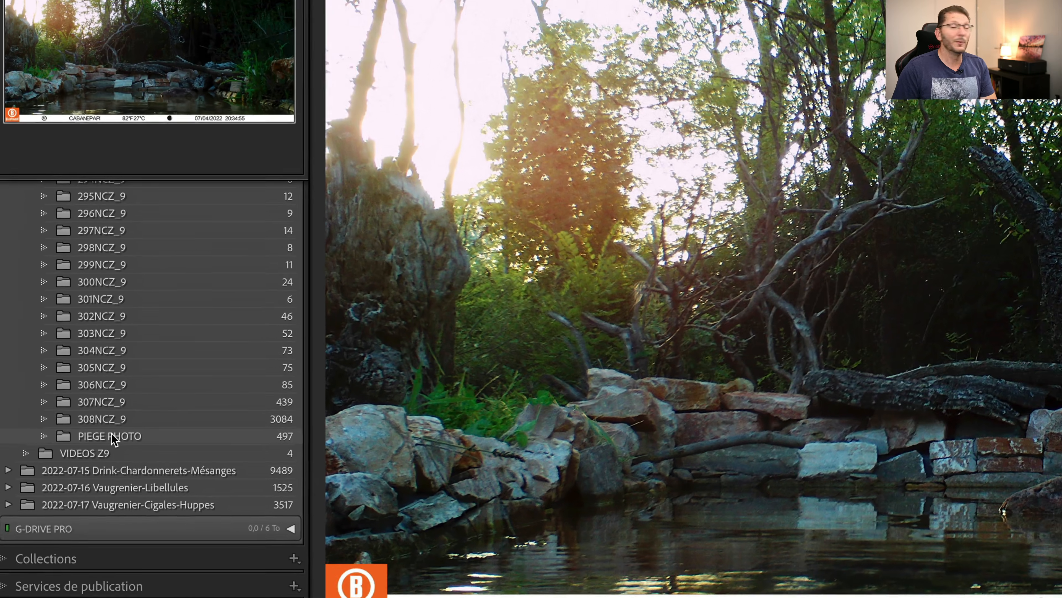
{"action": "scroll", "coordinate": [98, 319], "scroll_direction": "up", "scroll_amount": 8}
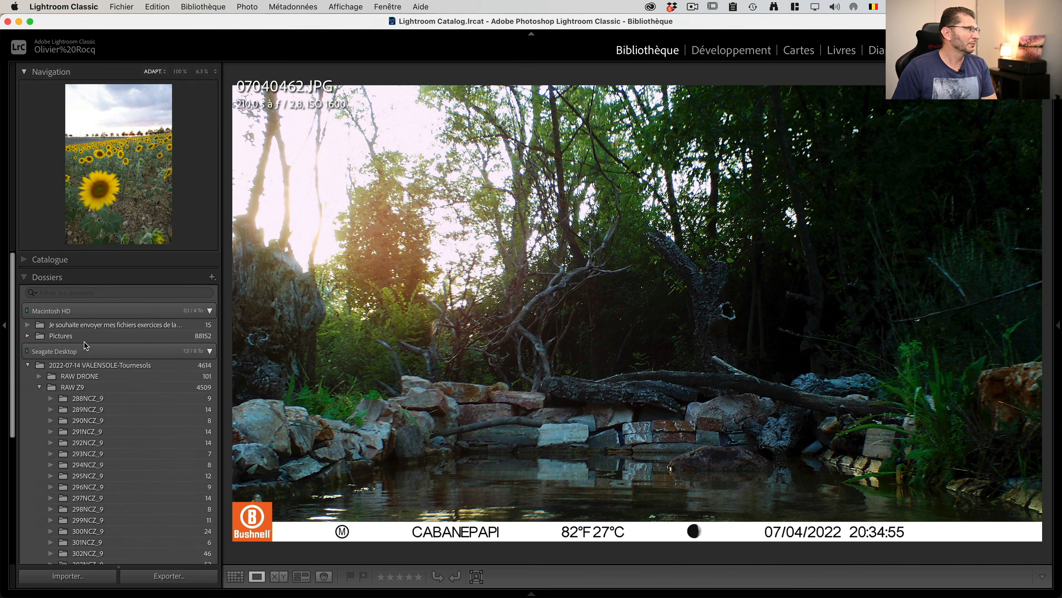
{"action": "left_click", "coordinate": [43, 389]}
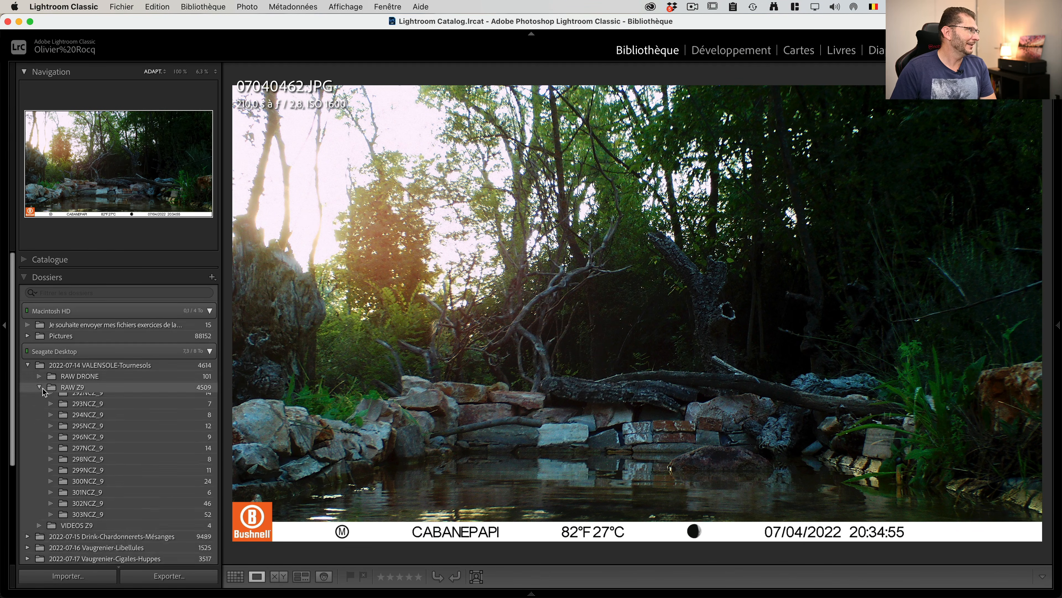
{"action": "left_click", "coordinate": [28, 366]}
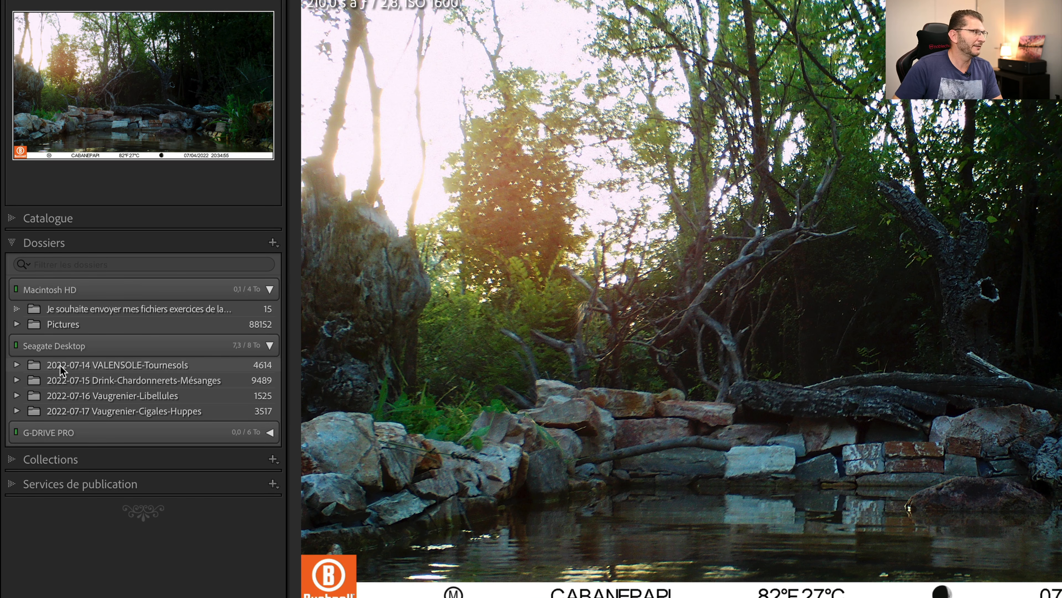
Show the parent folder of 2022-07-14 VALENSOLE-Tournesols on the Seagate Desktop volume.
{"action": "left_click", "coordinate": [60, 369]}
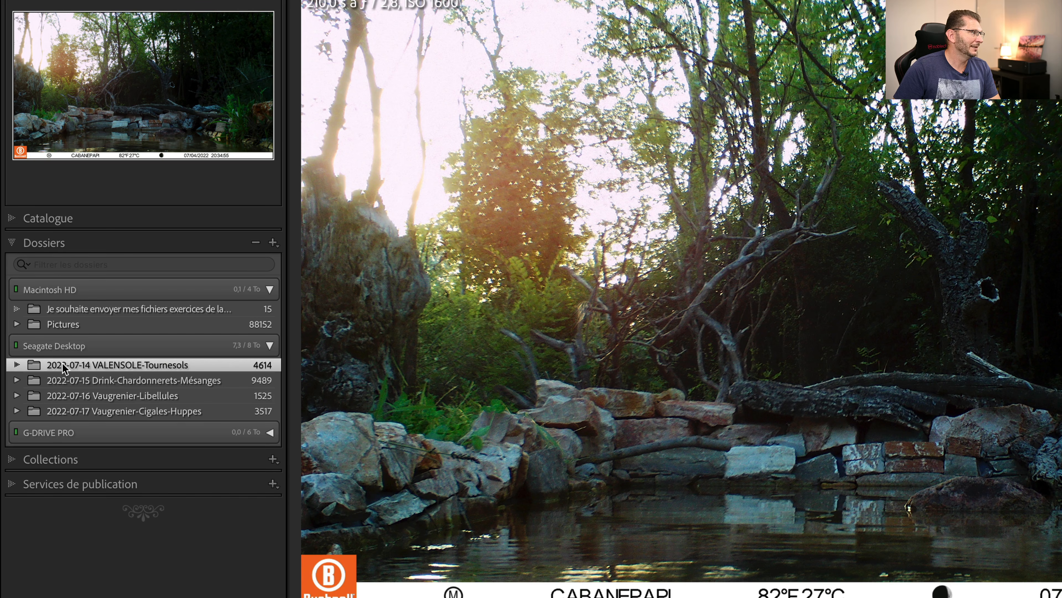
{"action": "right_click", "coordinate": [62, 363]}
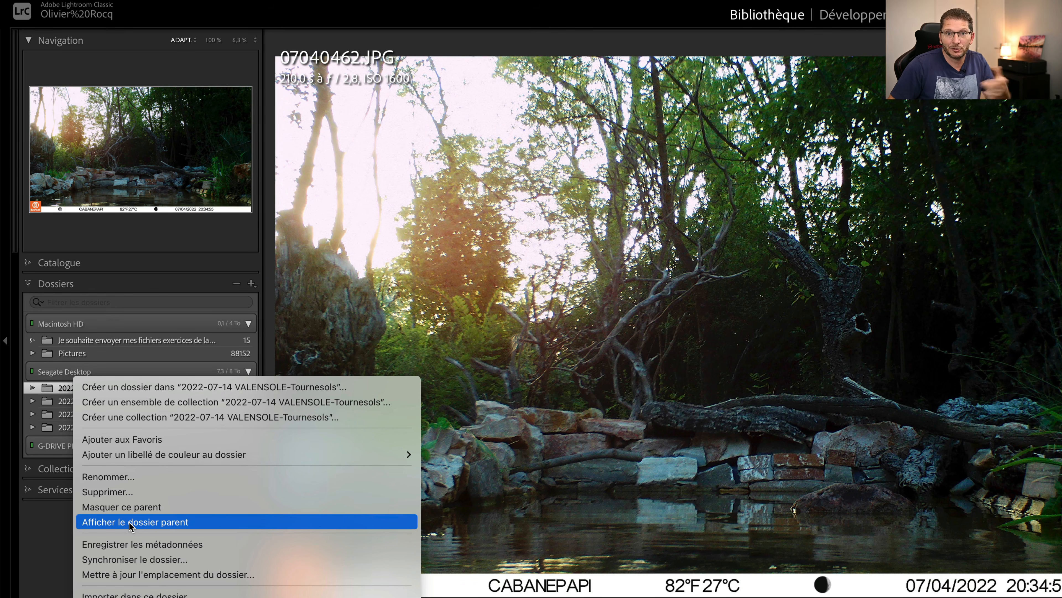
{"action": "left_click", "coordinate": [131, 524]}
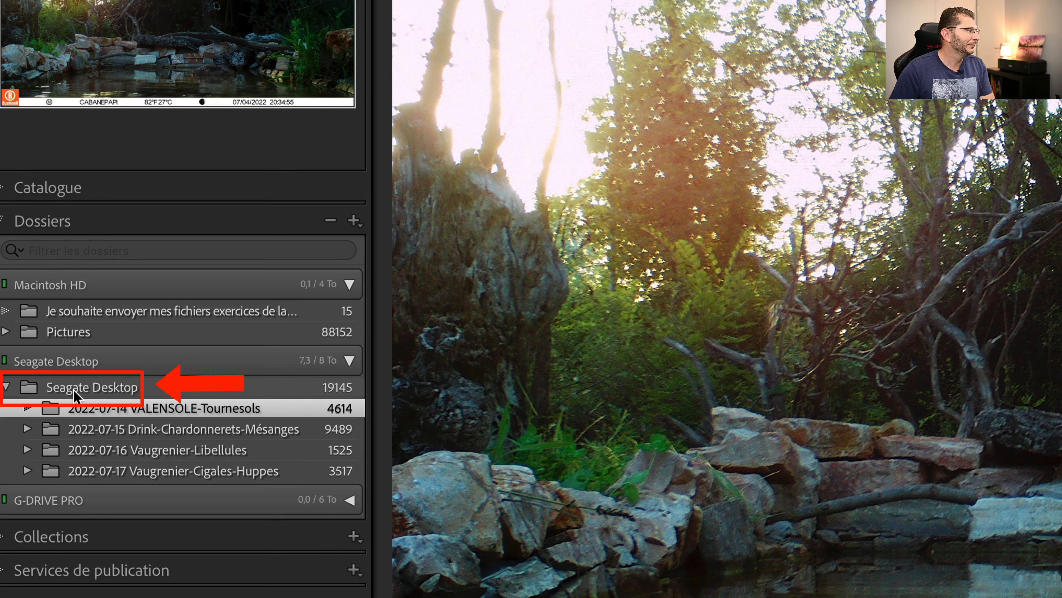
Move the PIEGE PHOTO folder from RAW Z9 up into the Seagate Desktop parent folder, collapse 2022-07-14 VALENSOLE-Tournesols and select the parent.
{"action": "left_click", "coordinate": [28, 409]}
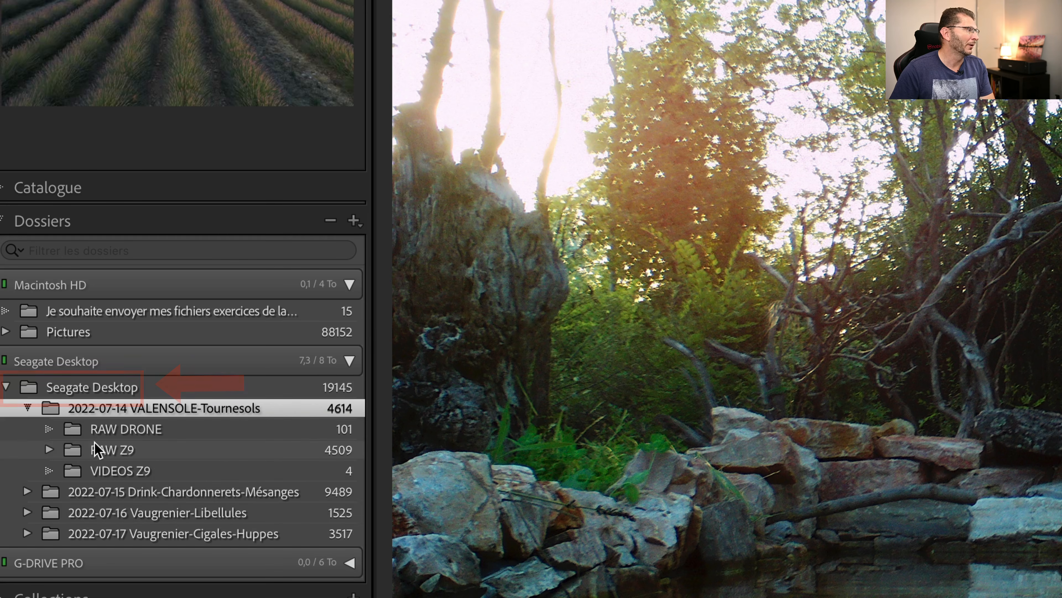
{"action": "left_click", "coordinate": [48, 449]}
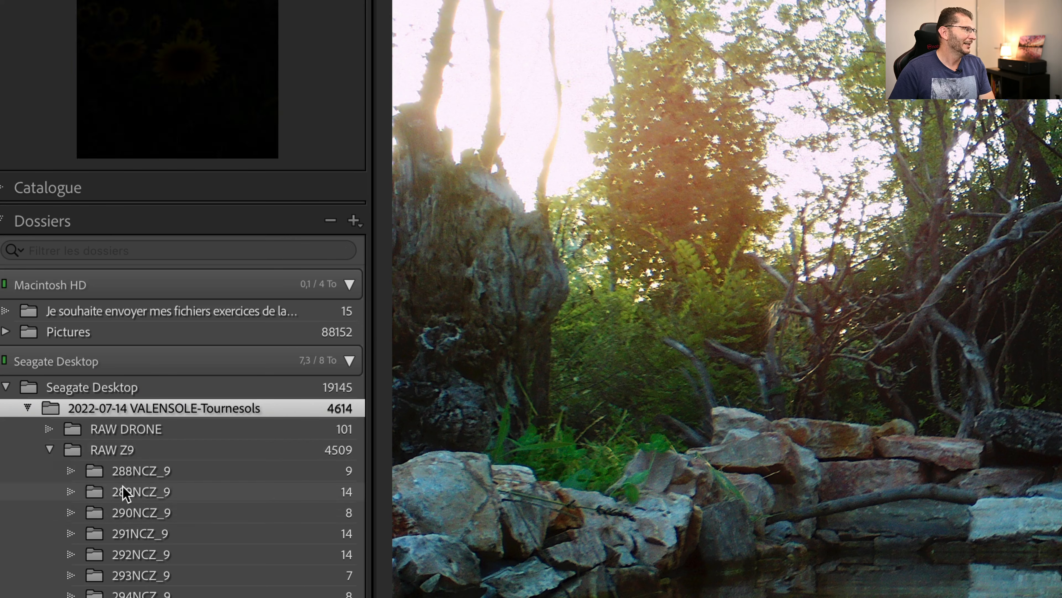
{"action": "scroll", "coordinate": [140, 508], "scroll_direction": "down", "scroll_amount": 10}
{"action": "scroll", "coordinate": [140, 509], "scroll_direction": "down", "scroll_amount": 3}
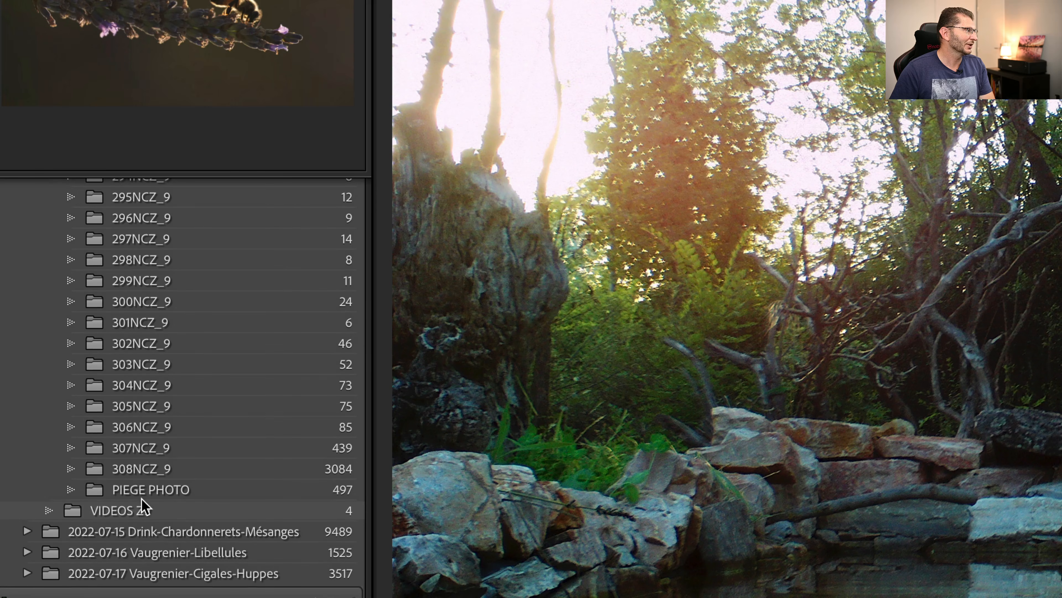
{"action": "left_click", "coordinate": [136, 491]}
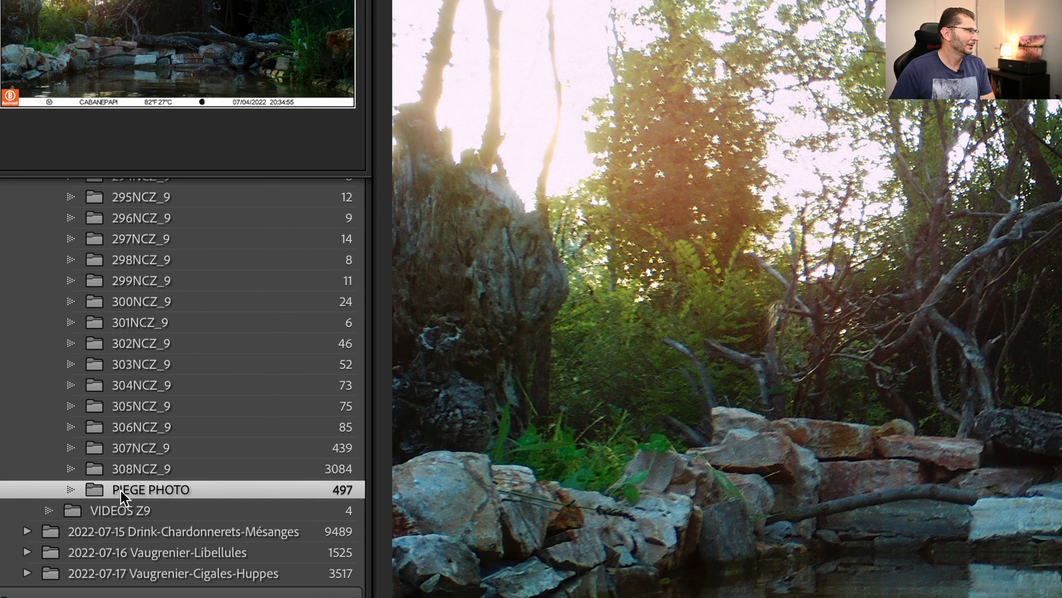
{"action": "mouse_move", "coordinate": [136, 493]}
{"action": "left_mouse_down"}
{"action": "mouse_move", "coordinate": [156, 178]}
{"action": "mouse_move", "coordinate": [147, 269]}
{"action": "mouse_move", "coordinate": [112, 244]}
{"action": "mouse_move", "coordinate": [179, 250]}
{"action": "left_mouse_up"}
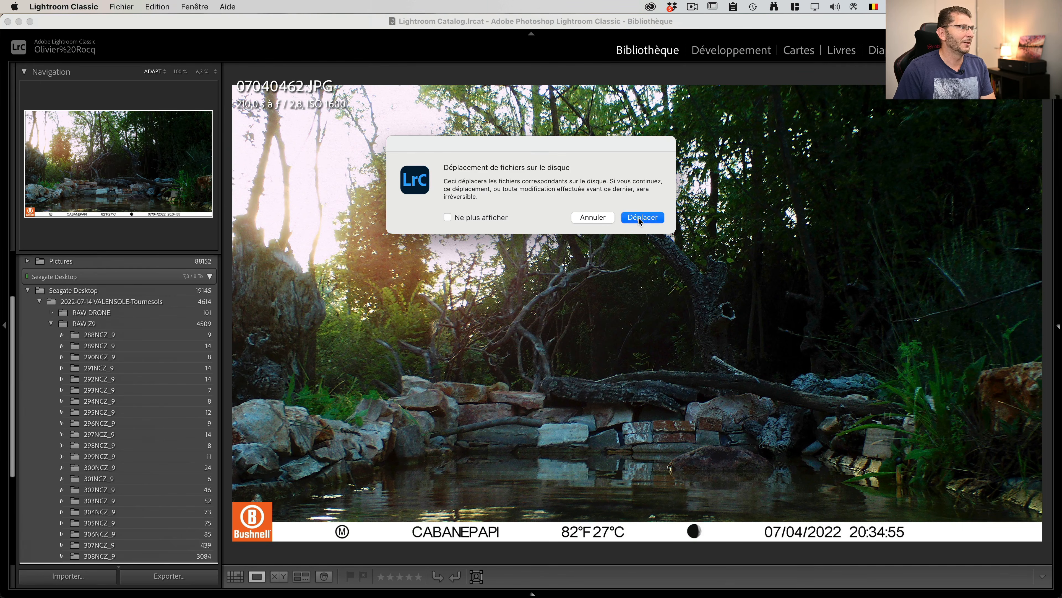
{"action": "left_click", "coordinate": [641, 217]}
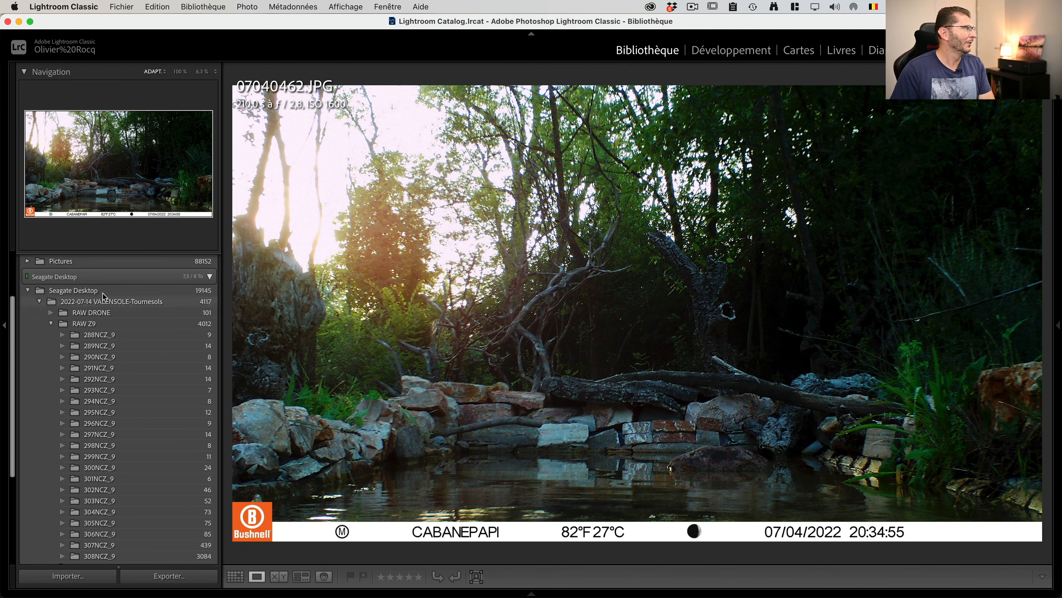
{"action": "left_click", "coordinate": [39, 302]}
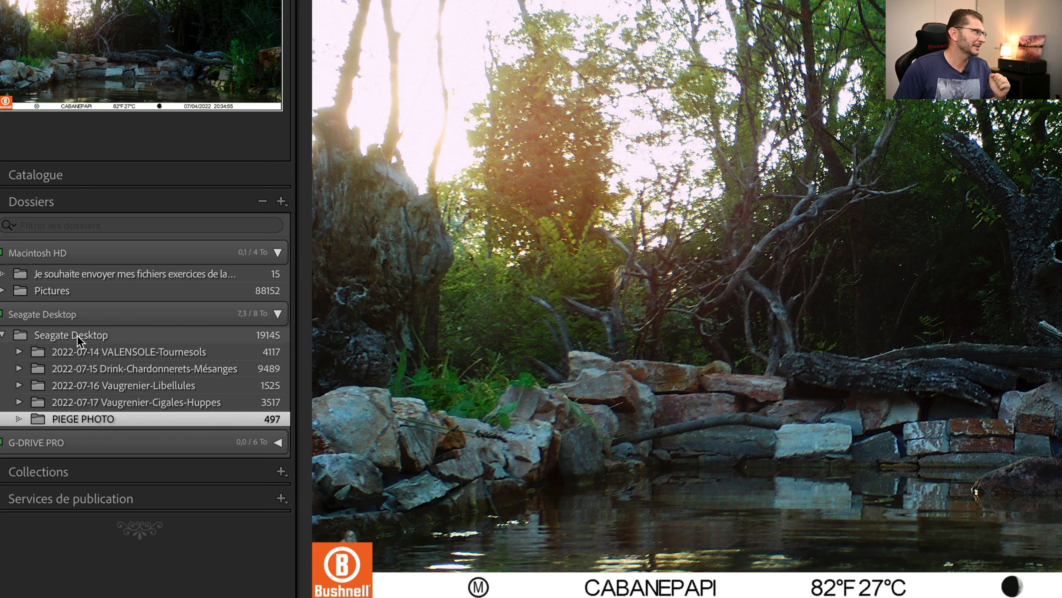
{"action": "left_click", "coordinate": [77, 335]}
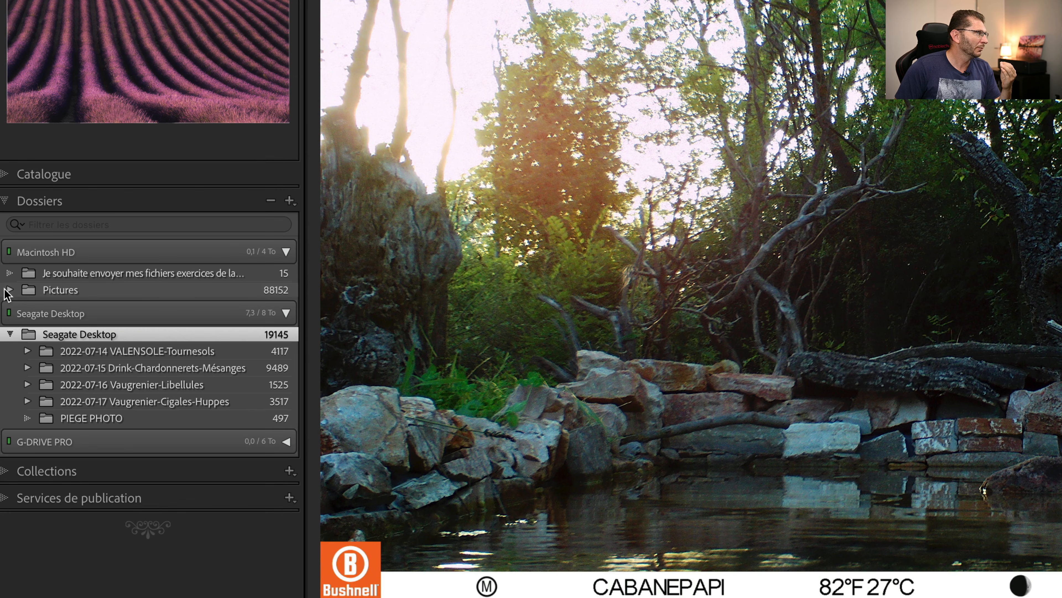
Show the parent folder of the Pictures folder on the Macintosh HD volume.
{"action": "left_click", "coordinate": [9, 289]}
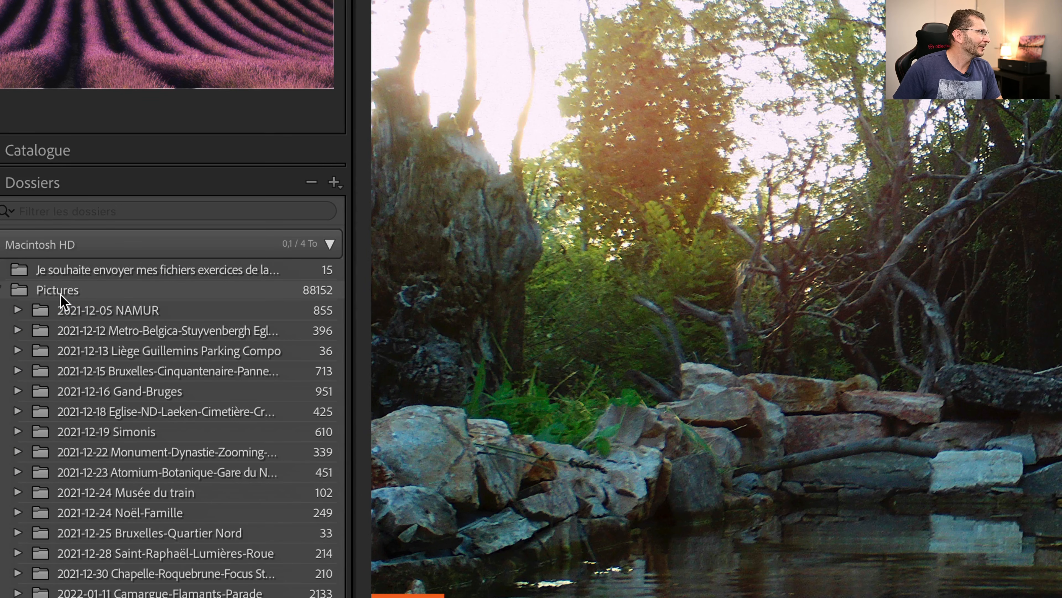
{"action": "scroll", "coordinate": [63, 295], "scroll_direction": "up", "scroll_amount": 2}
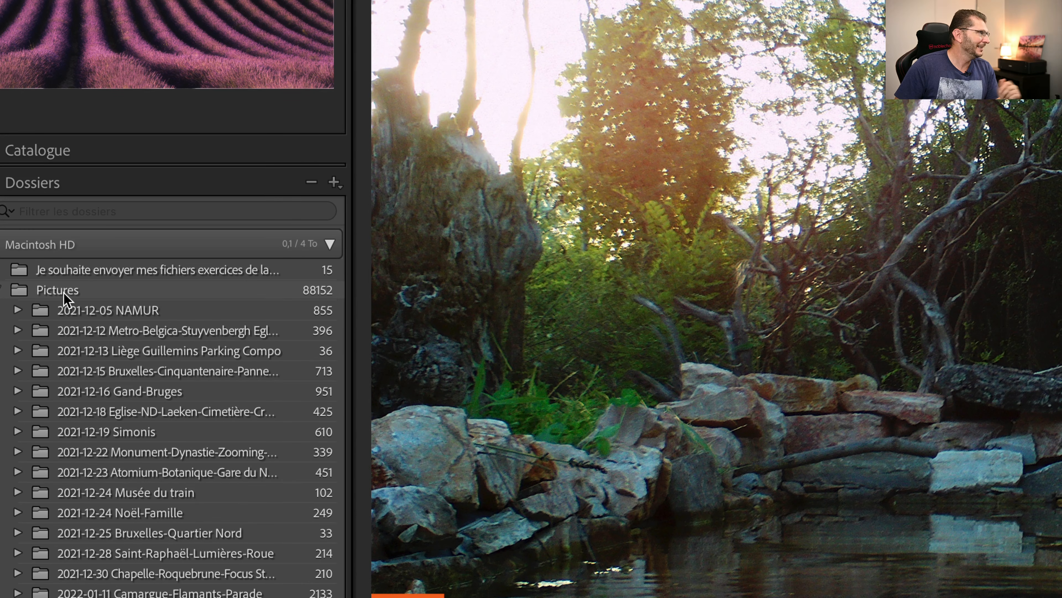
{"action": "left_click", "coordinate": [67, 298]}
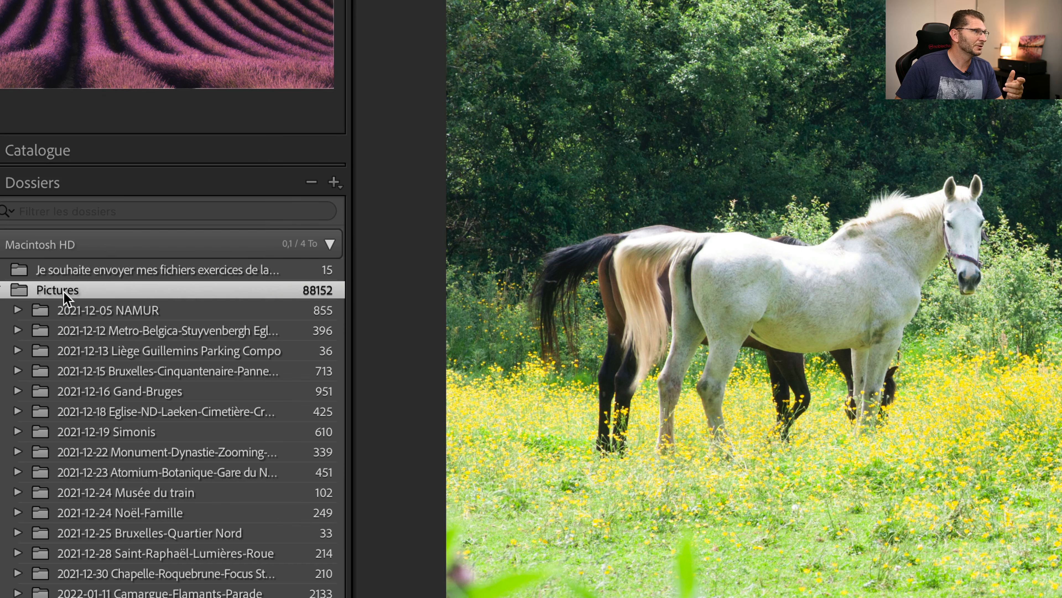
{"action": "right_click", "coordinate": [67, 298]}
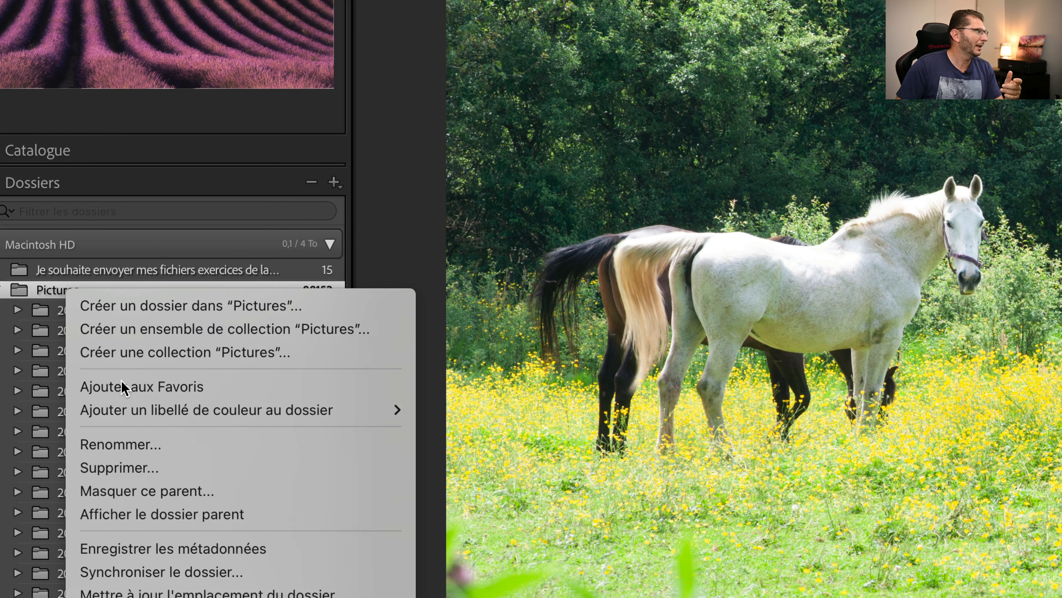
{"action": "left_click", "coordinate": [204, 514]}
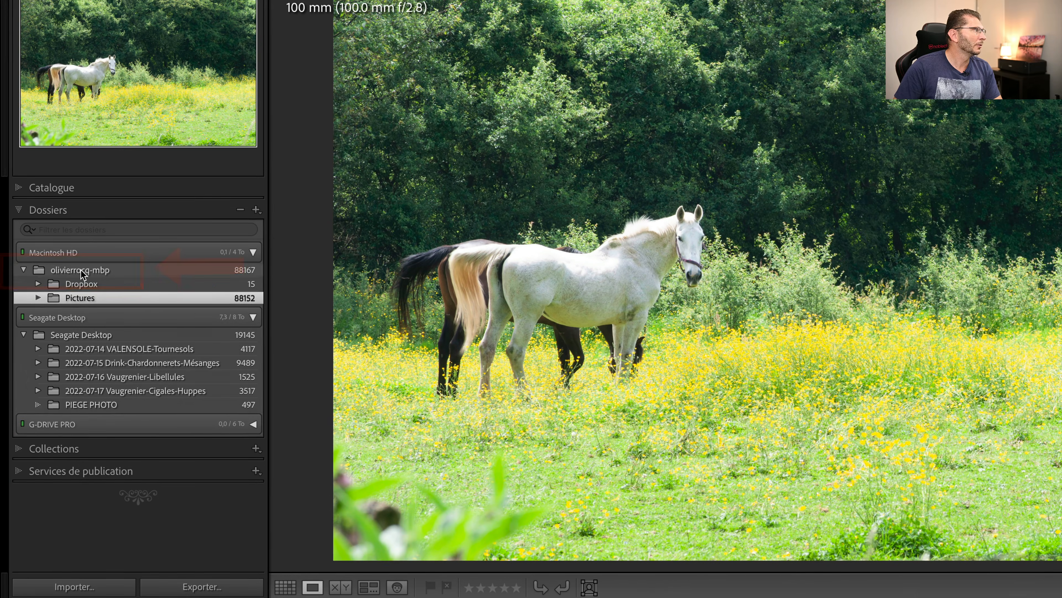
Show the parent folders above the home folder on Macintosh HD, through Users up to the root /.
{"action": "left_click", "coordinate": [82, 272]}
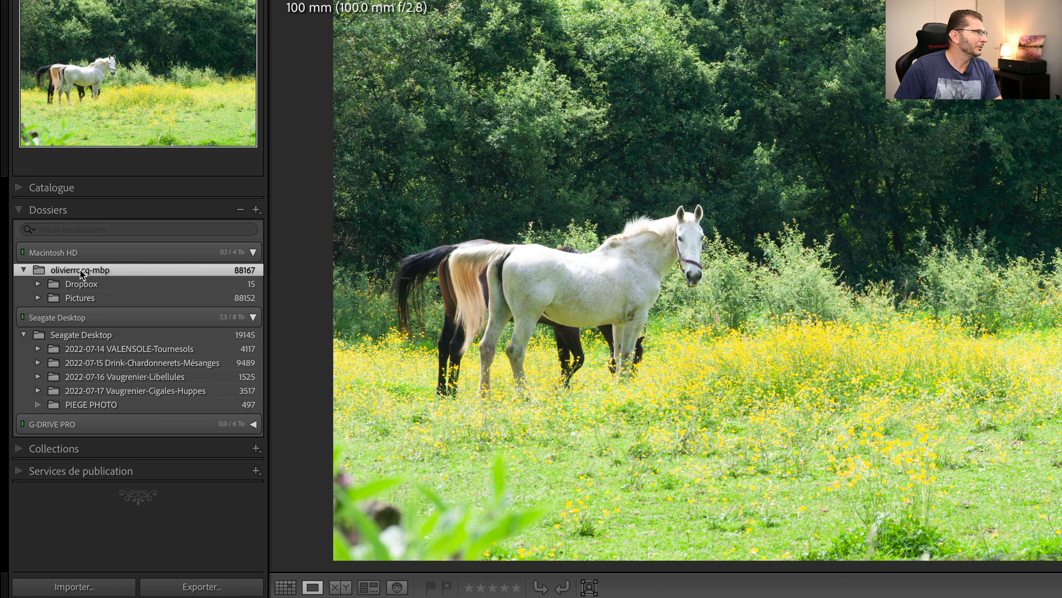
{"action": "right_click", "coordinate": [83, 273]}
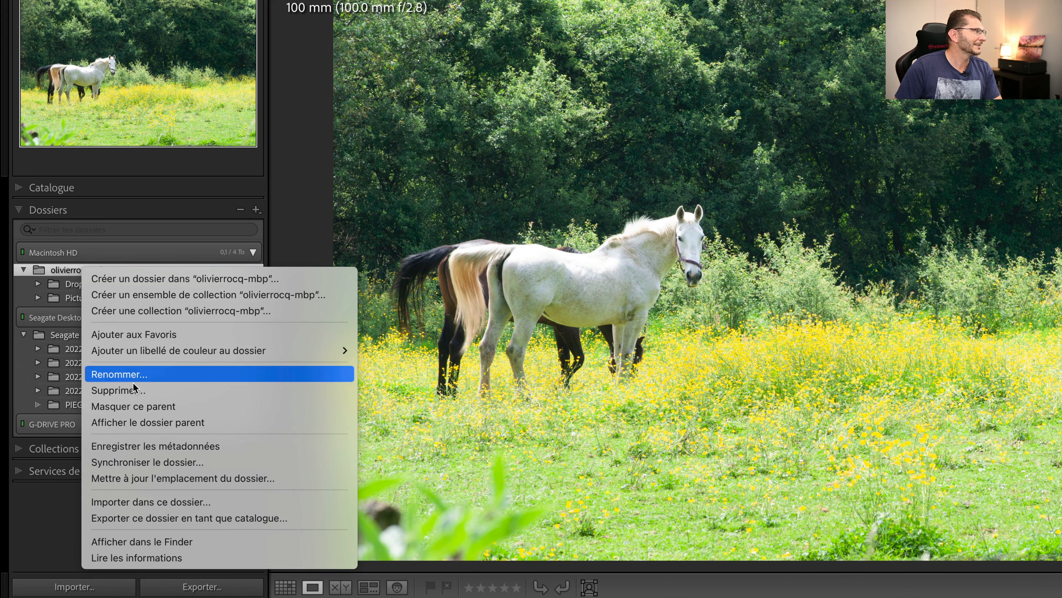
{"action": "left_click", "coordinate": [148, 423]}
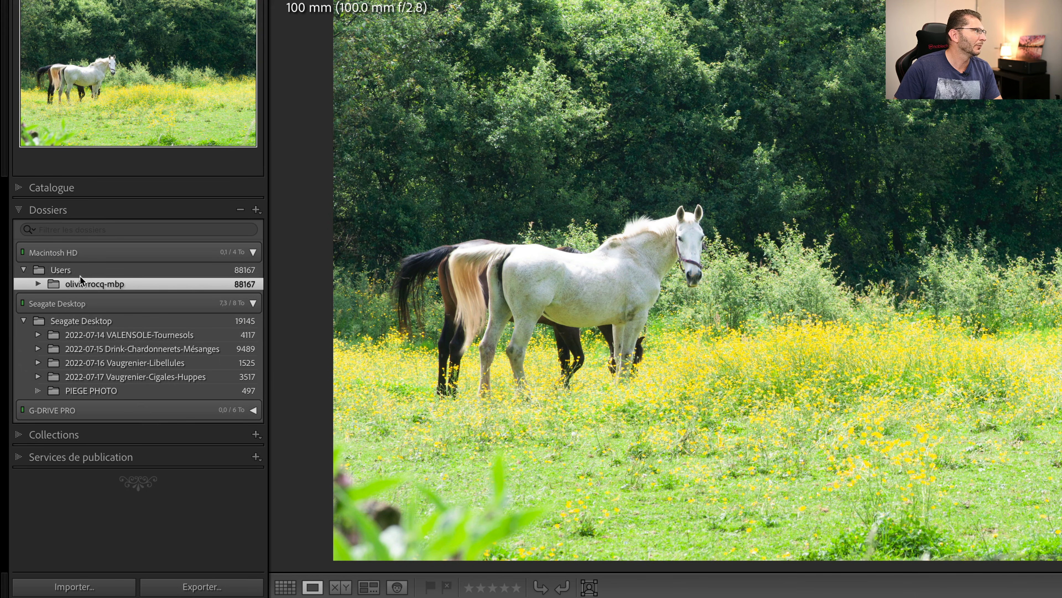
{"action": "left_click", "coordinate": [76, 268]}
{"action": "right_click", "coordinate": [77, 269]}
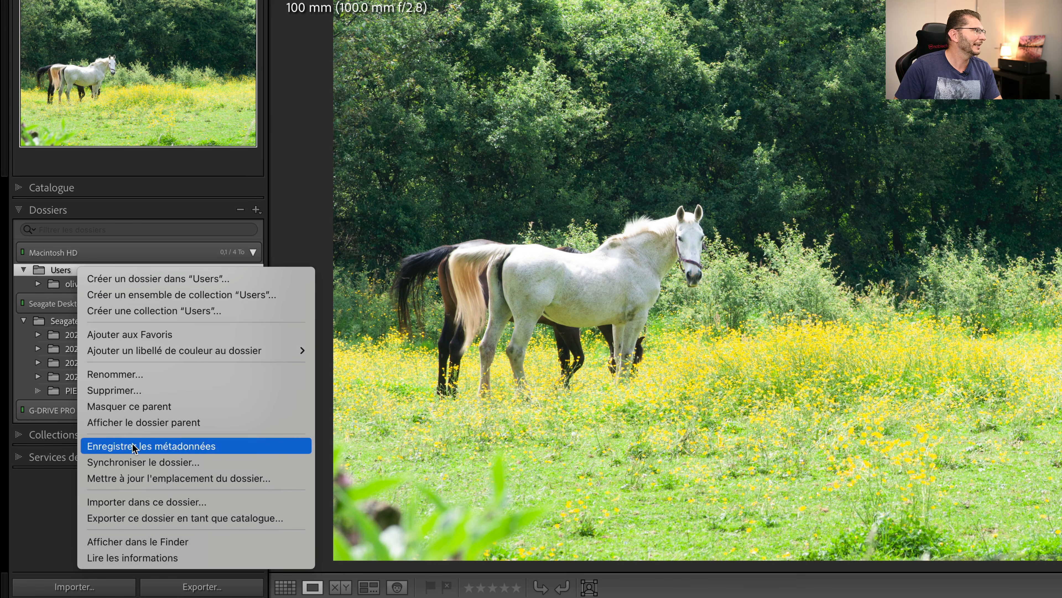
{"action": "left_click", "coordinate": [132, 424]}
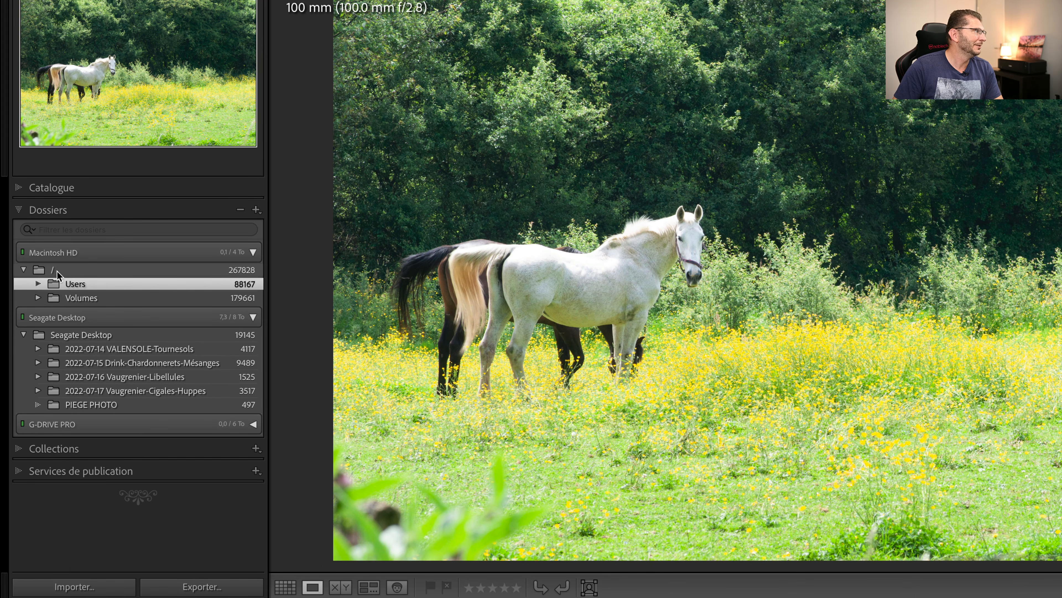
Hide the parent folders /, Users and the home folder on Macintosh HD and collapse the Pictures folder.
{"action": "right_click", "coordinate": [70, 269]}
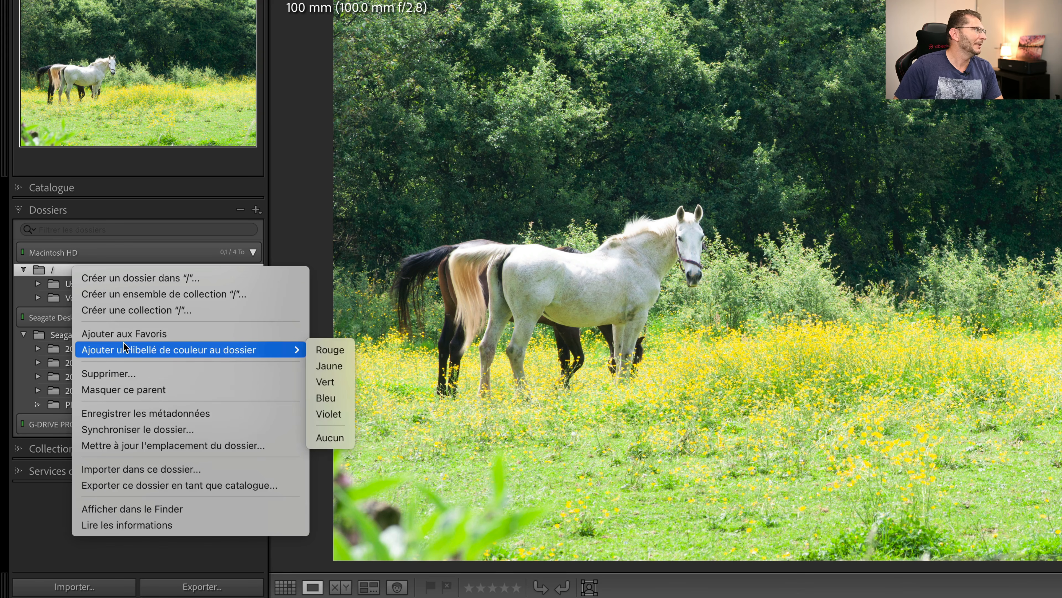
{"action": "left_click", "coordinate": [125, 389]}
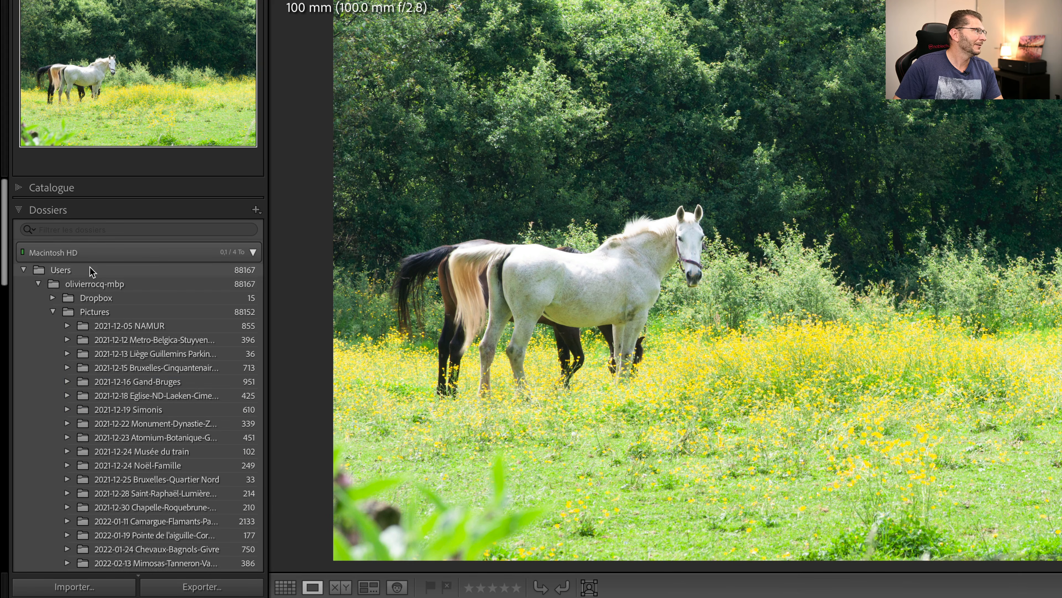
{"action": "left_click", "coordinate": [92, 271]}
{"action": "right_click", "coordinate": [91, 269]}
{"action": "left_click", "coordinate": [141, 404]}
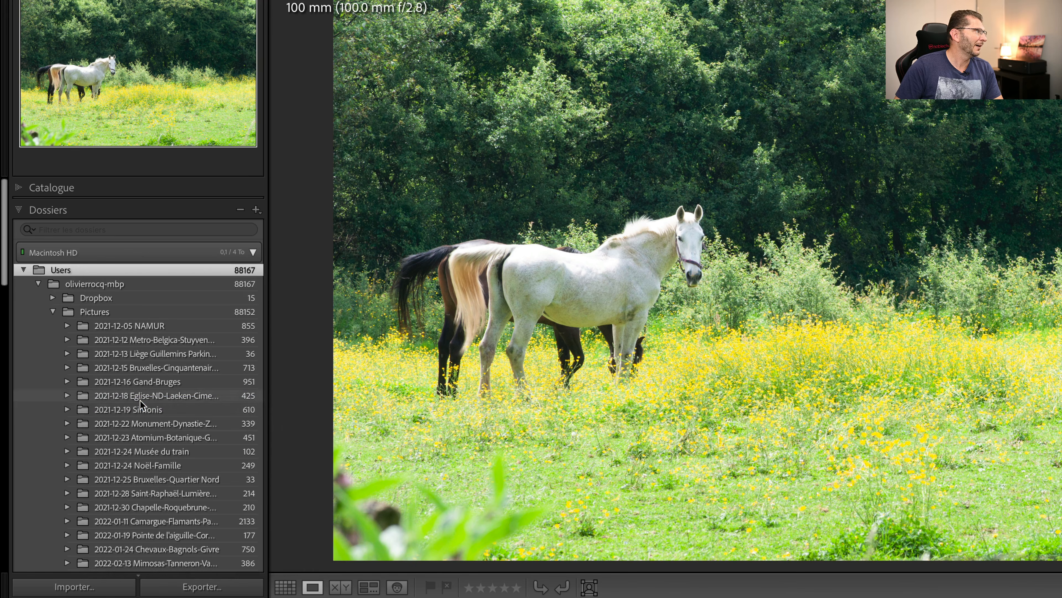
{"action": "right_click", "coordinate": [118, 272]}
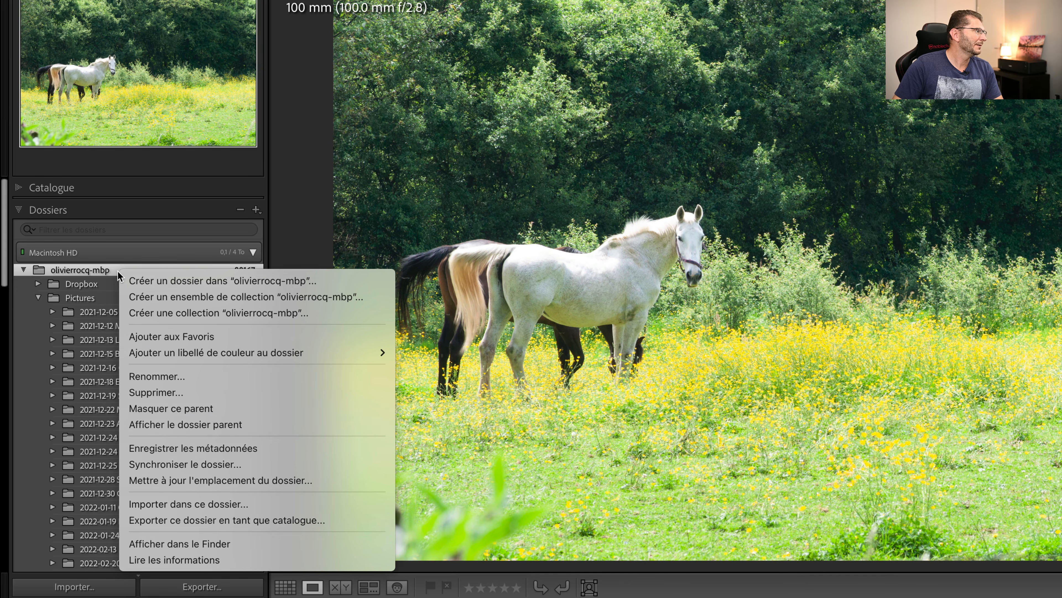
{"action": "left_click", "coordinate": [166, 411]}
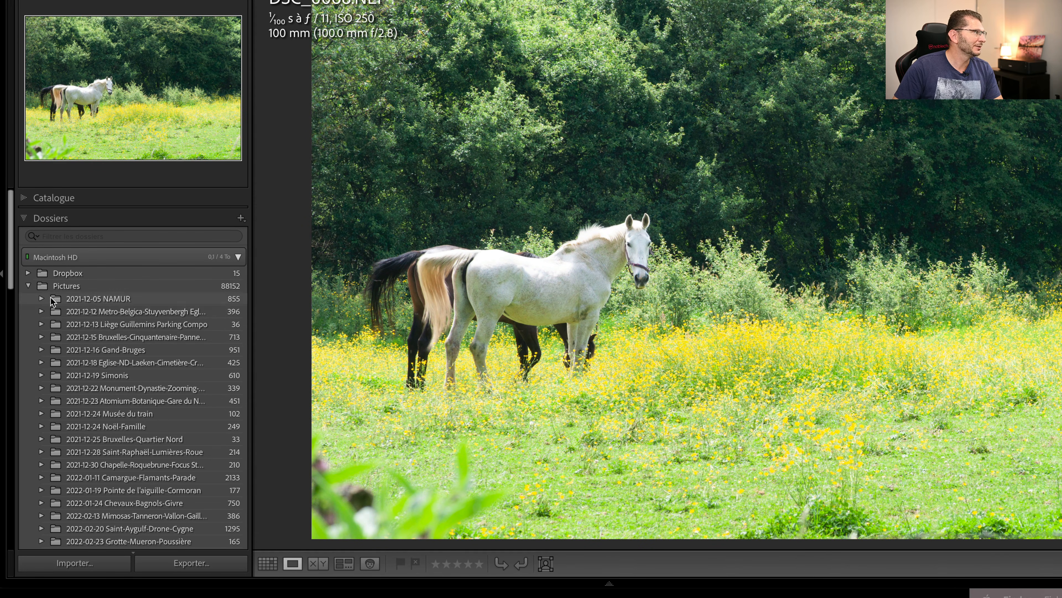
{"action": "left_click", "coordinate": [29, 286]}
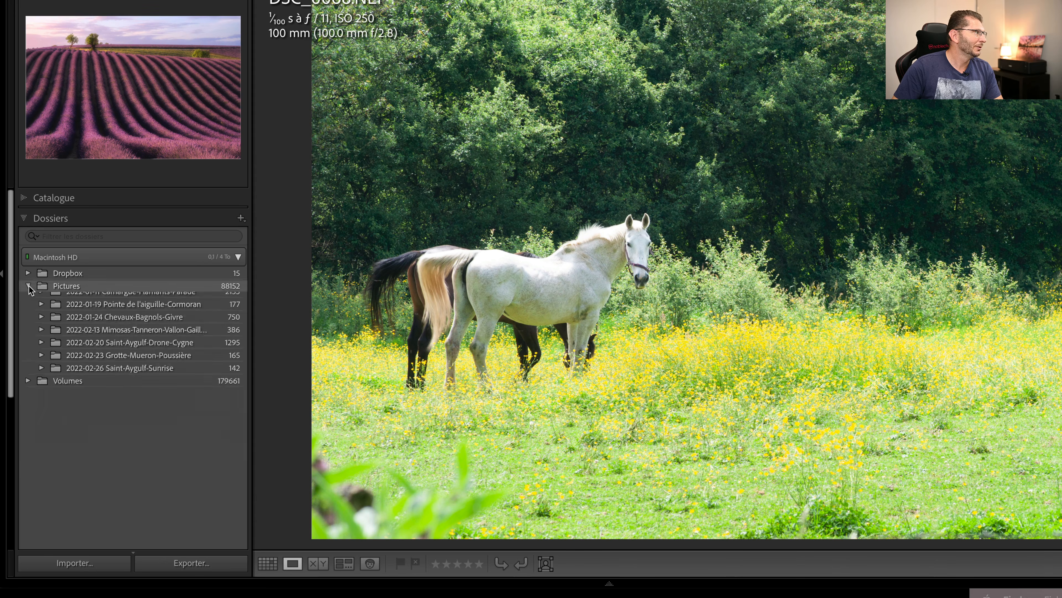
{"action": "left_click", "coordinate": [62, 285]}
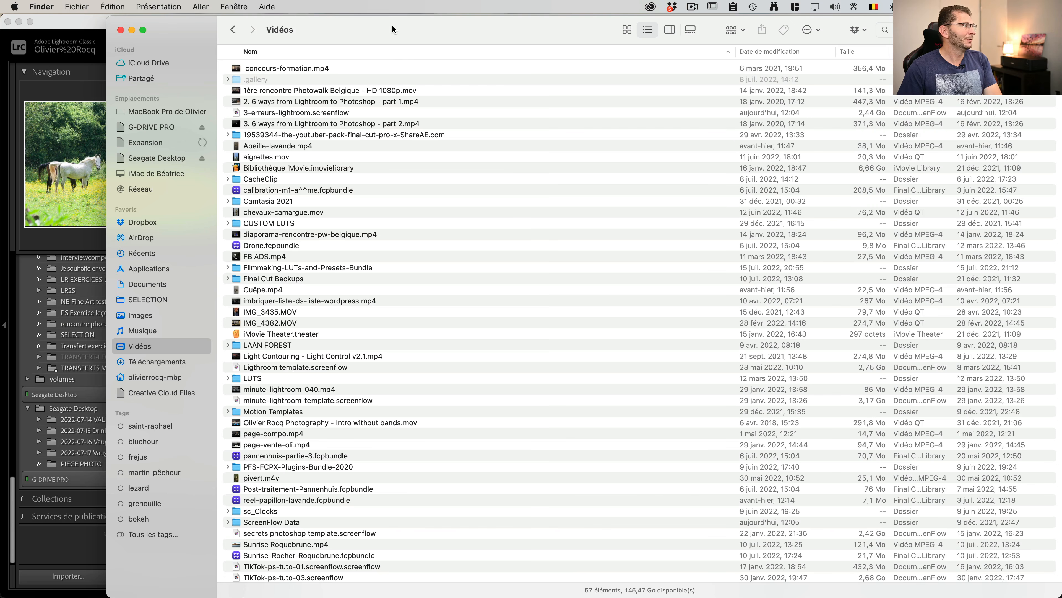
In Finder, copy the PIEGE PHOTO folder from the Seagate Desktop drive and paste it into the Vidéos folder.
{"action": "left_click", "coordinate": [161, 158]}
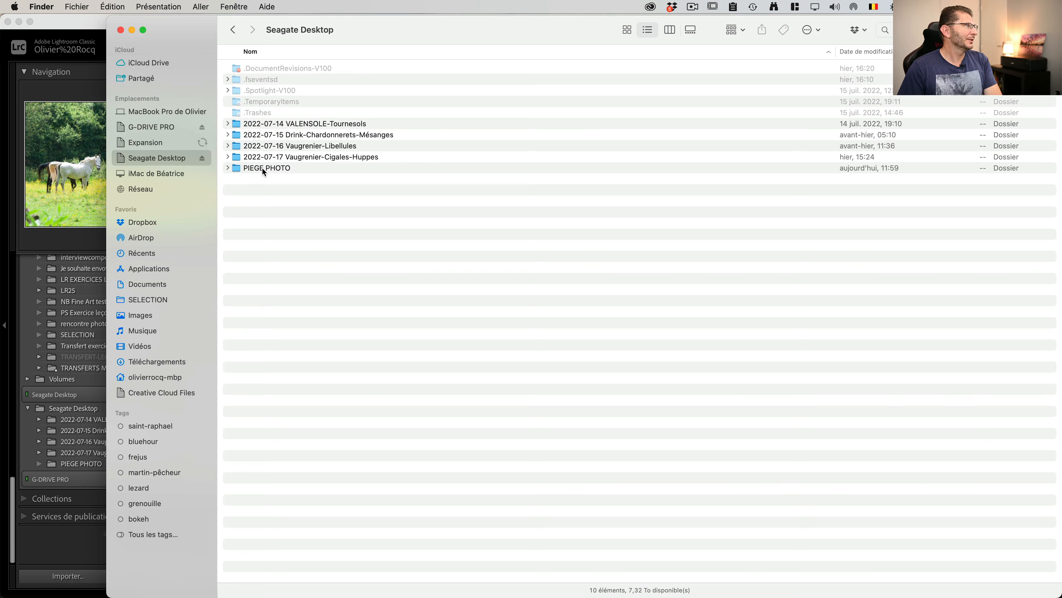
{"action": "left_click", "coordinate": [260, 168]}
{"action": "right_click", "coordinate": [259, 168]}
{"action": "left_click", "coordinate": [273, 307]}
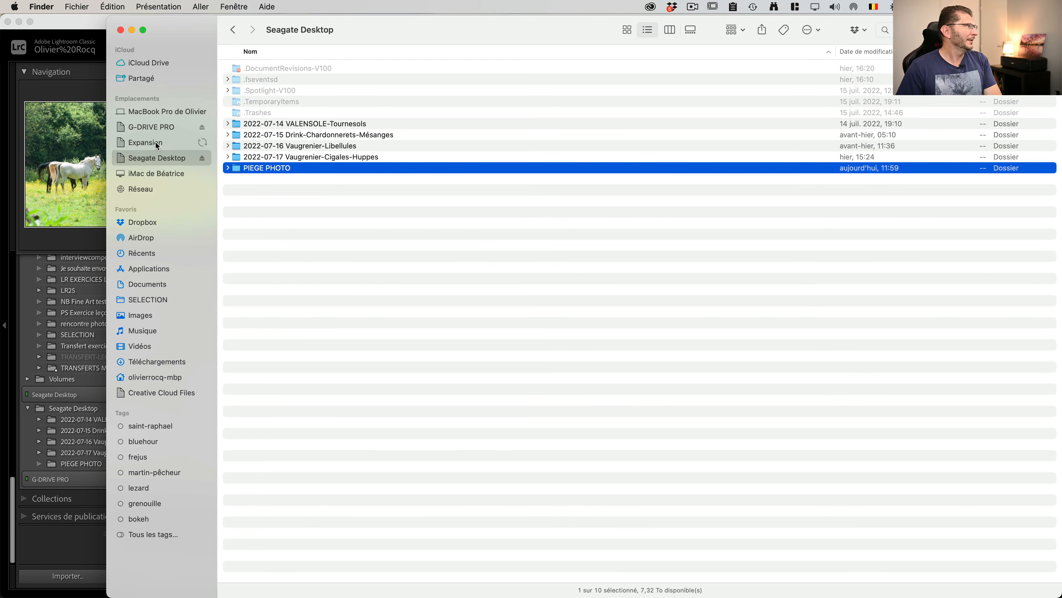
{"action": "left_click", "coordinate": [136, 347]}
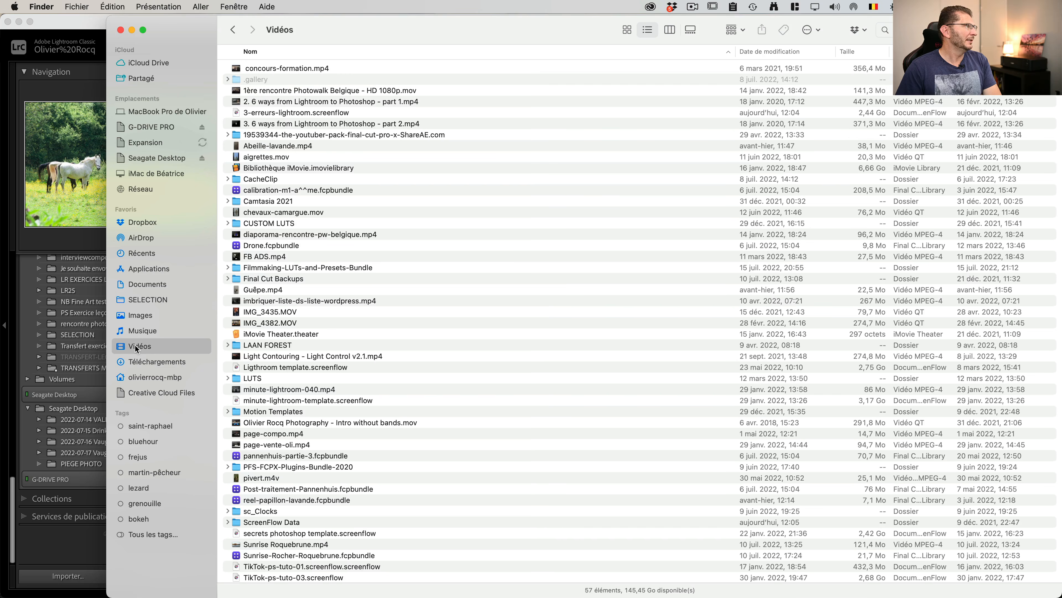
{"action": "left_click", "coordinate": [113, 7]}
{"action": "left_click", "coordinate": [121, 78]}
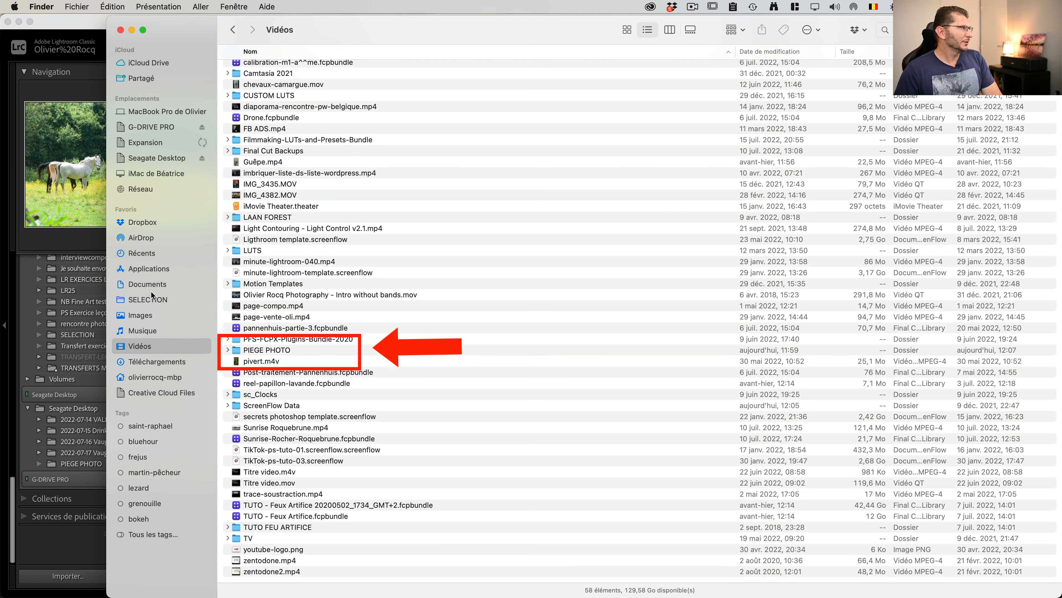
Delete the original PIEGE PHOTO folder from the Seagate Desktop drive in Finder.
{"action": "left_click", "coordinate": [158, 144]}
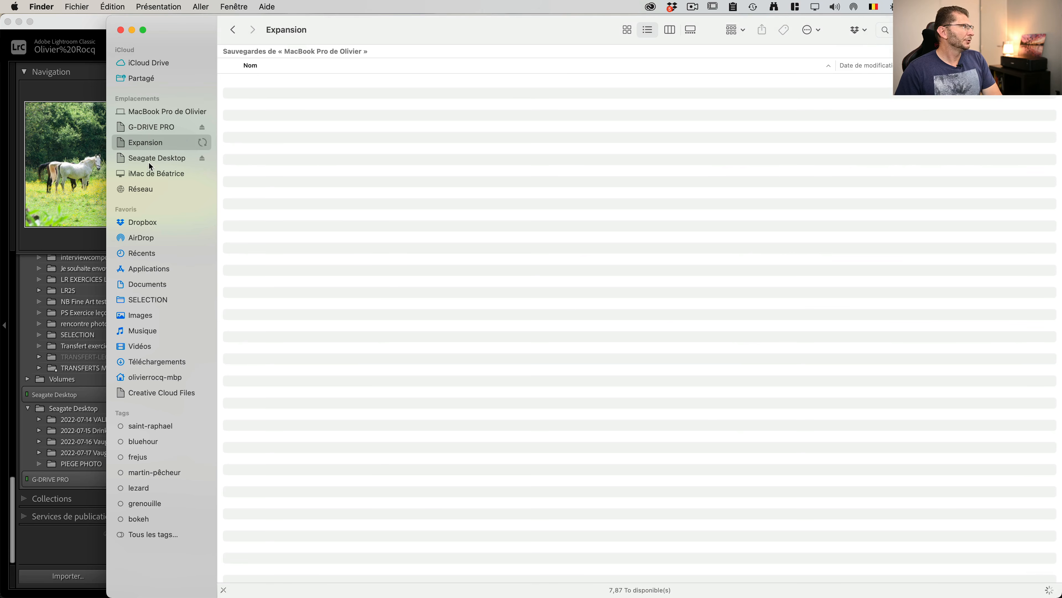
{"action": "left_click", "coordinate": [147, 158]}
{"action": "left_click", "coordinate": [257, 169]}
{"action": "key", "text": "super+BackSpace"}
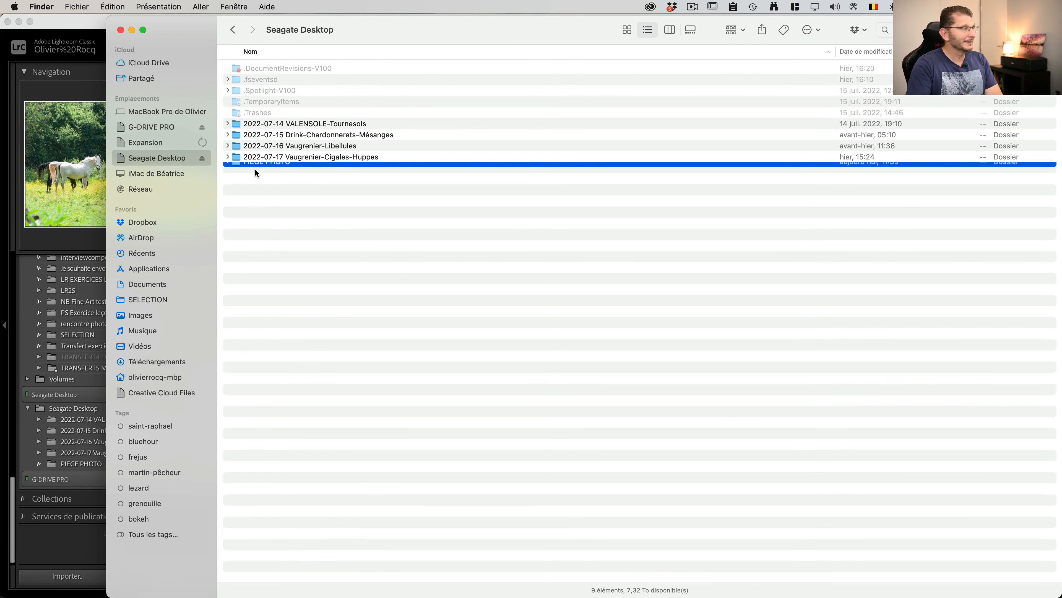
Switch to Lightroom Classic and relink the missing PIEGE PHOTO folder on Seagate Desktop to its copy in Vidéos.
{"action": "left_click", "coordinate": [77, 94]}
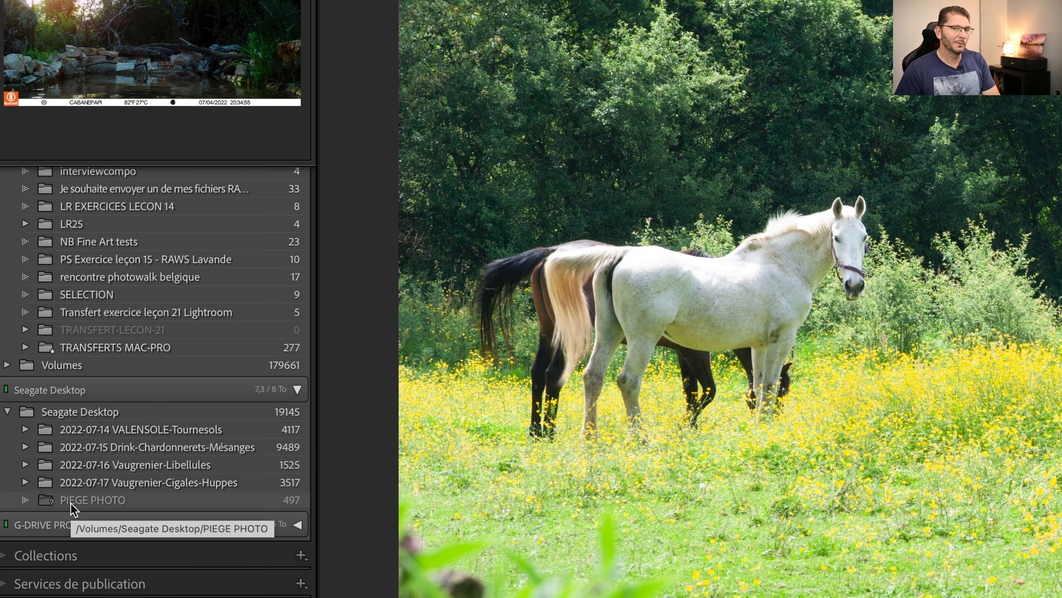
{"action": "right_click", "coordinate": [80, 502]}
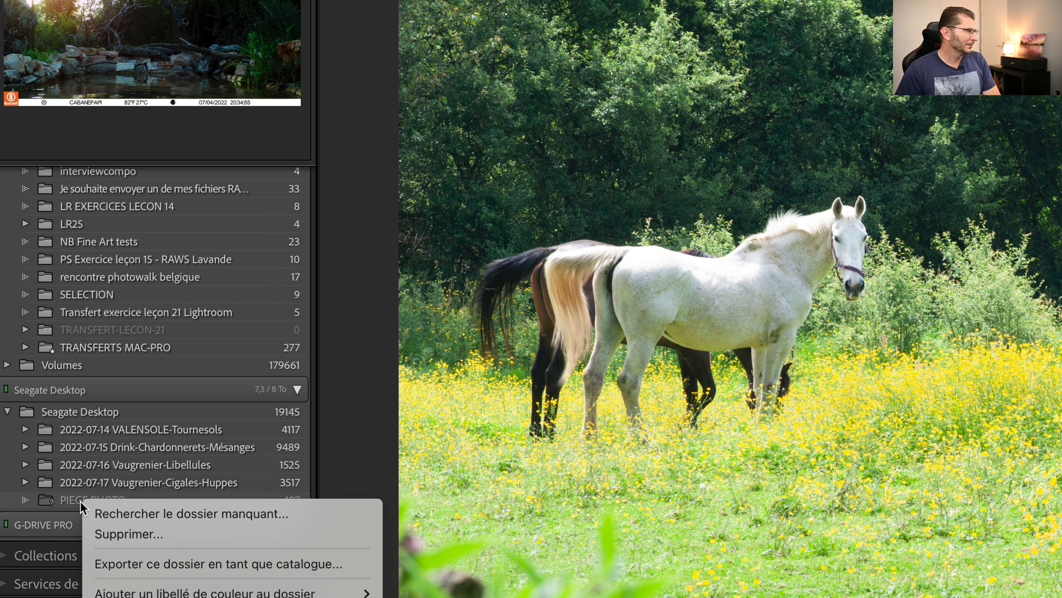
{"action": "left_click", "coordinate": [144, 521]}
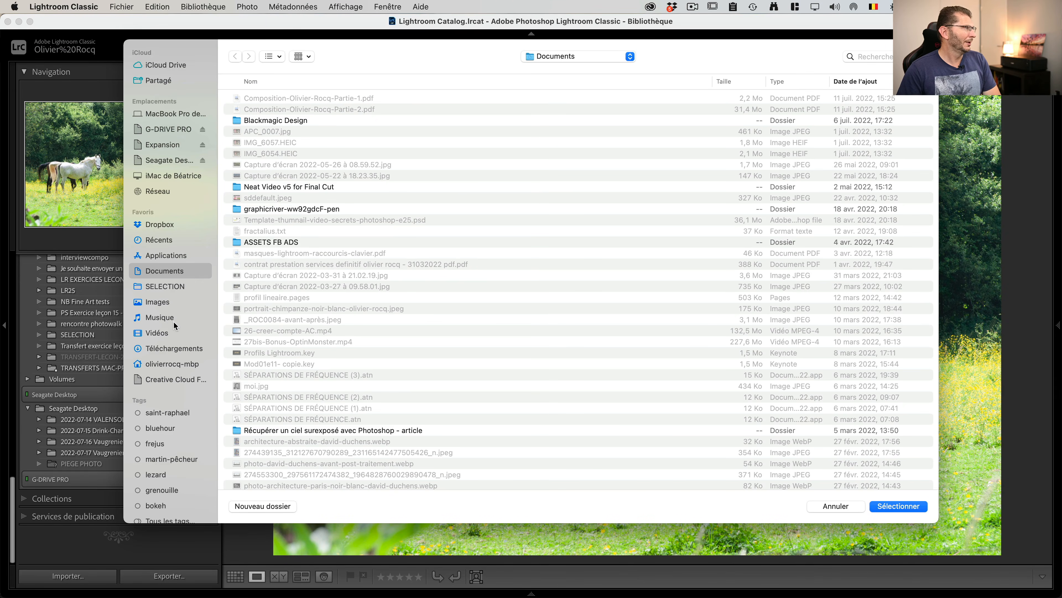
{"action": "left_click", "coordinate": [153, 335]}
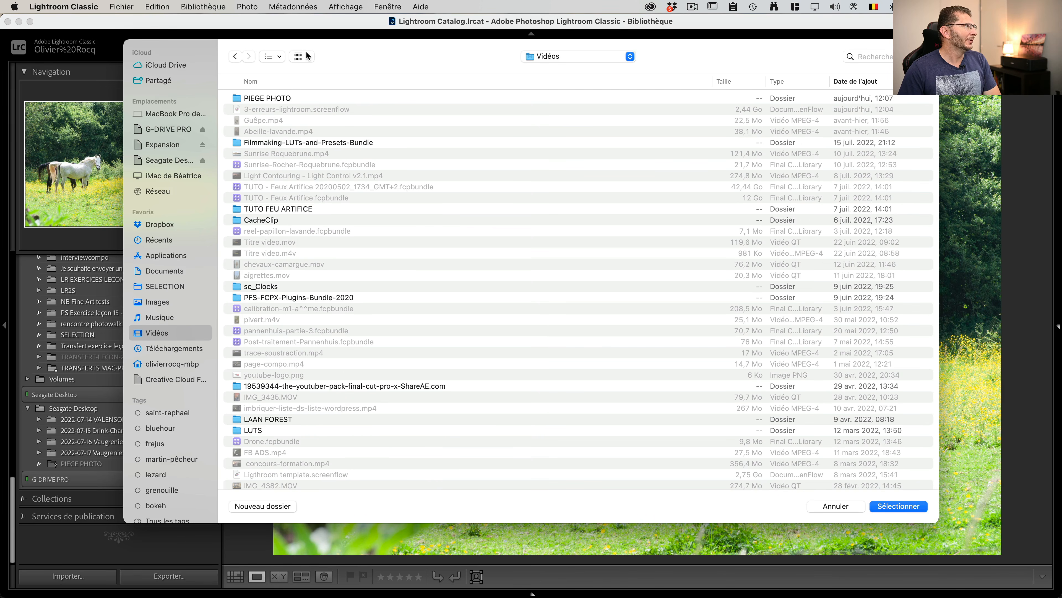
{"action": "left_click", "coordinate": [280, 99]}
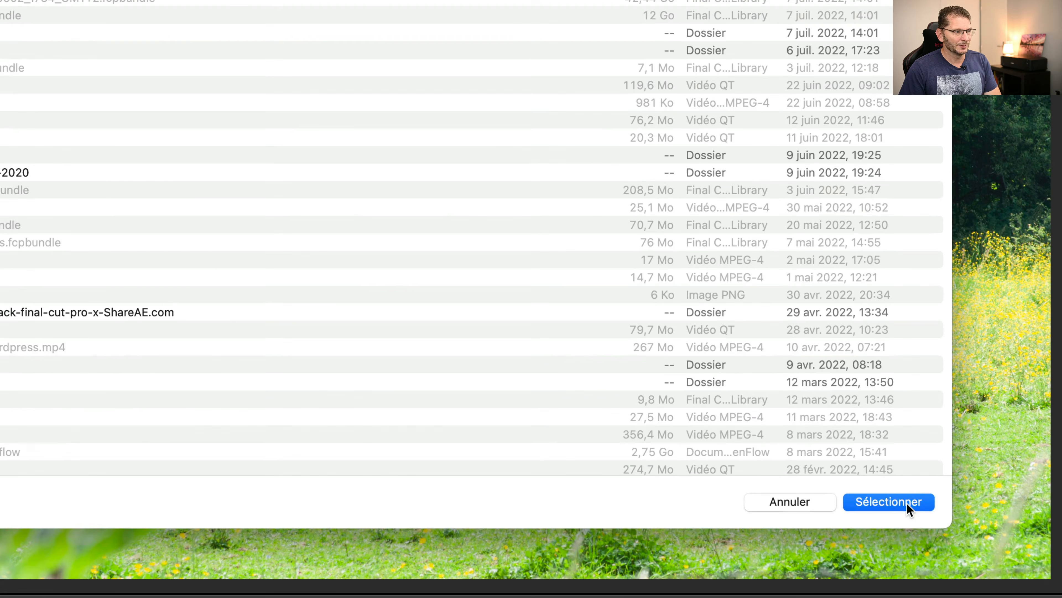
{"action": "left_click", "coordinate": [911, 505]}
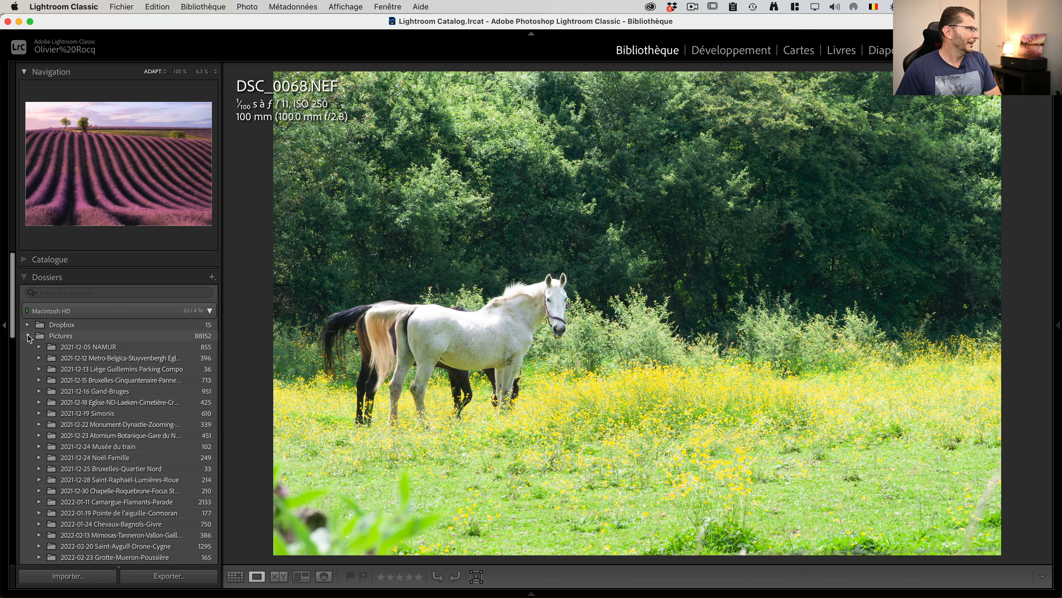
Collapse the Pictures folder, select PIEGE PHOTO under Macintosh HD and display its photos in the grid view.
{"action": "left_click", "coordinate": [27, 335]}
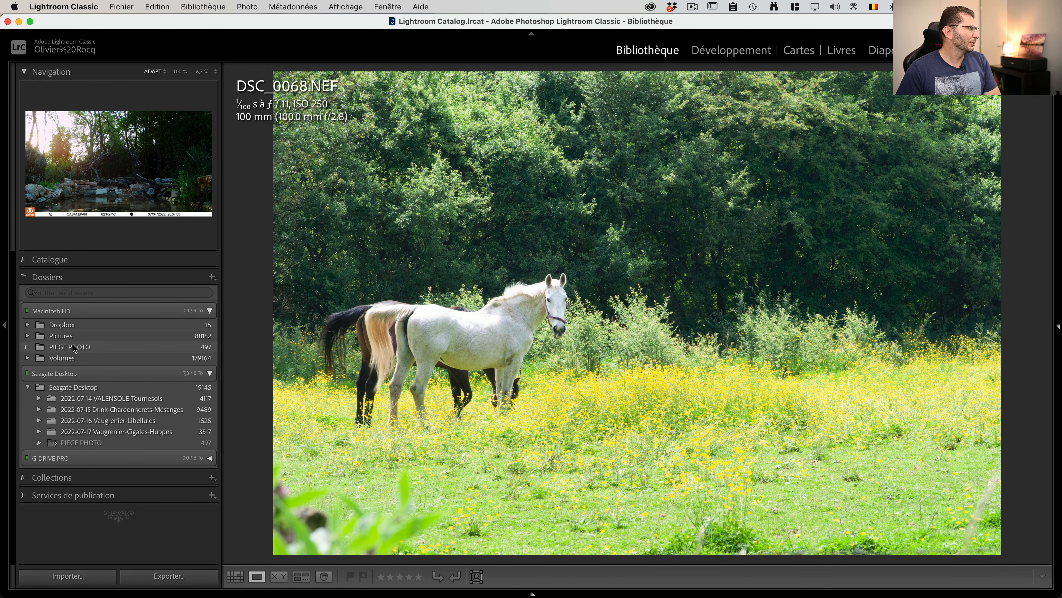
{"action": "left_click", "coordinate": [74, 348]}
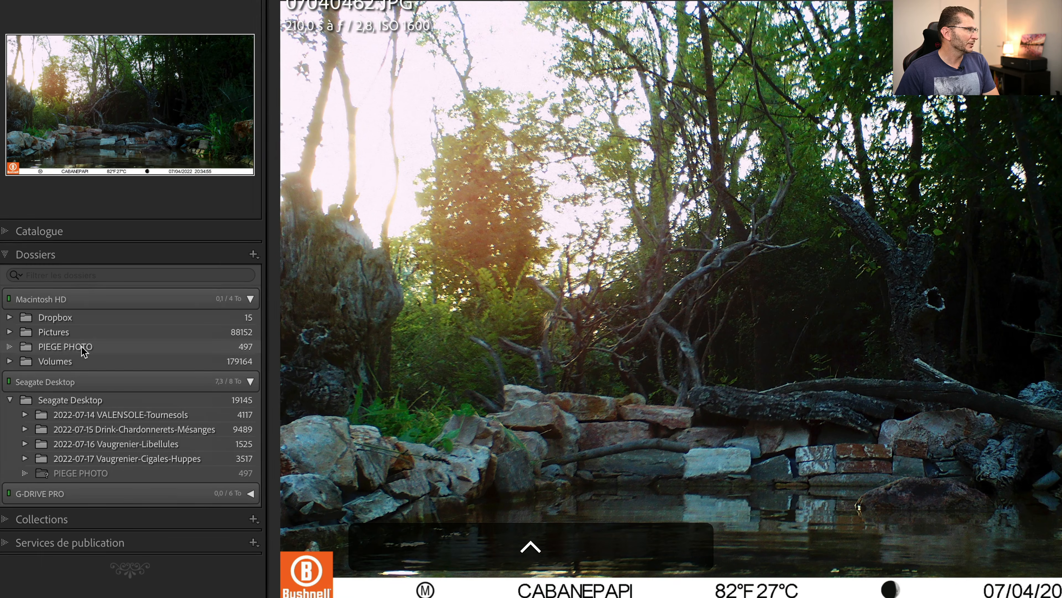
{"action": "left_click", "coordinate": [82, 346]}
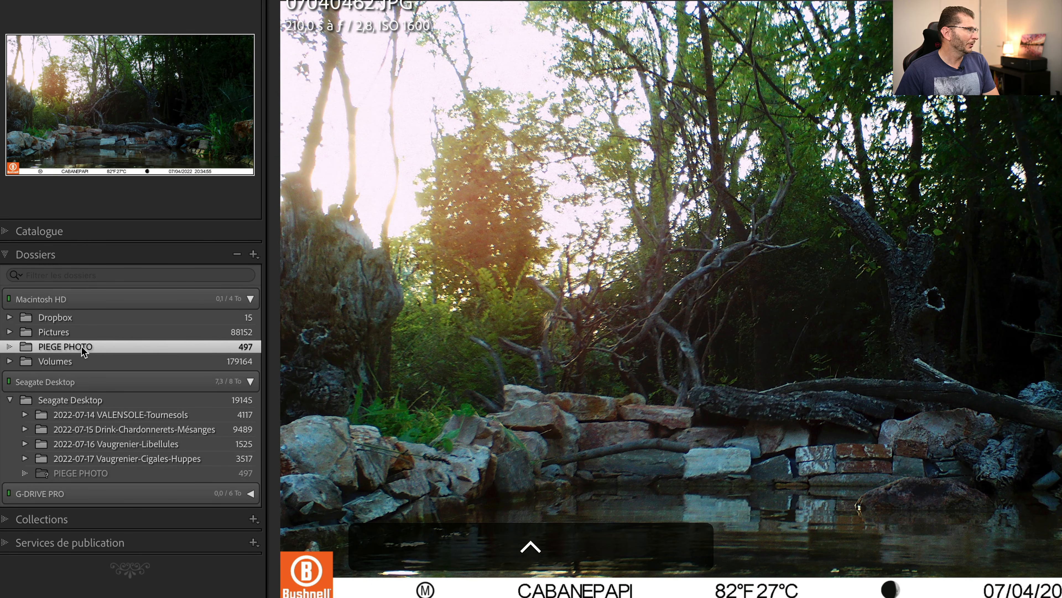
{"action": "key", "text": "g"}
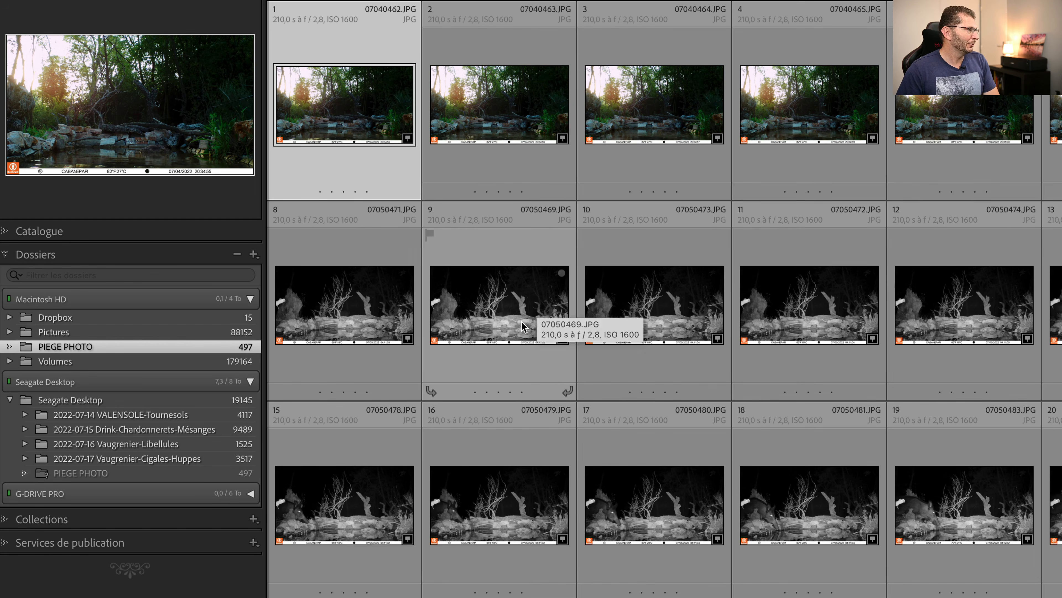
Remove the missing PIEGE PHOTO folder entry under Seagate Desktop from the catalogue.
{"action": "left_click", "coordinate": [117, 473]}
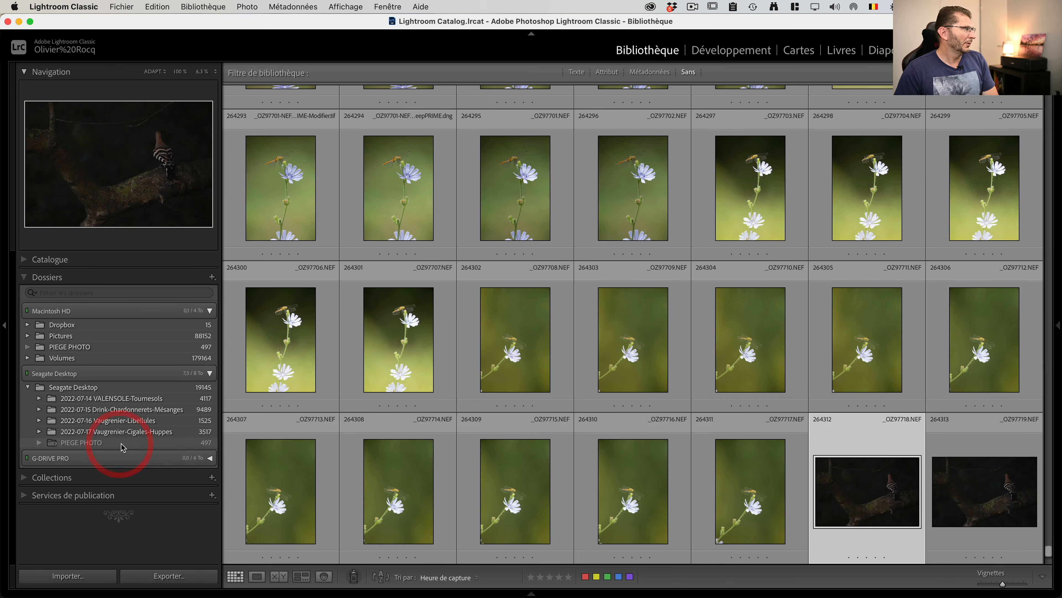
{"action": "right_click", "coordinate": [120, 445]}
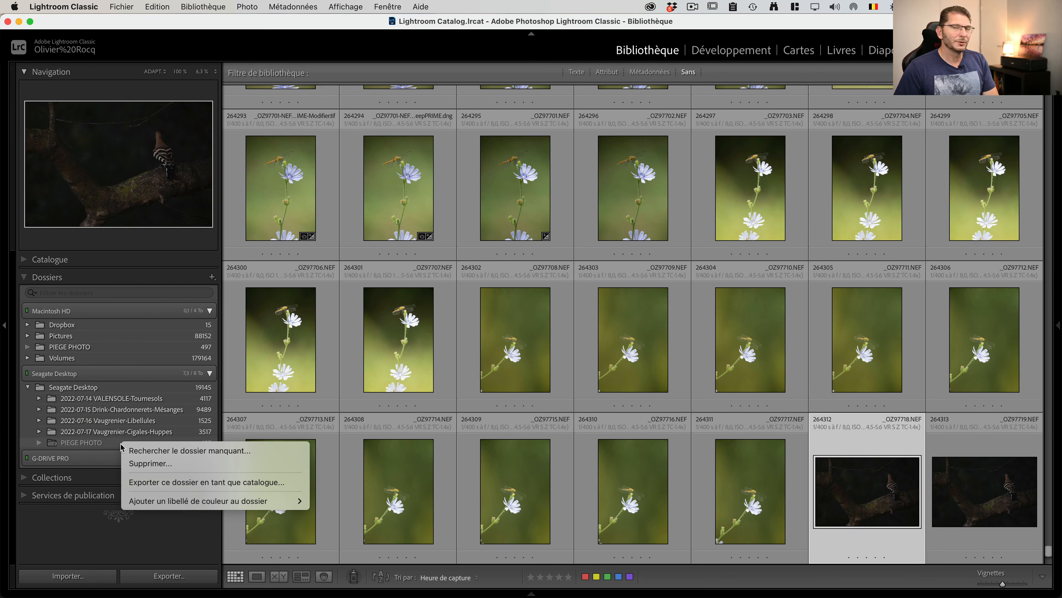
{"action": "left_click", "coordinate": [163, 463]}
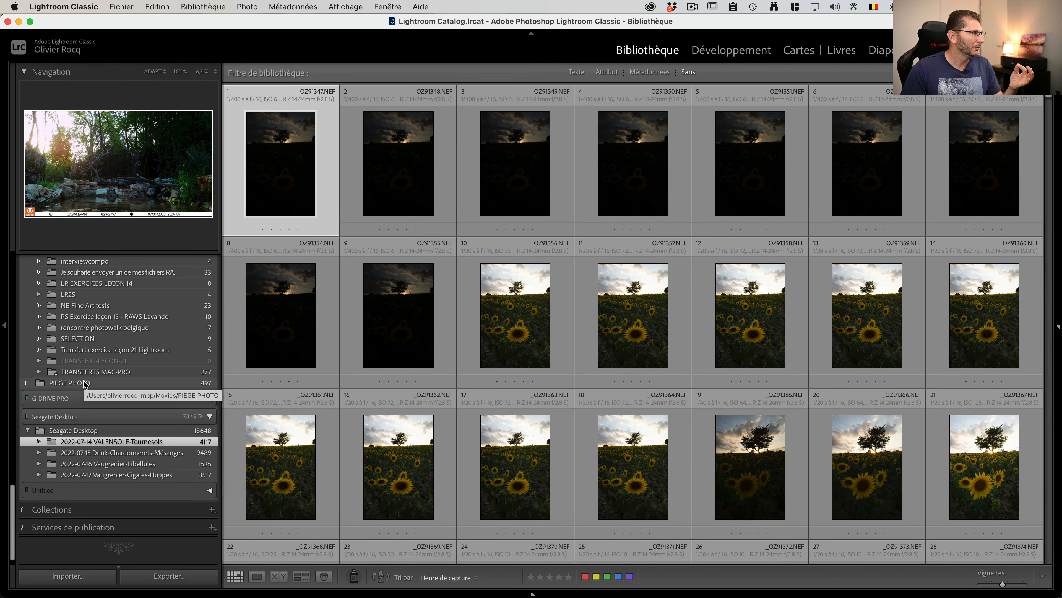
Rename the PIEGE PHOTO folder under Macintosh HD to PIEGE PHOTOS.
{"action": "left_click", "coordinate": [85, 383]}
{"action": "right_click", "coordinate": [84, 383]}
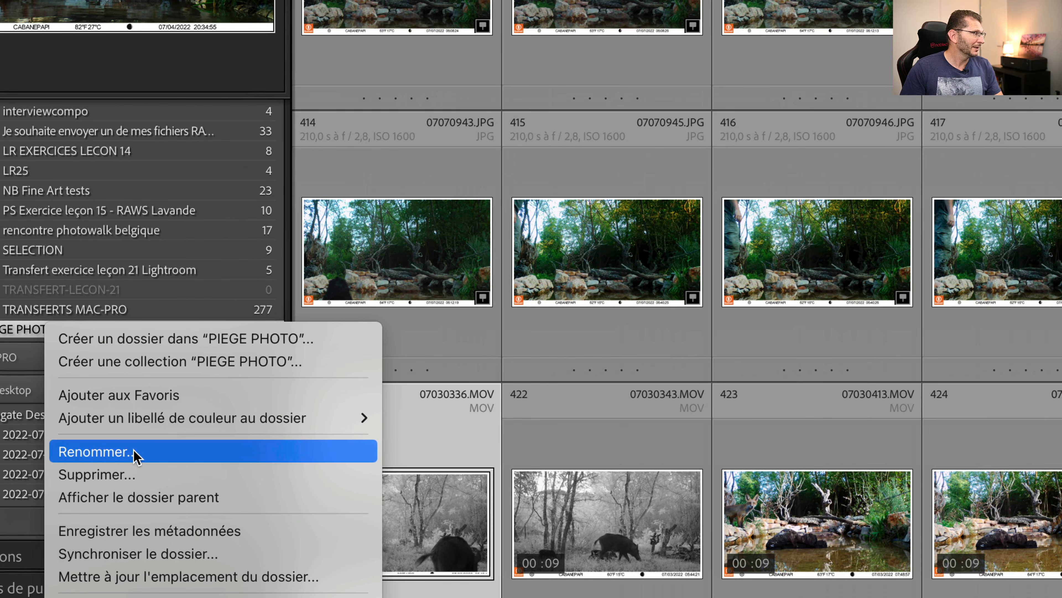
{"action": "left_click", "coordinate": [121, 451]}
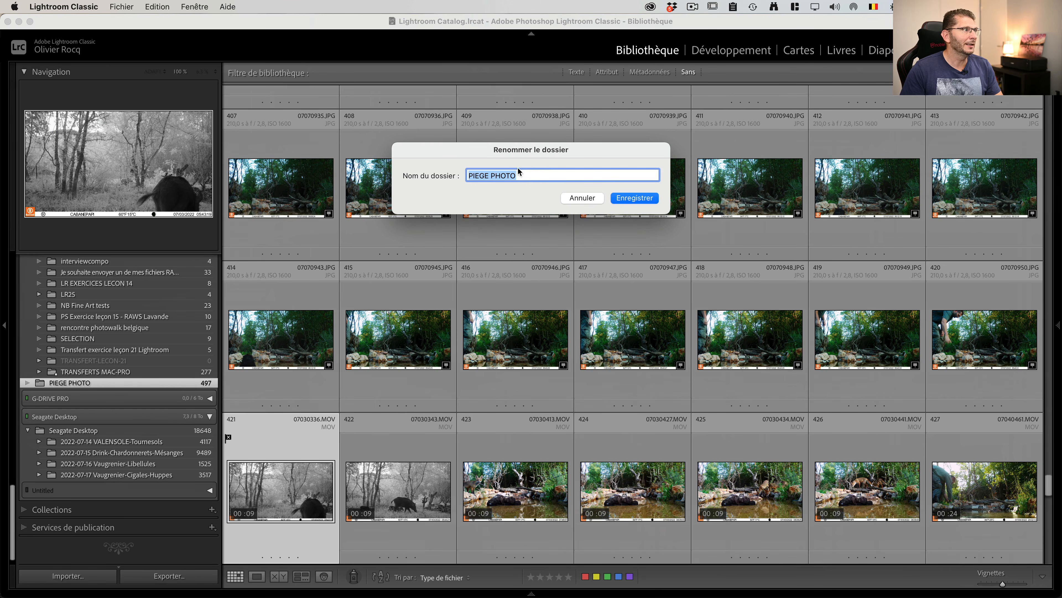
{"action": "left_click", "coordinate": [518, 174]}
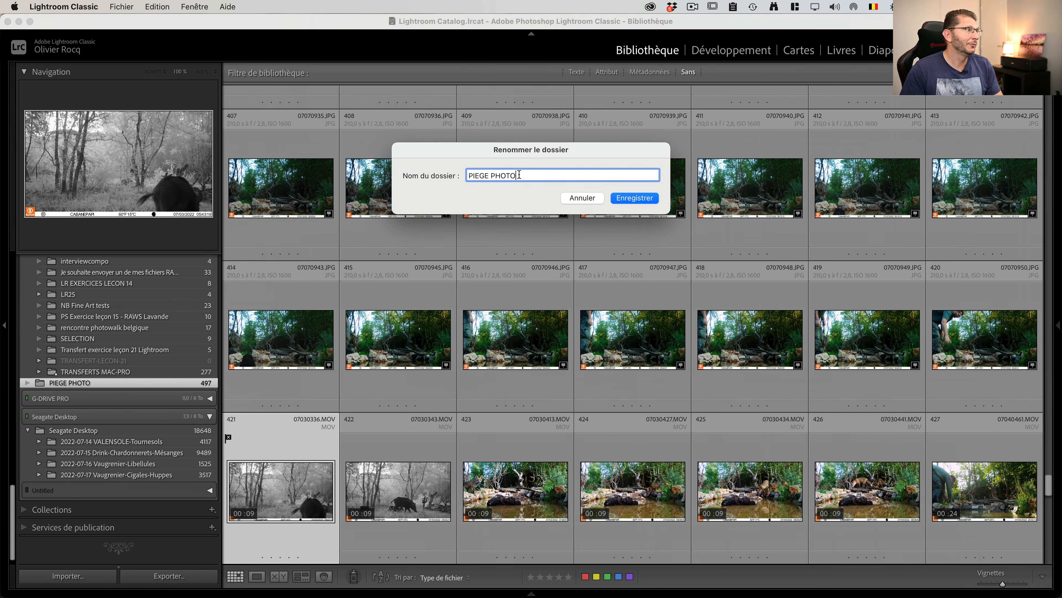
{"action": "type", "text": "S"}
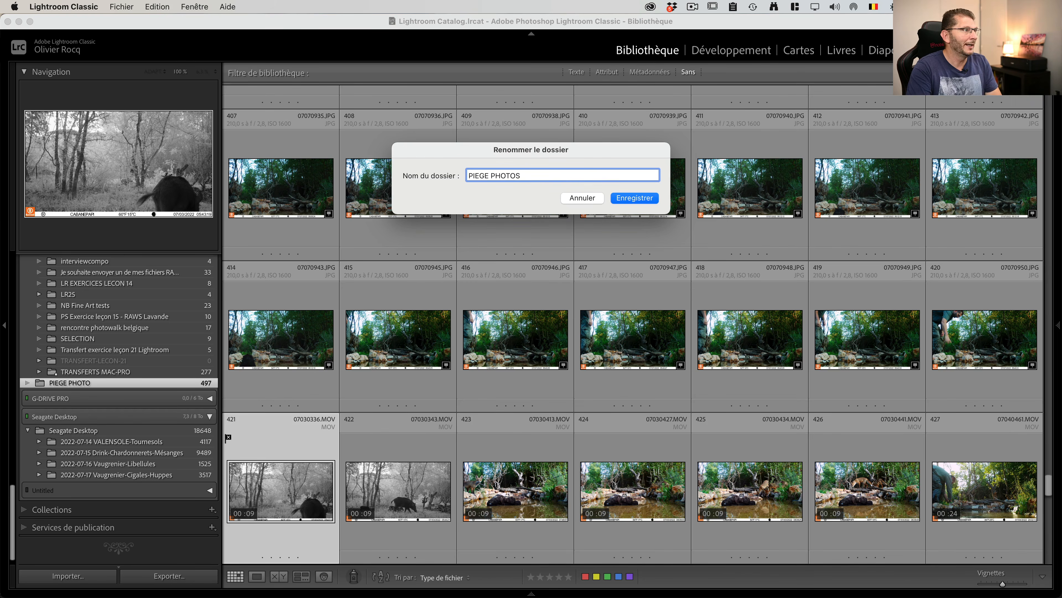
{"action": "key", "text": "Return"}
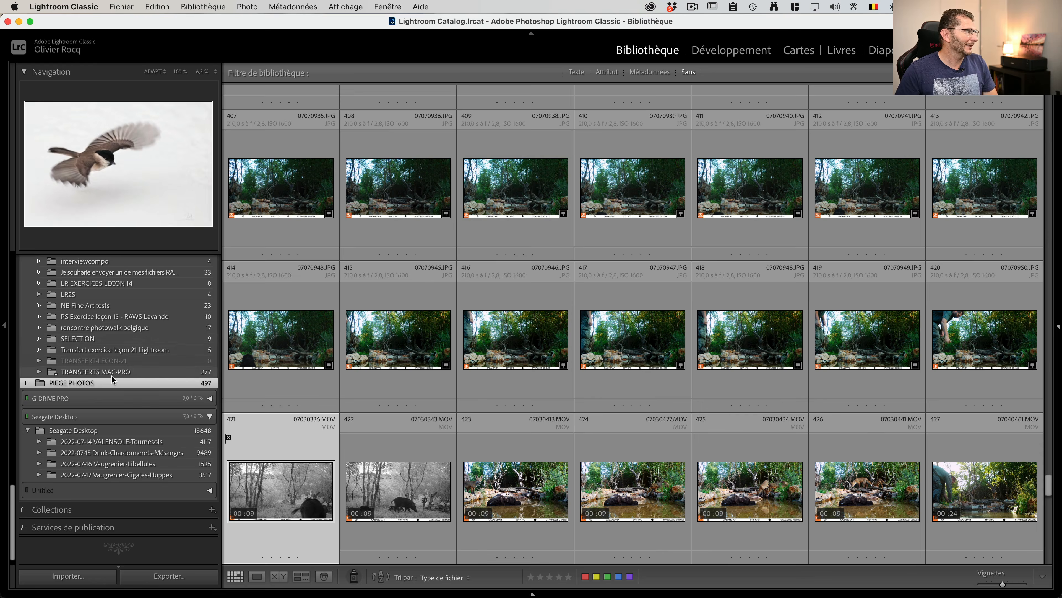
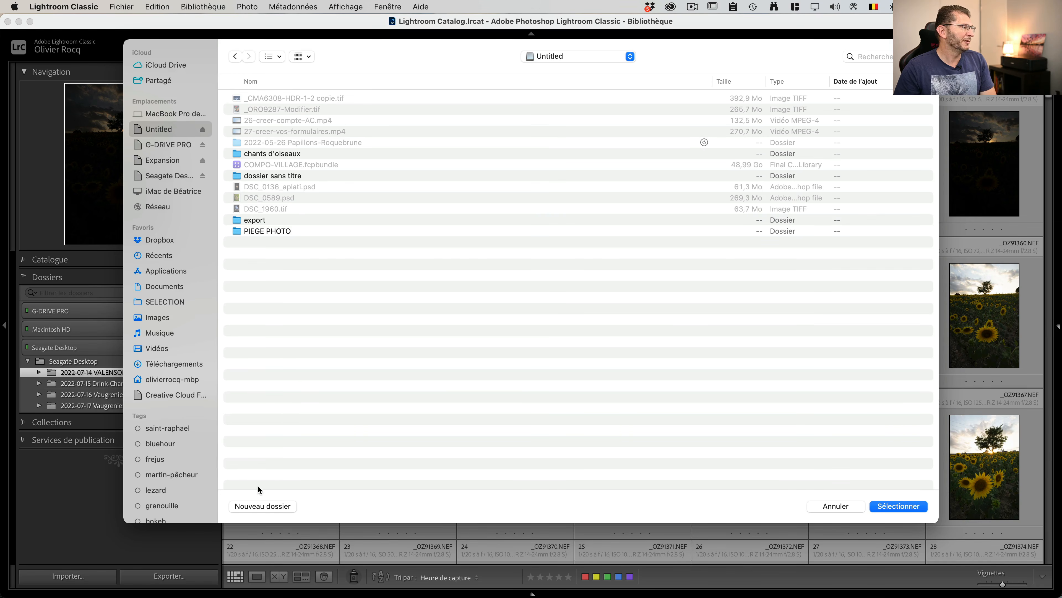
Create a new folder named dossier sans titre 2 on the Untitled drive and add it to the catalogue.
{"action": "left_click", "coordinate": [259, 507]}
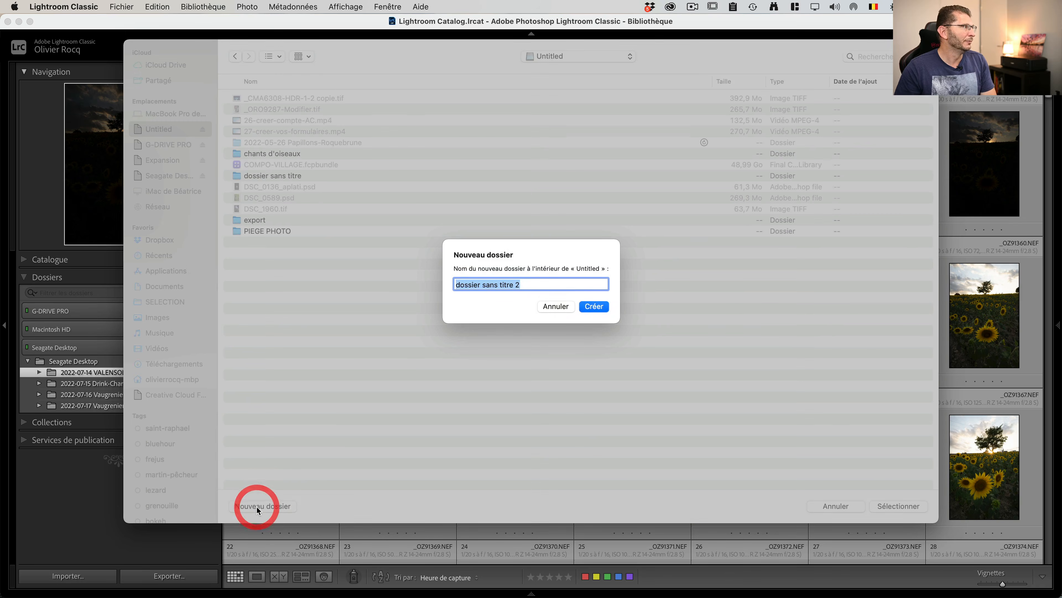
{"action": "left_click", "coordinate": [593, 307]}
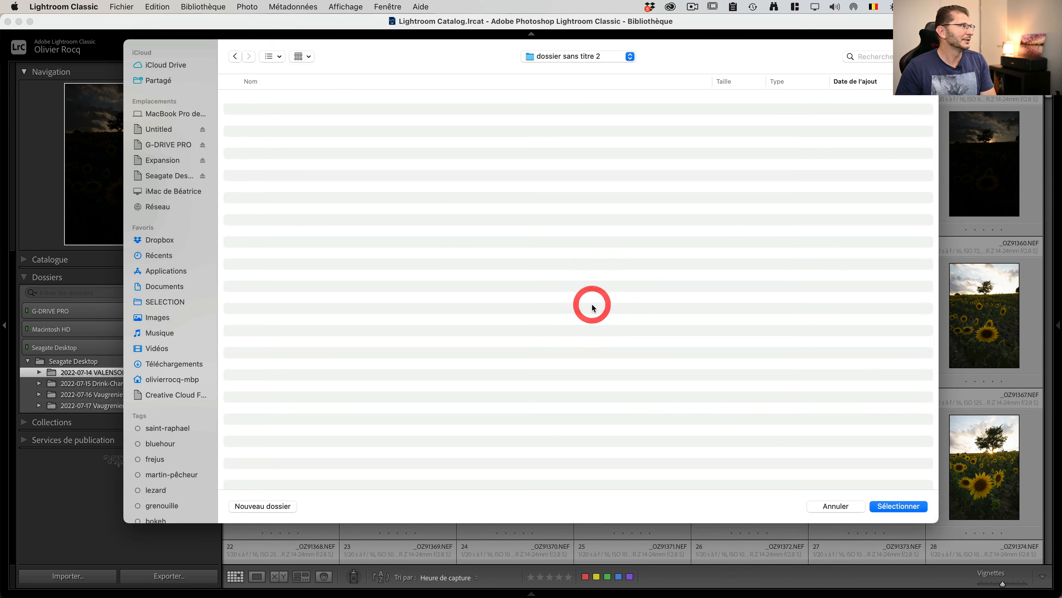
{"action": "left_click", "coordinate": [906, 506]}
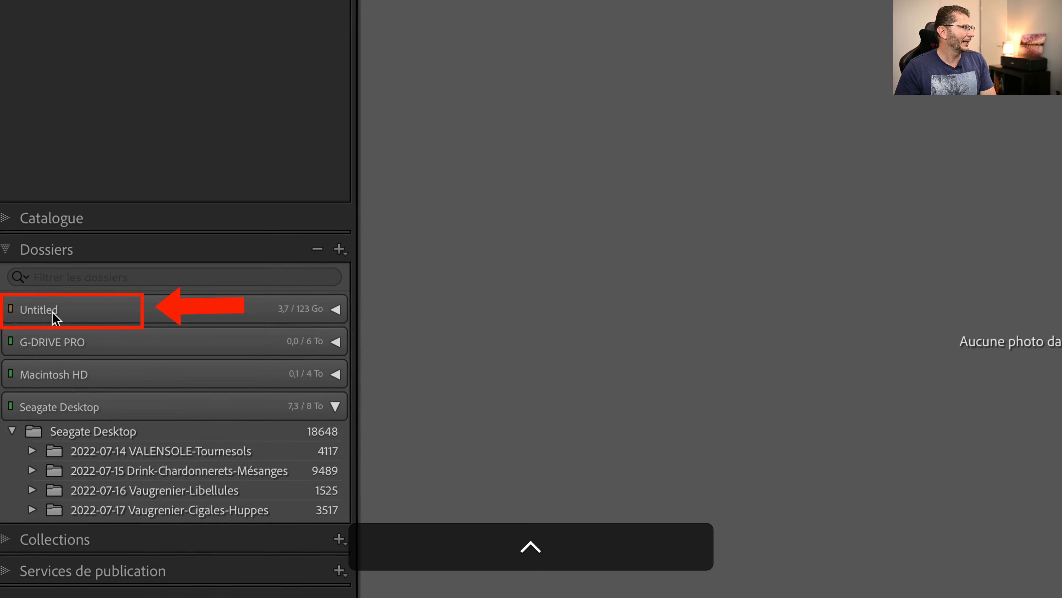
Expand the Untitled drive and show the parent folder of dossier sans titre 2.
{"action": "left_click", "coordinate": [74, 314]}
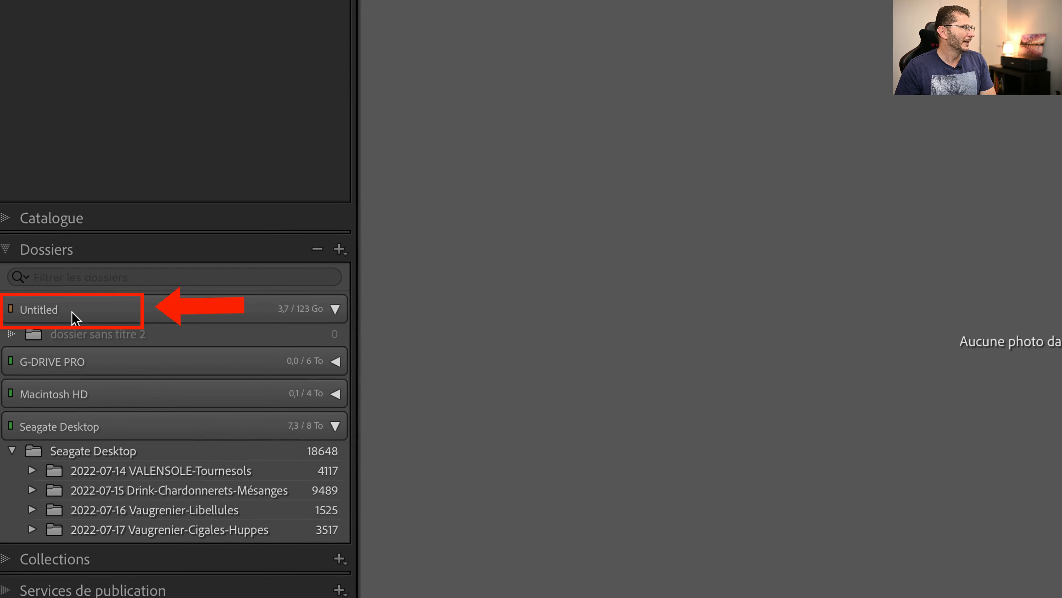
{"action": "left_click", "coordinate": [116, 335]}
{"action": "right_click", "coordinate": [116, 334]}
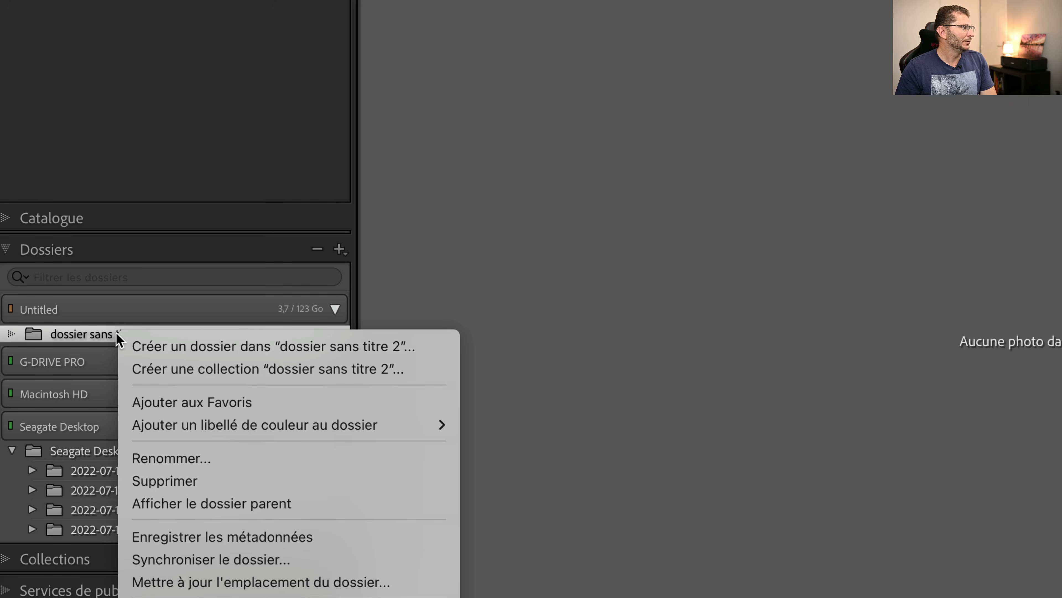
{"action": "left_click", "coordinate": [166, 501]}
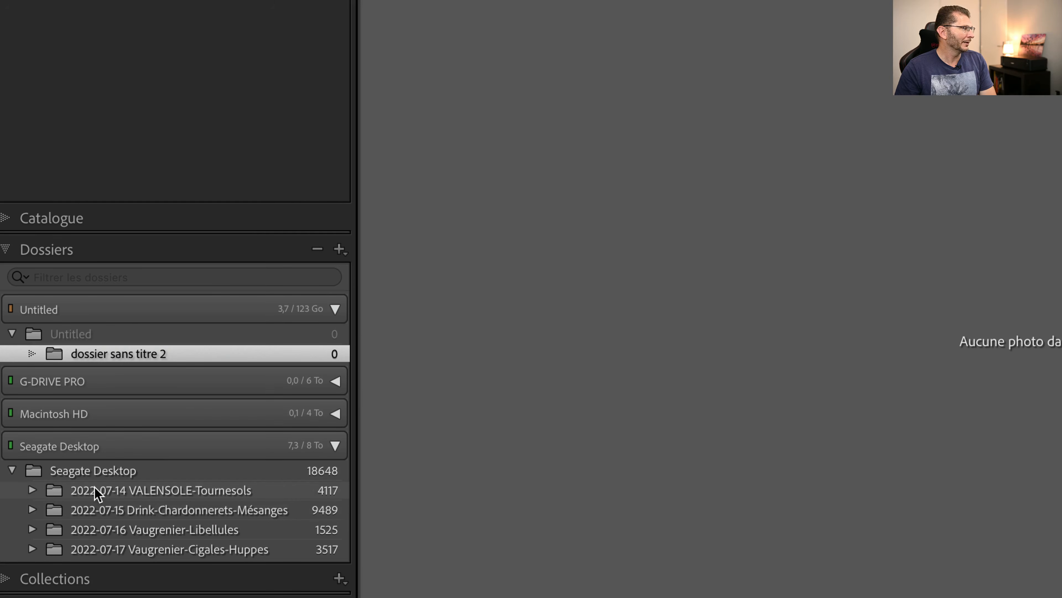
{"action": "scroll", "coordinate": [105, 481], "scroll_direction": "up", "scroll_amount": 10}
{"action": "left_click", "coordinate": [107, 411]}
{"action": "left_click_drag", "start_coordinate": [108, 414], "coordinate": [99, 275]}
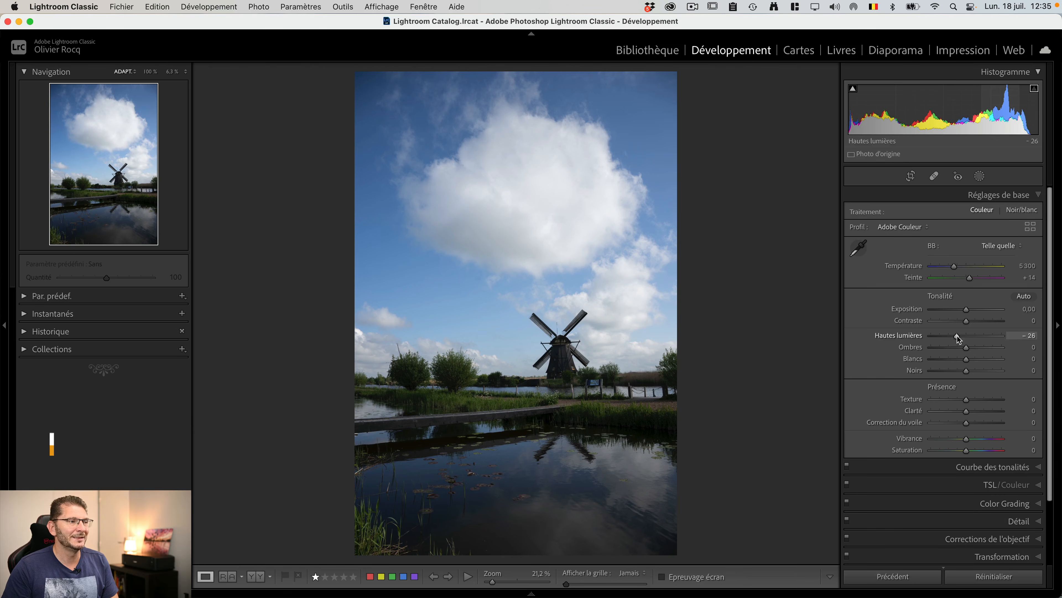
Raise Ombres to +32 on the windmill photo and try Contraste at +35 and, after a reset, at +14.
{"action": "left_click_drag", "start_coordinate": [966, 348], "coordinate": [979, 321]}
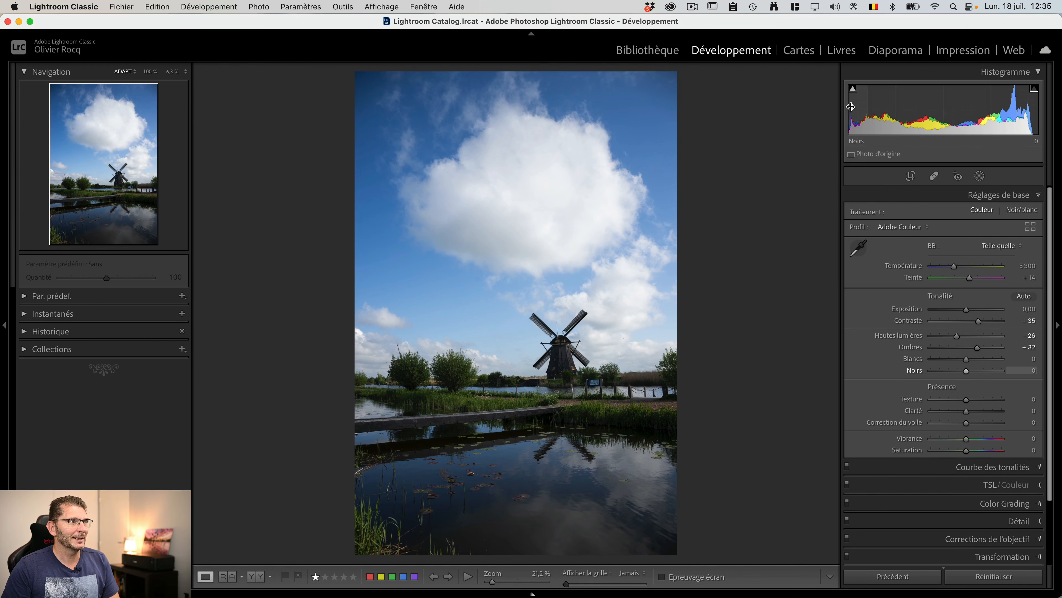
{"action": "double_click", "coordinate": [906, 321]}
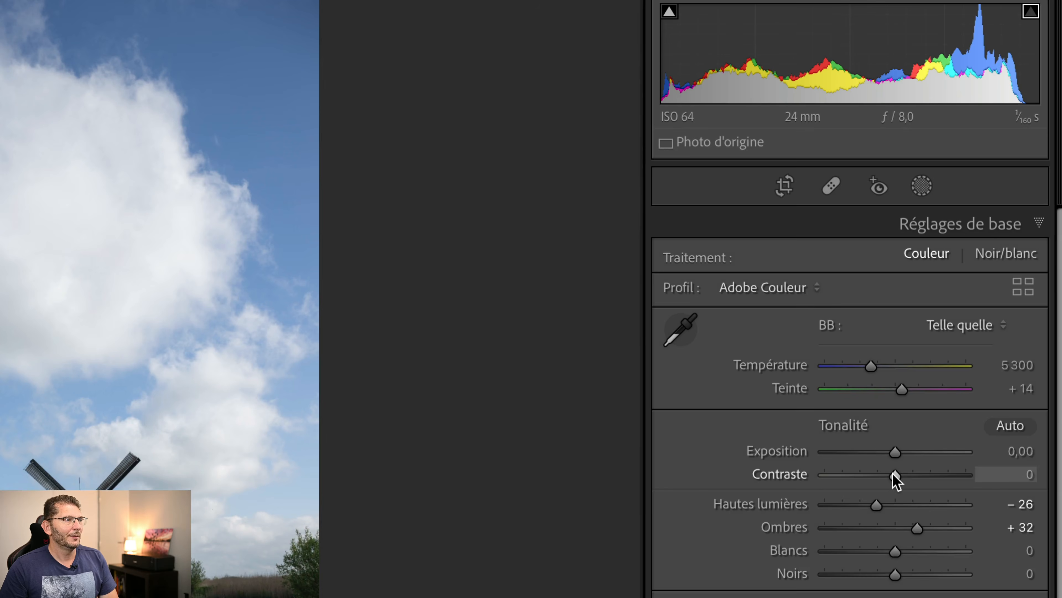
{"action": "left_click_drag", "start_coordinate": [905, 448], "coordinate": [904, 474]}
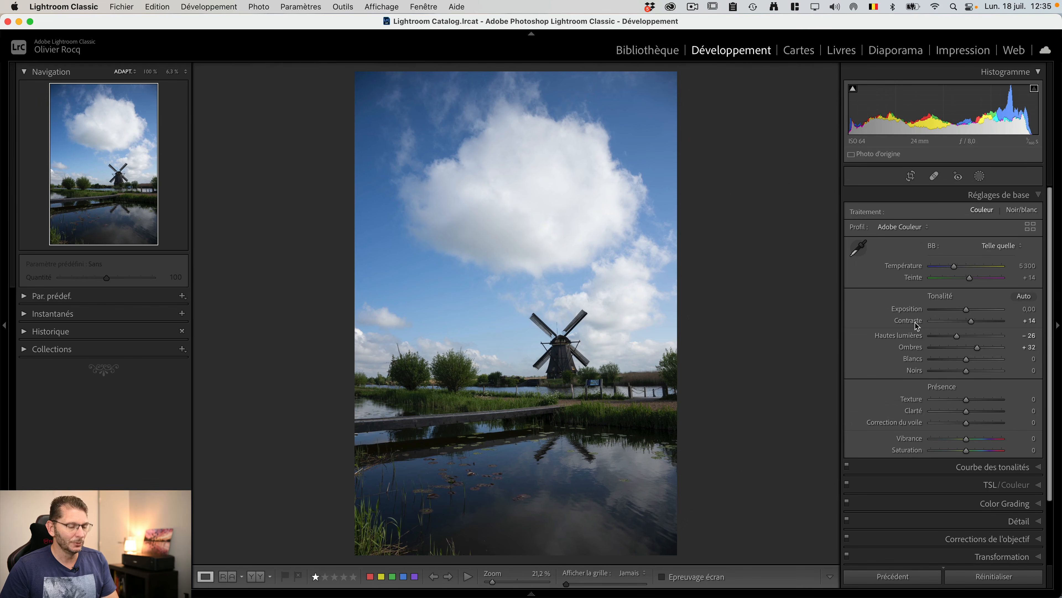
Reset all develop settings of the windmill photo and turn on the shadow clipping warning in the histogram.
{"action": "key", "text": "shift+super+r"}
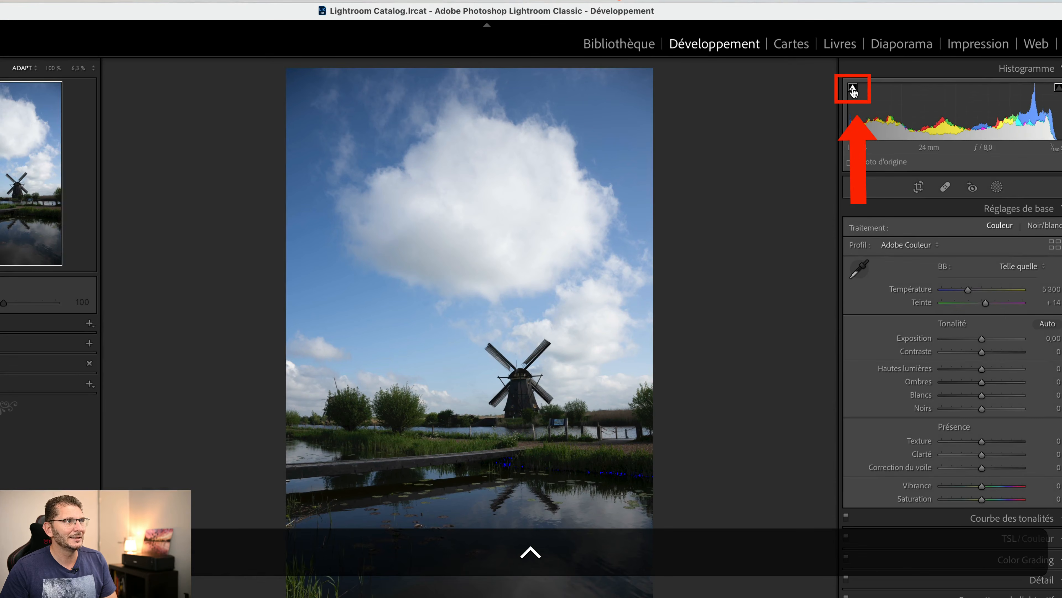
{"action": "left_click", "coordinate": [852, 89]}
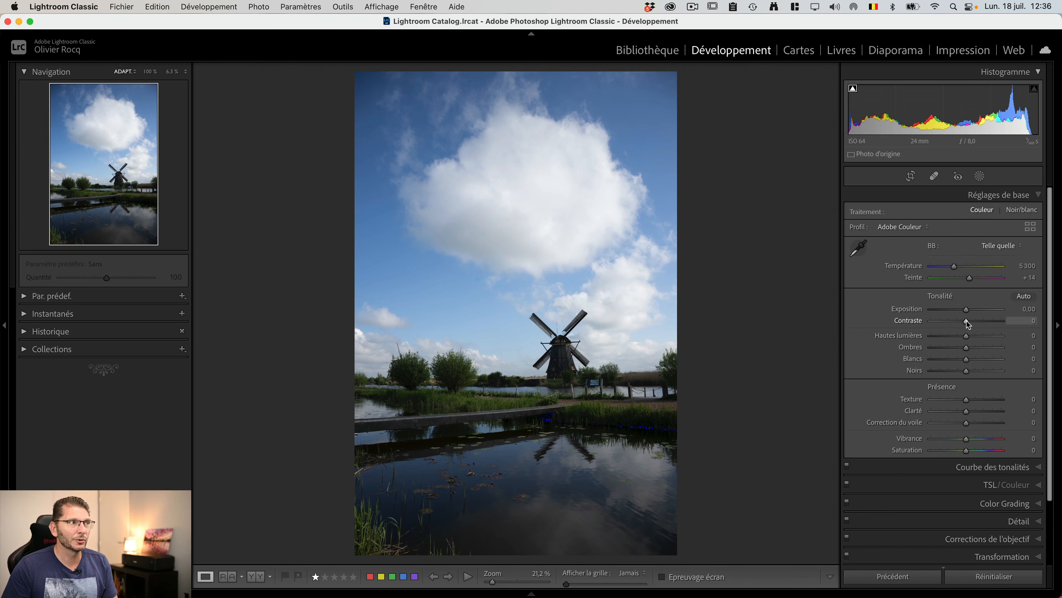
Try Contraste at +44 to observe its effect on the histogram, and reset it to 0.
{"action": "mouse_move", "coordinate": [966, 321]}
{"action": "left_mouse_down"}
{"action": "mouse_move", "coordinate": [999, 320]}
{"action": "mouse_move", "coordinate": [972, 322]}
{"action": "mouse_move", "coordinate": [983, 322]}
{"action": "left_mouse_up"}
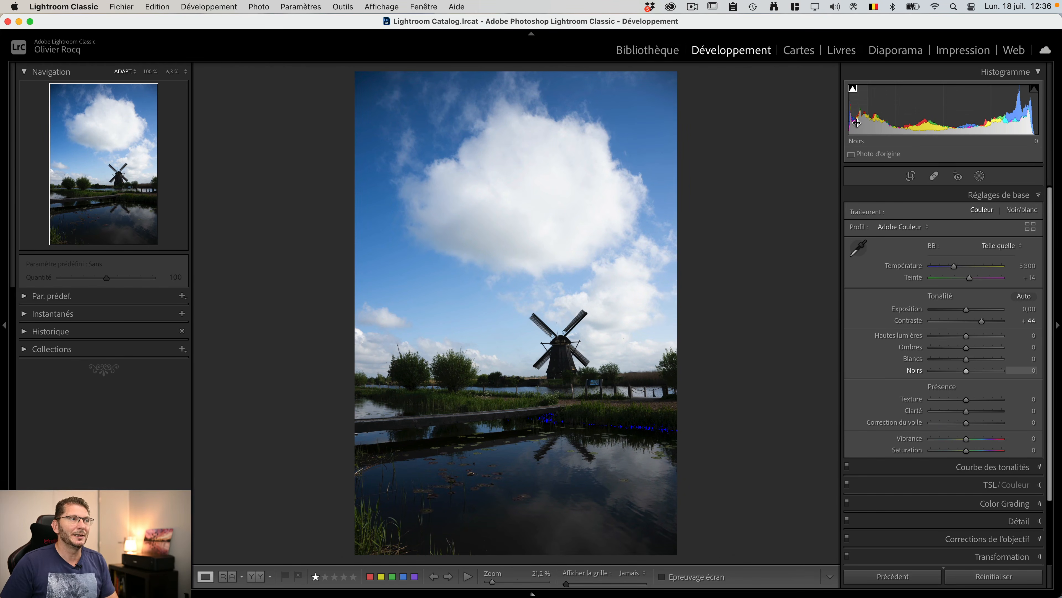
{"action": "double_click", "coordinate": [914, 320]}
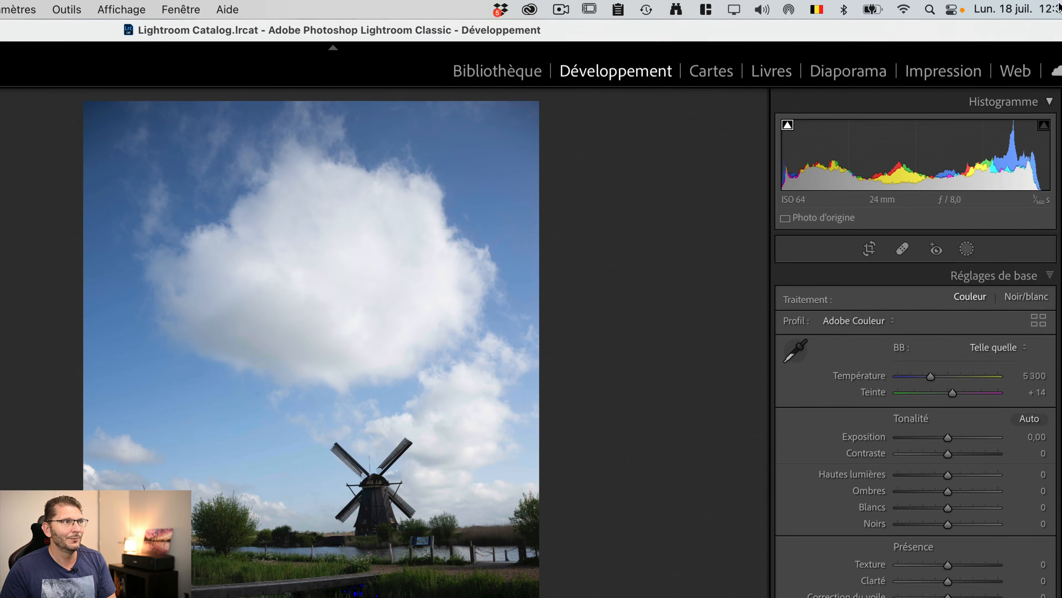
Try Blancs at +37 and Noirs at +50 separately, resetting each to 0 after comparing the histogram.
{"action": "left_click_drag", "start_coordinate": [949, 507], "coordinate": [966, 504]}
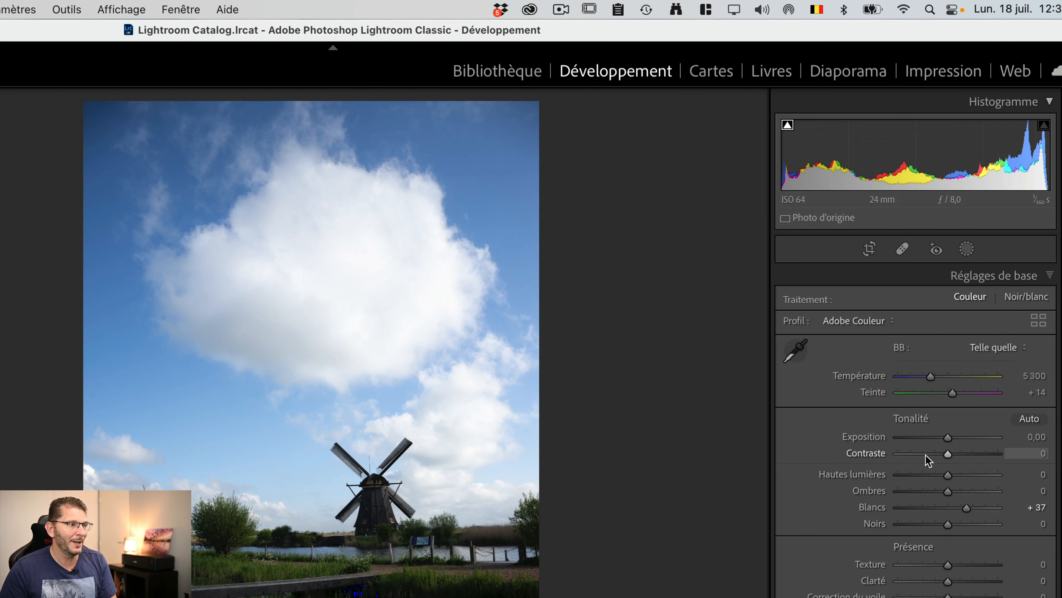
{"action": "mouse_move", "coordinate": [968, 508]}
{"action": "left_mouse_down"}
{"action": "mouse_move", "coordinate": [956, 505]}
{"action": "mouse_move", "coordinate": [971, 506]}
{"action": "left_mouse_up"}
{"action": "double_click", "coordinate": [969, 505]}
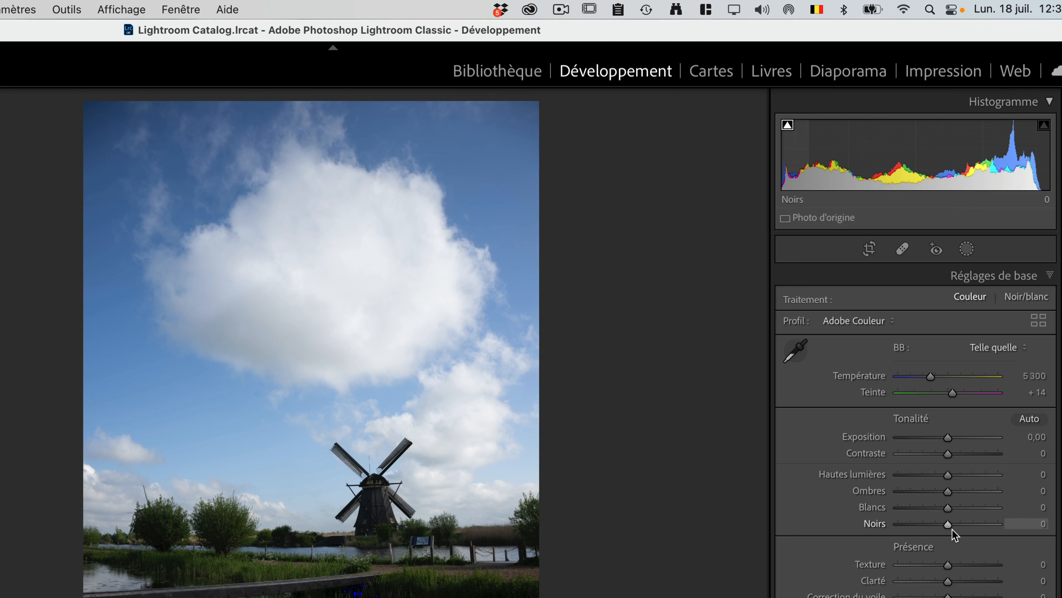
{"action": "left_click_drag", "start_coordinate": [948, 524], "coordinate": [972, 524]}
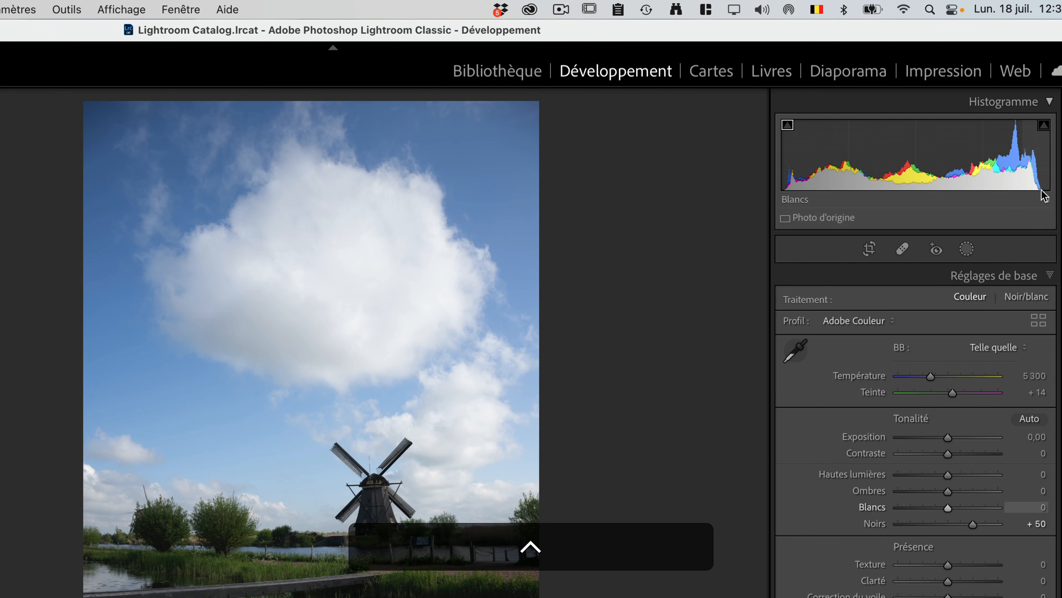
{"action": "left_click_drag", "start_coordinate": [973, 526], "coordinate": [949, 524]}
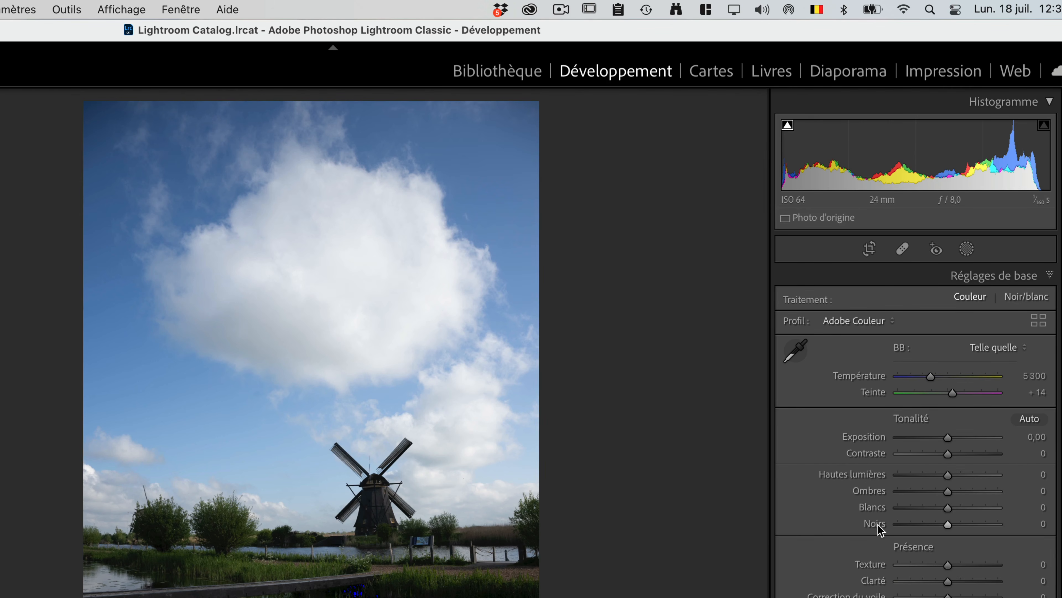
Set Blancs to +44 and Noirs to +22, using the clipping preview to judge the limits.
{"action": "key", "text": "ctrl"}
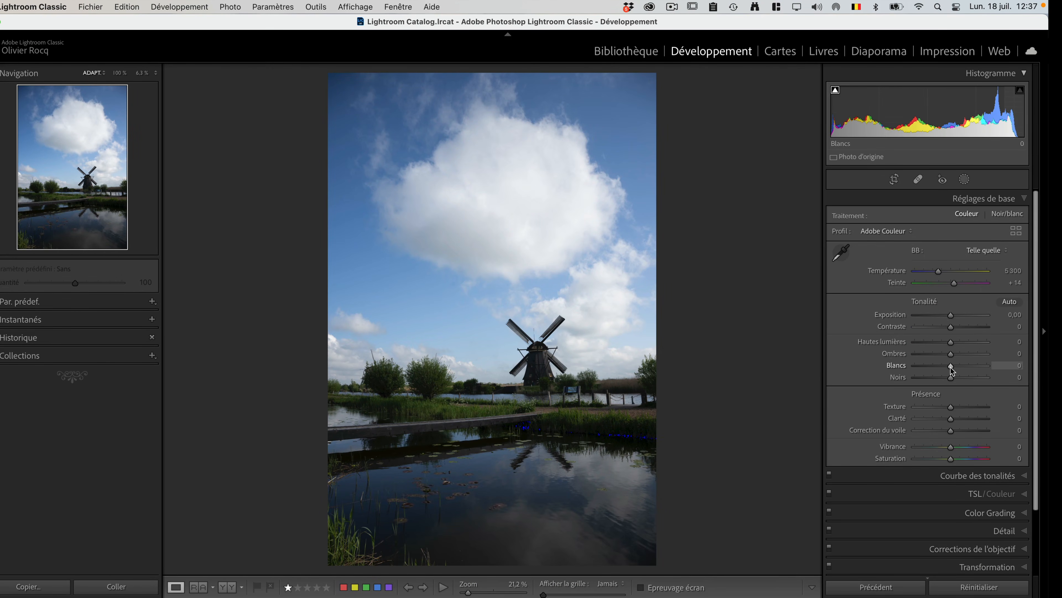
{"action": "key", "text": "alt"}
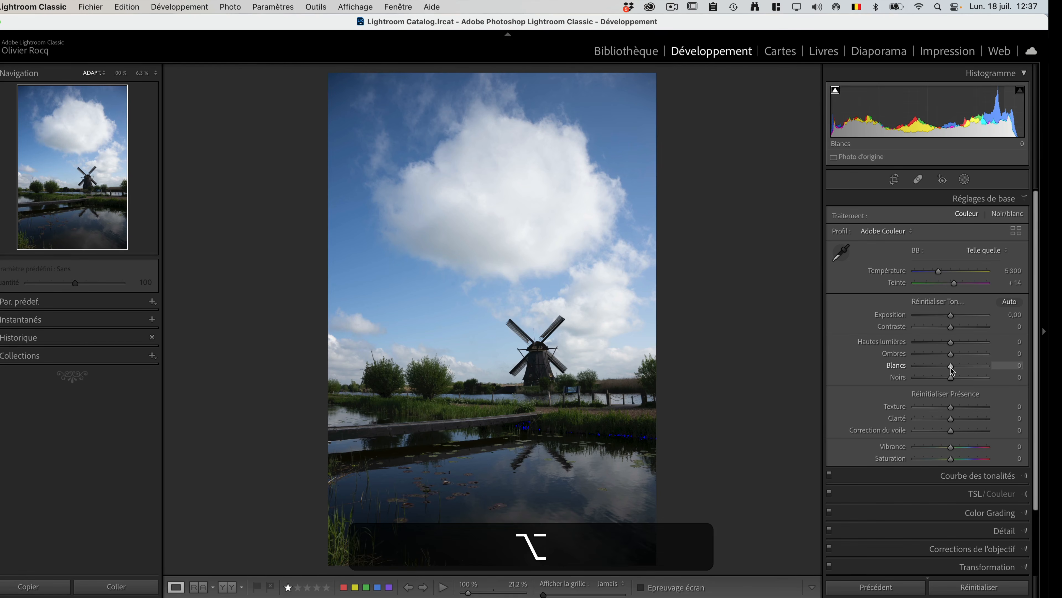
{"action": "left_click_drag", "start_coordinate": [951, 371], "coordinate": [968, 368]}
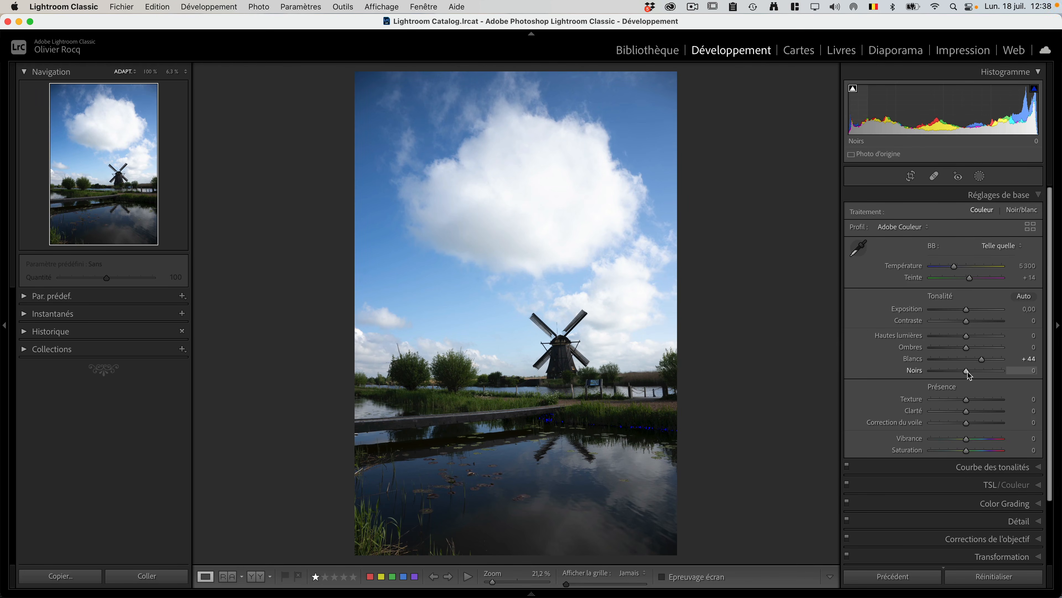
{"action": "key", "text": "alt"}
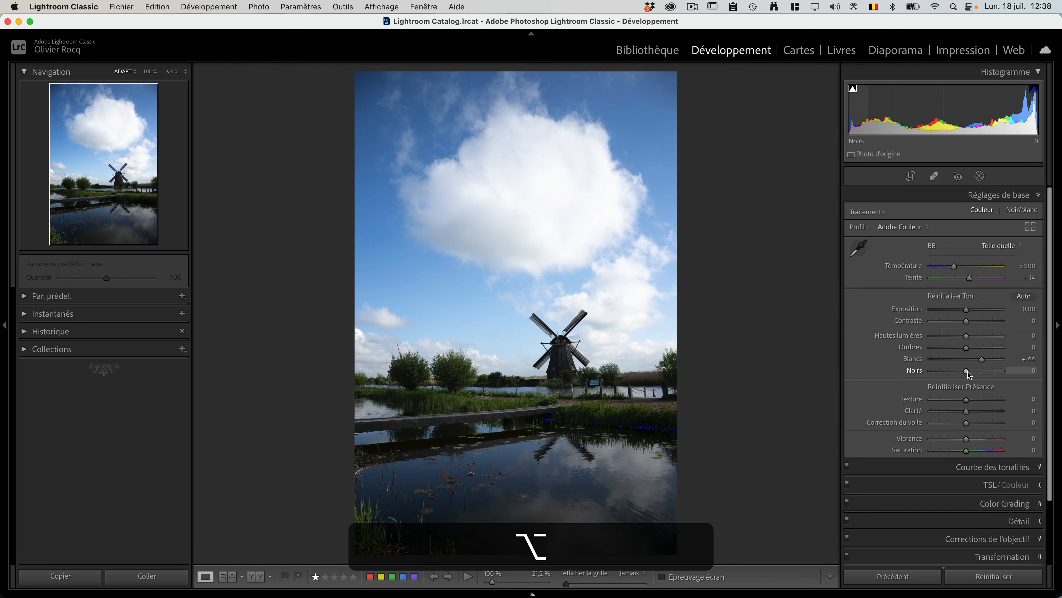
{"action": "left_click", "coordinate": [968, 372], "text": "alt"}
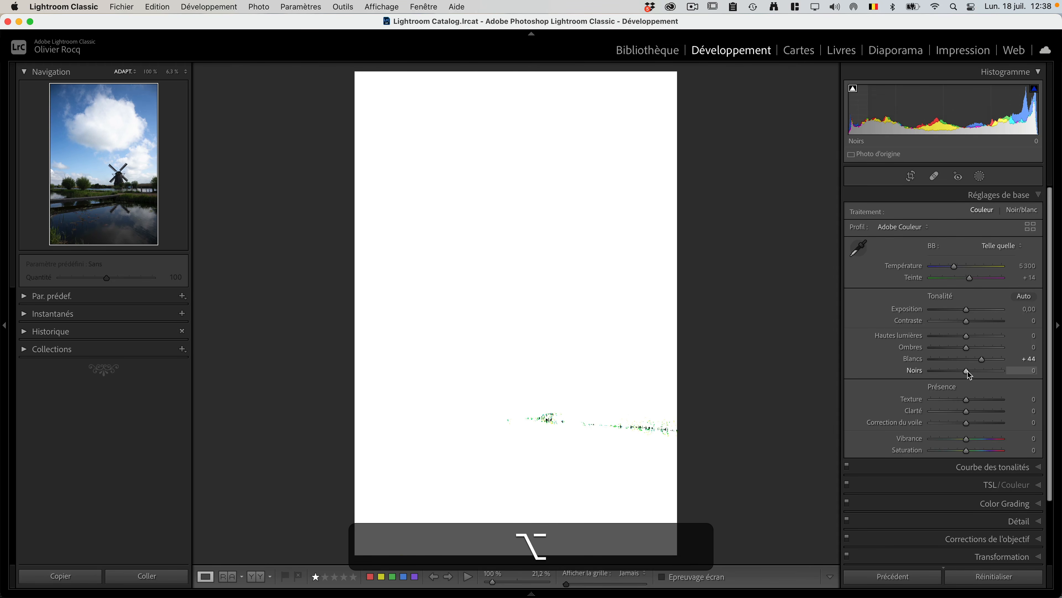
{"action": "left_click_drag", "start_coordinate": [969, 374], "coordinate": [977, 374]}
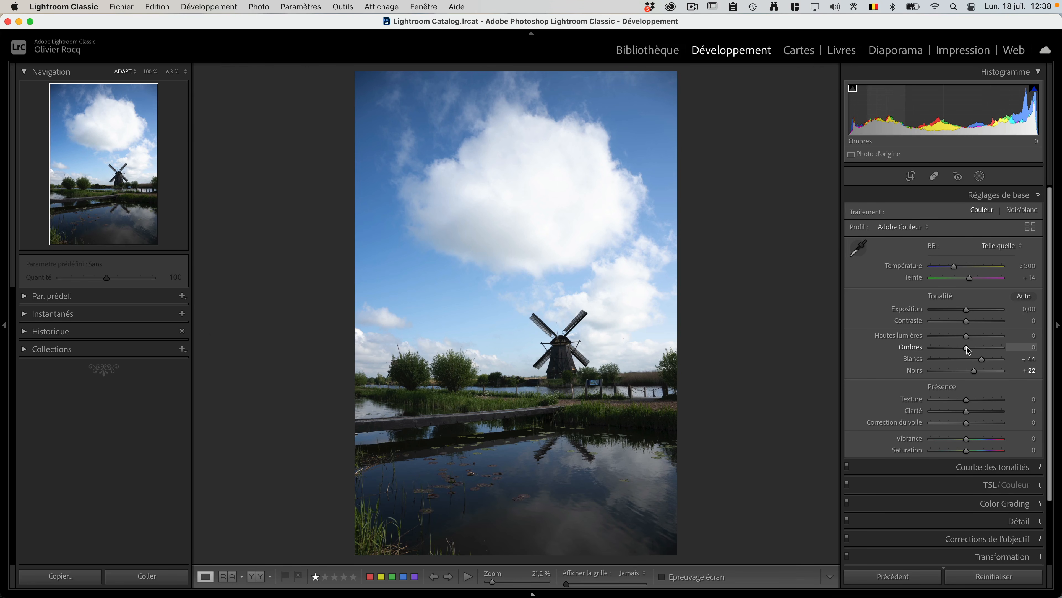
Set Hautes lumières to -64 and Ombres to +45 on the windmill photo.
{"action": "left_click_drag", "start_coordinate": [966, 336], "coordinate": [984, 350]}
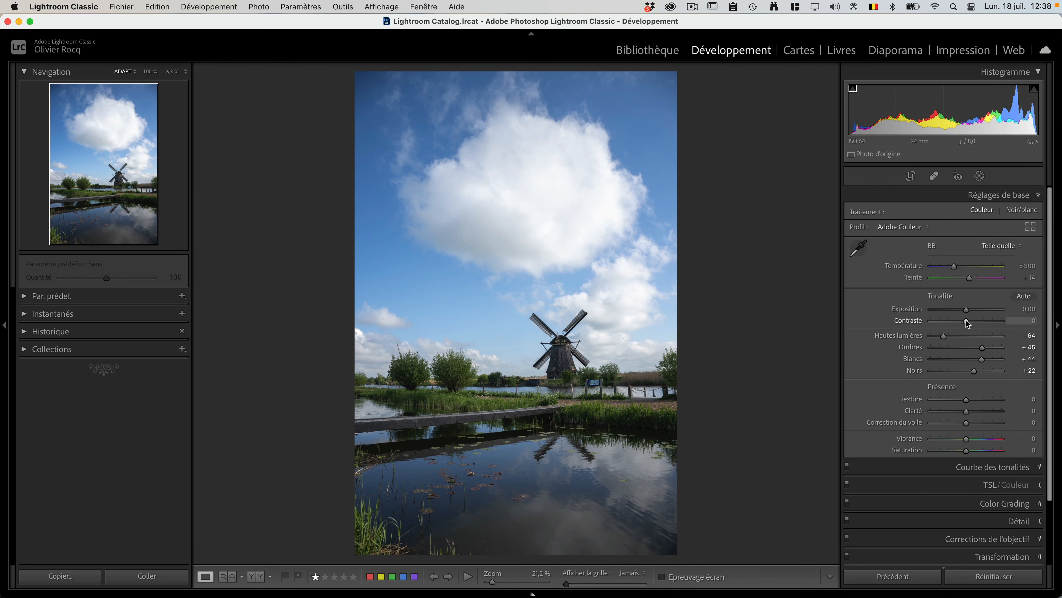
Try Contraste at +31, +32 and +23 on top of the tonal adjustments, and reset it to 0.
{"action": "left_click_drag", "start_coordinate": [968, 323], "coordinate": [979, 323]}
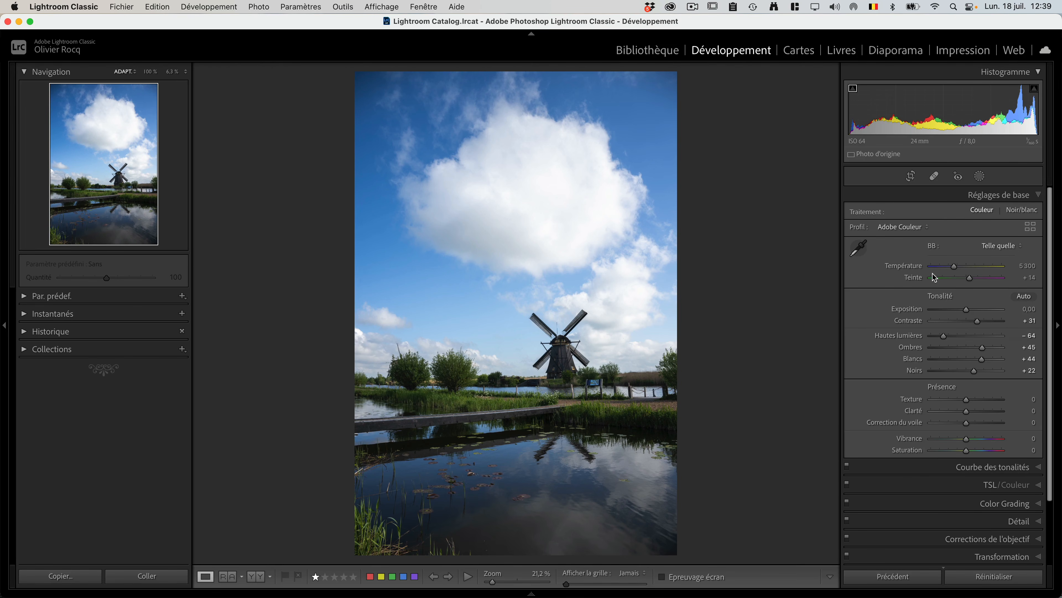
{"action": "mouse_move", "coordinate": [976, 322]}
{"action": "left_mouse_down"}
{"action": "mouse_move", "coordinate": [965, 323]}
{"action": "mouse_move", "coordinate": [990, 321]}
{"action": "mouse_move", "coordinate": [978, 321]}
{"action": "left_mouse_up"}
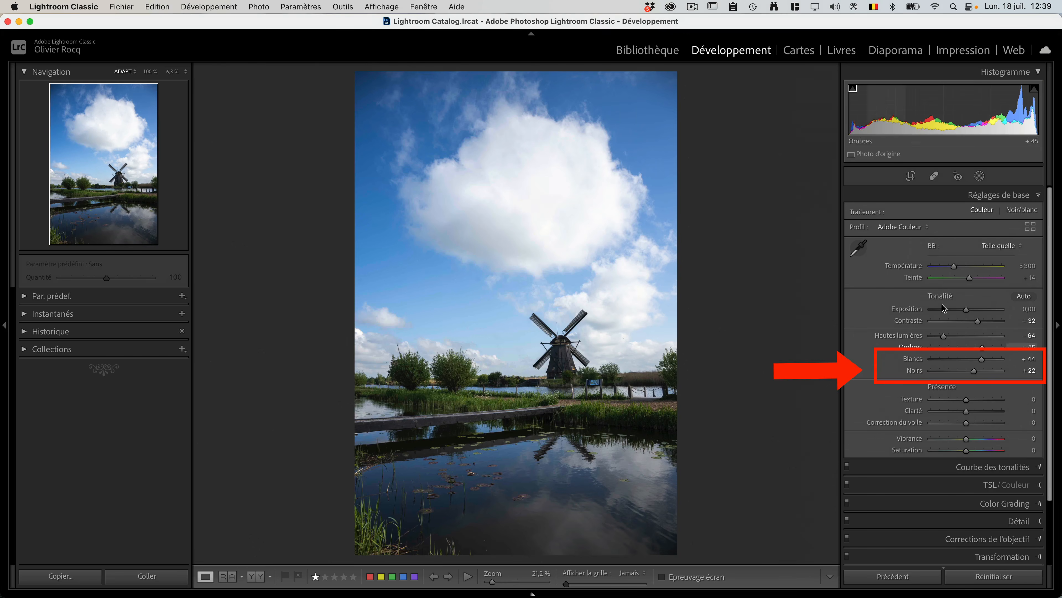
{"action": "mouse_move", "coordinate": [978, 322]}
{"action": "left_mouse_down"}
{"action": "mouse_move", "coordinate": [966, 323]}
{"action": "mouse_move", "coordinate": [975, 323]}
{"action": "left_mouse_up"}
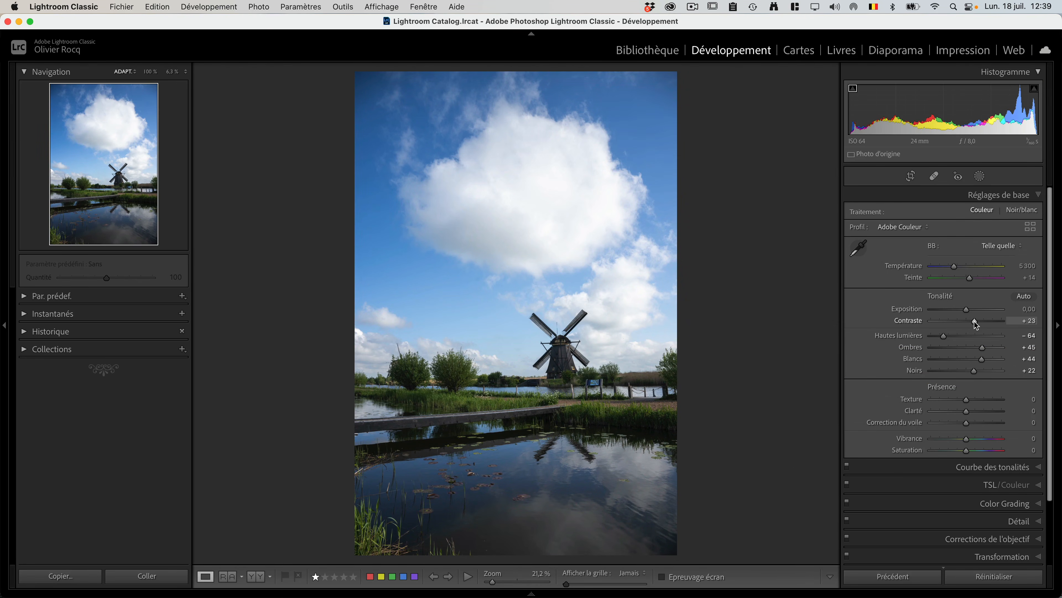
{"action": "double_click", "coordinate": [917, 320]}
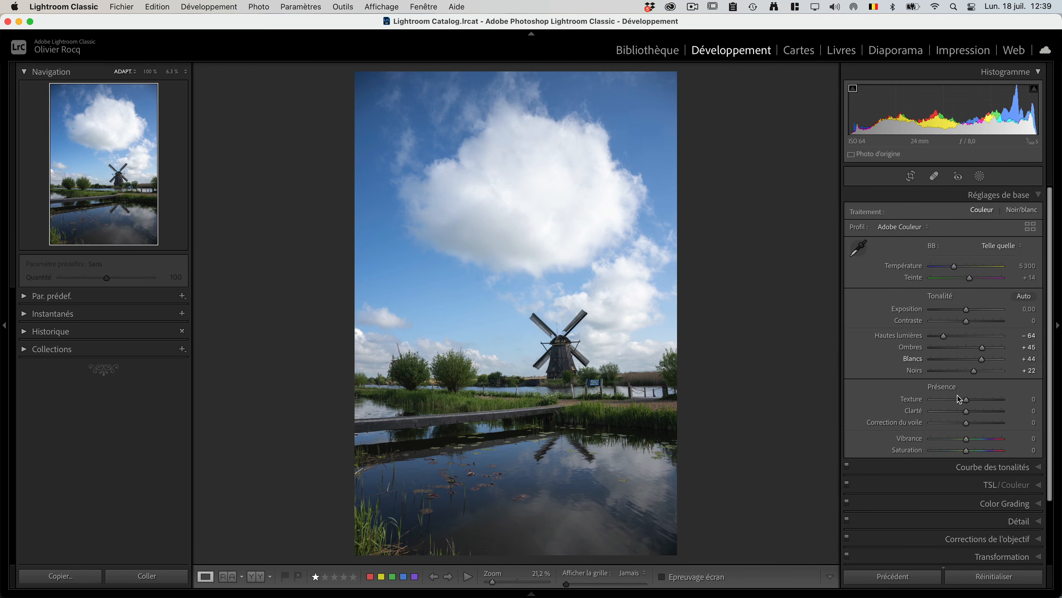
Add tone curve points at Entrée 61, 127 and 186, setting the output of the 186 point to 186.
{"action": "left_click", "coordinate": [1004, 468]}
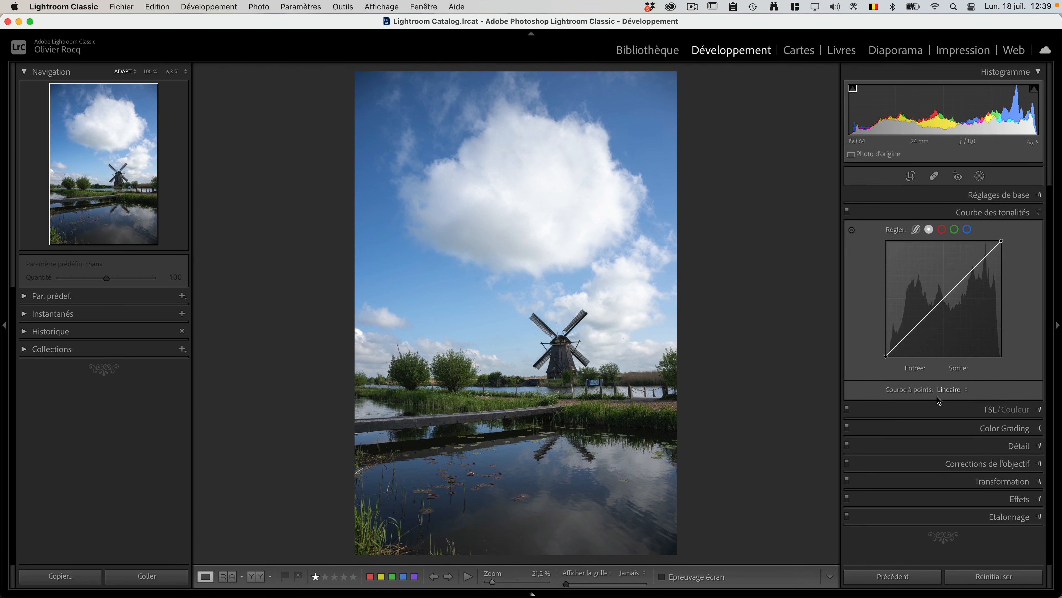
{"action": "left_click", "coordinate": [913, 329]}
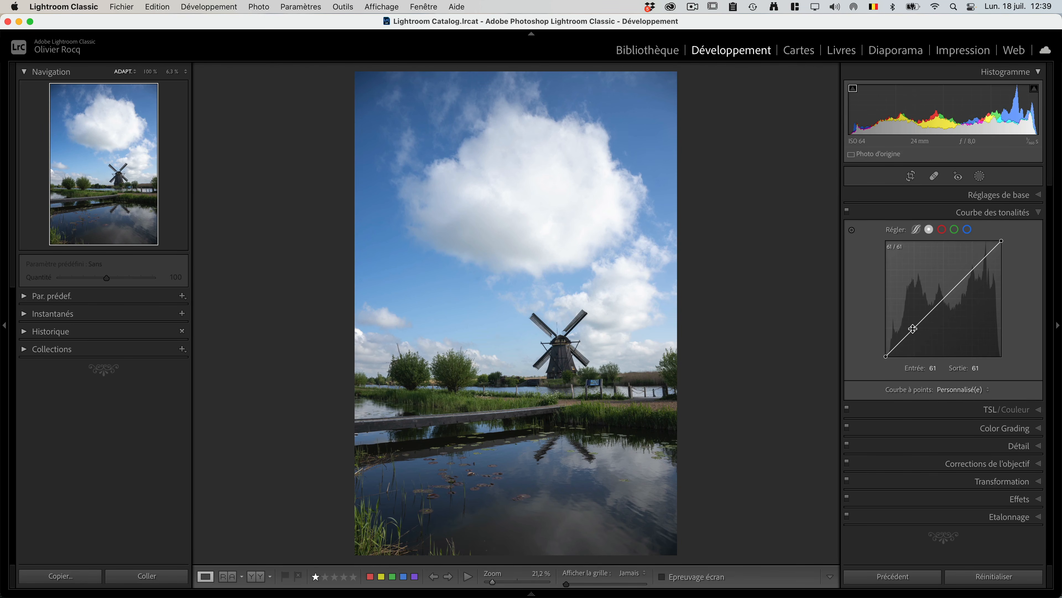
{"action": "left_click", "coordinate": [943, 300]}
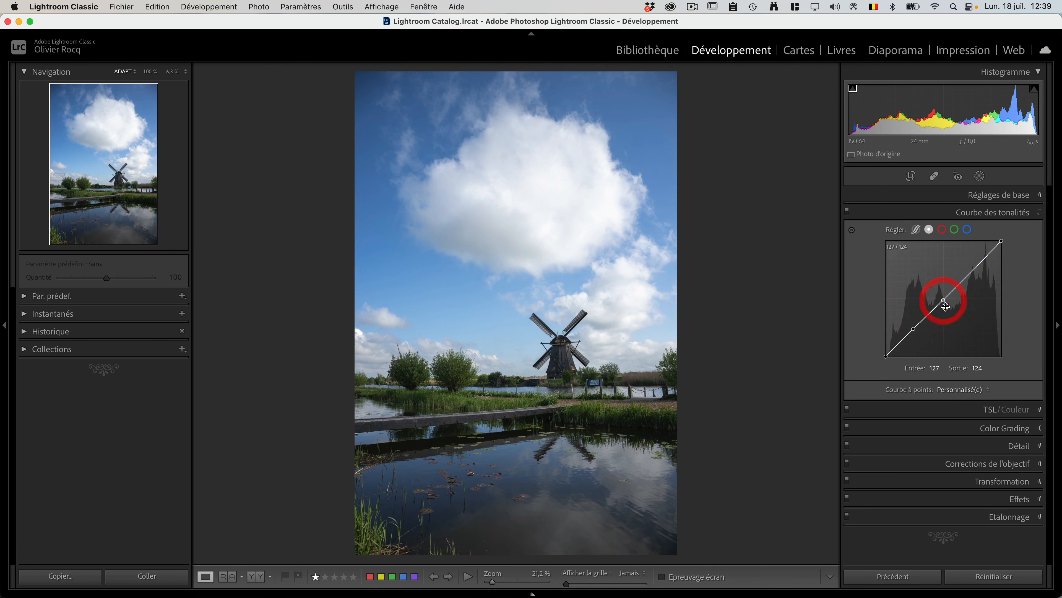
{"action": "left_click", "coordinate": [971, 274]}
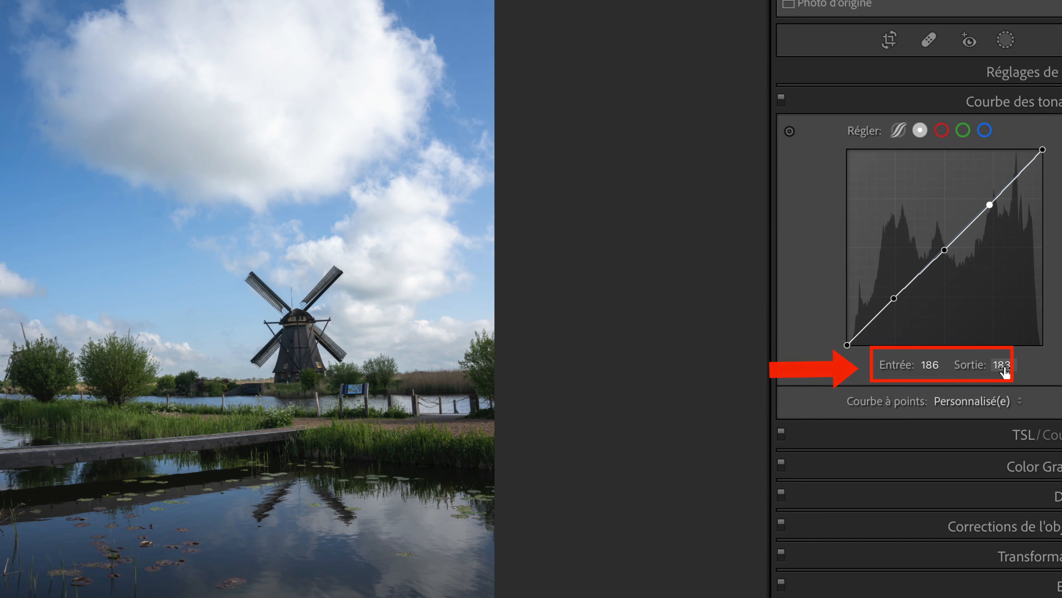
{"action": "left_click", "coordinate": [1003, 365]}
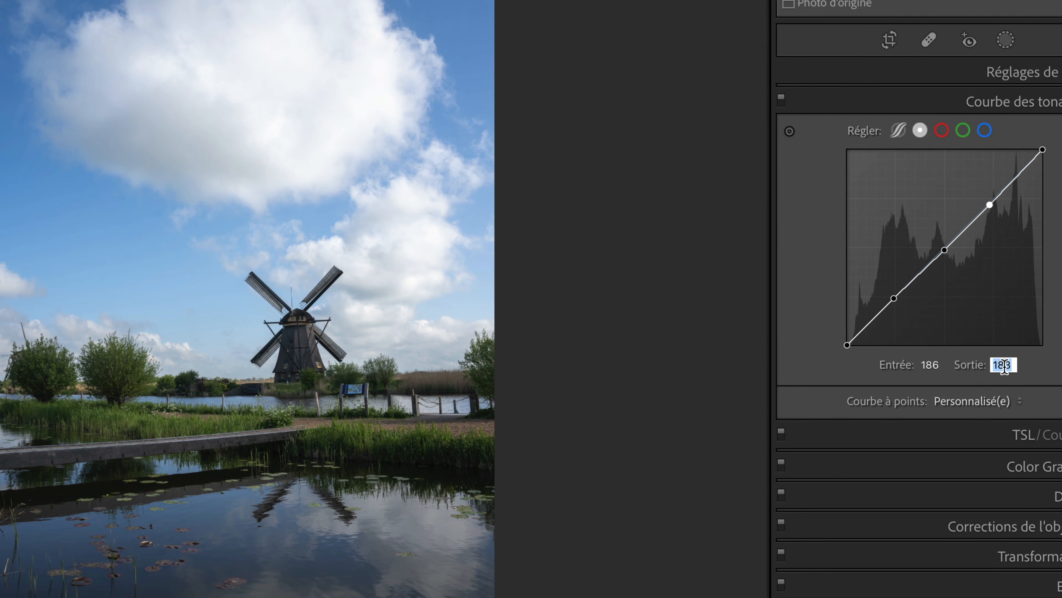
{"action": "type", "text": "1"}
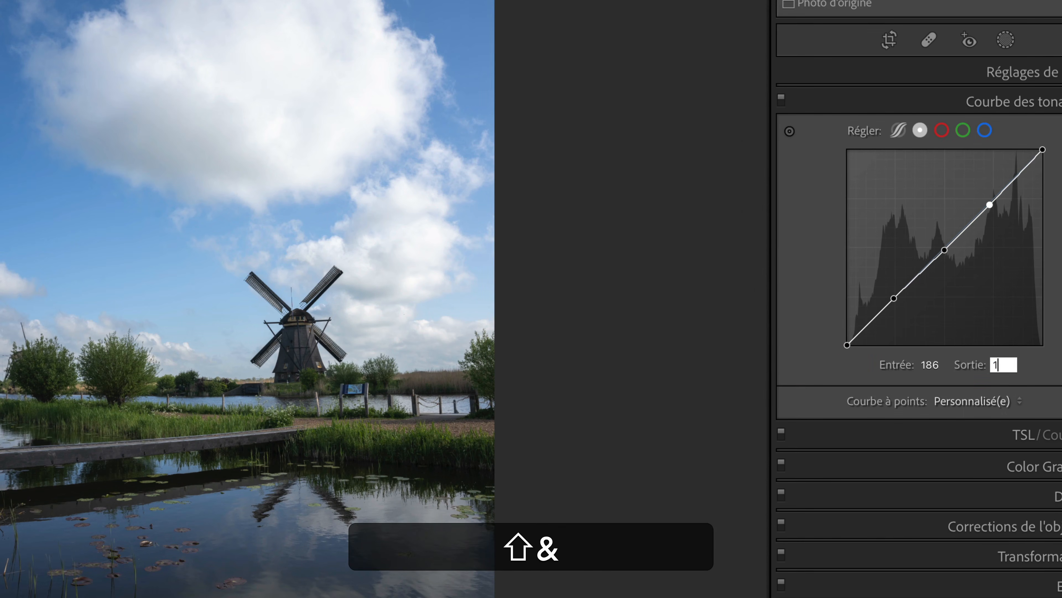
{"action": "type", "text": "86"}
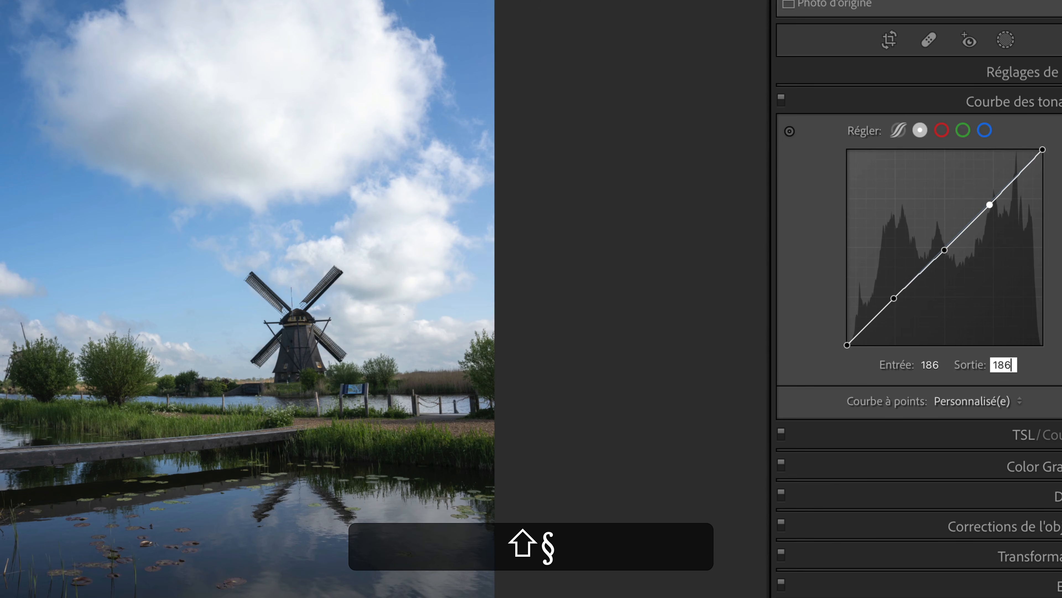
{"action": "key", "text": "Return"}
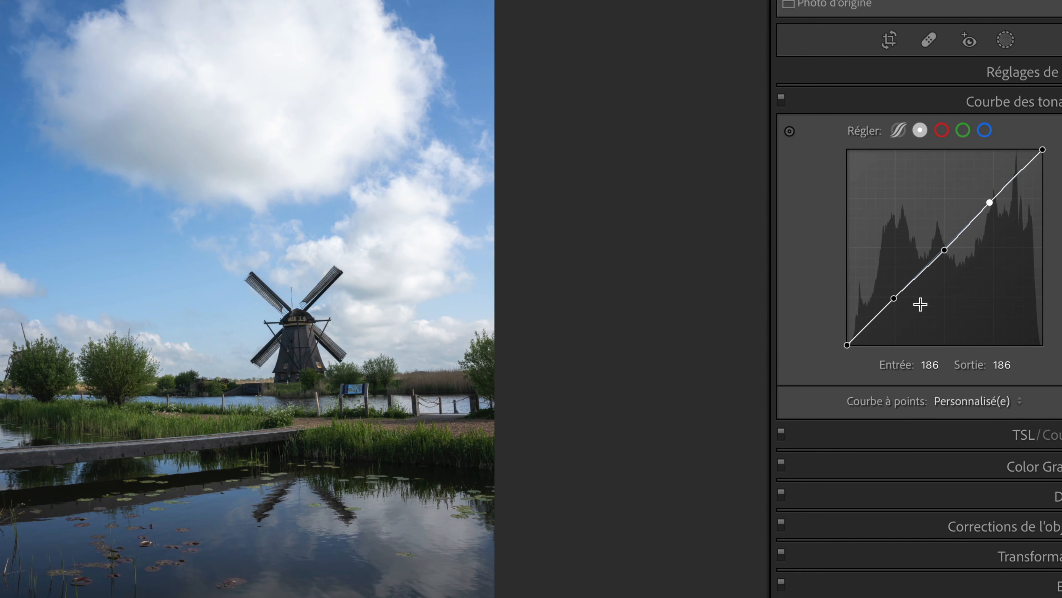
Raise the tone curve's black endpoint to Sortie 5 with Entrée kept at 0.
{"action": "key", "text": "ctrl"}
{"action": "left_click", "coordinate": [847, 345]}
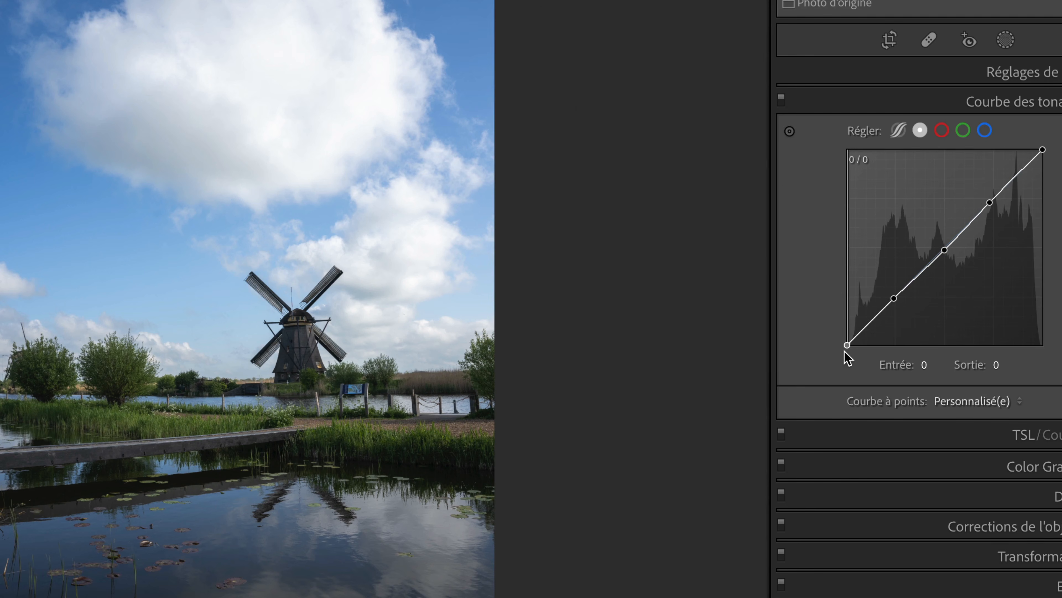
{"action": "left_click_drag", "start_coordinate": [845, 348], "coordinate": [843, 342]}
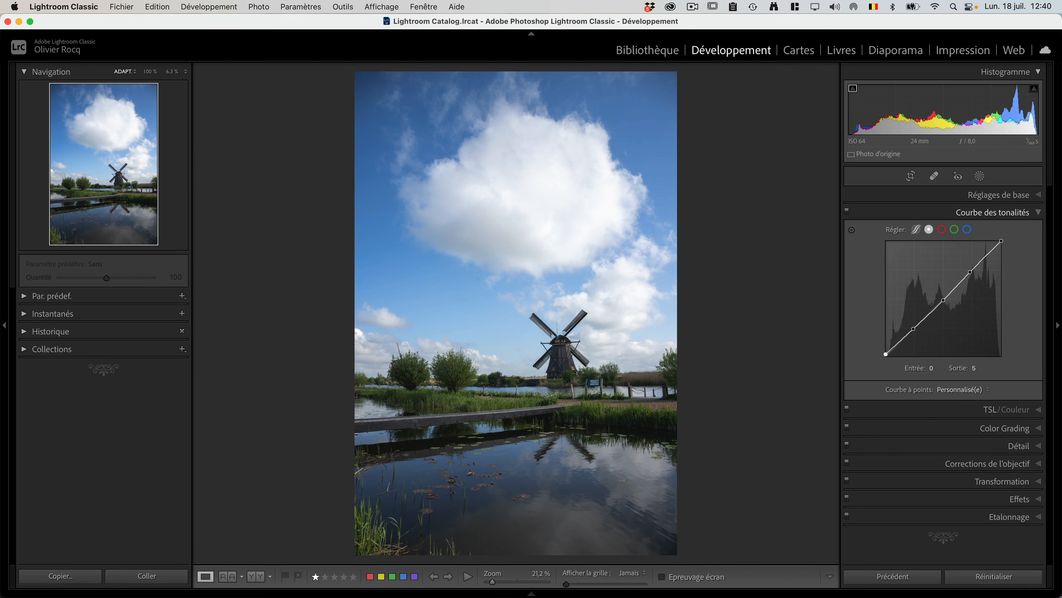
Reset all Tonalité settings in Réglages de base, and try Contraste at +30 and +72 before returning it to 0.
{"action": "left_click", "coordinate": [989, 212]}
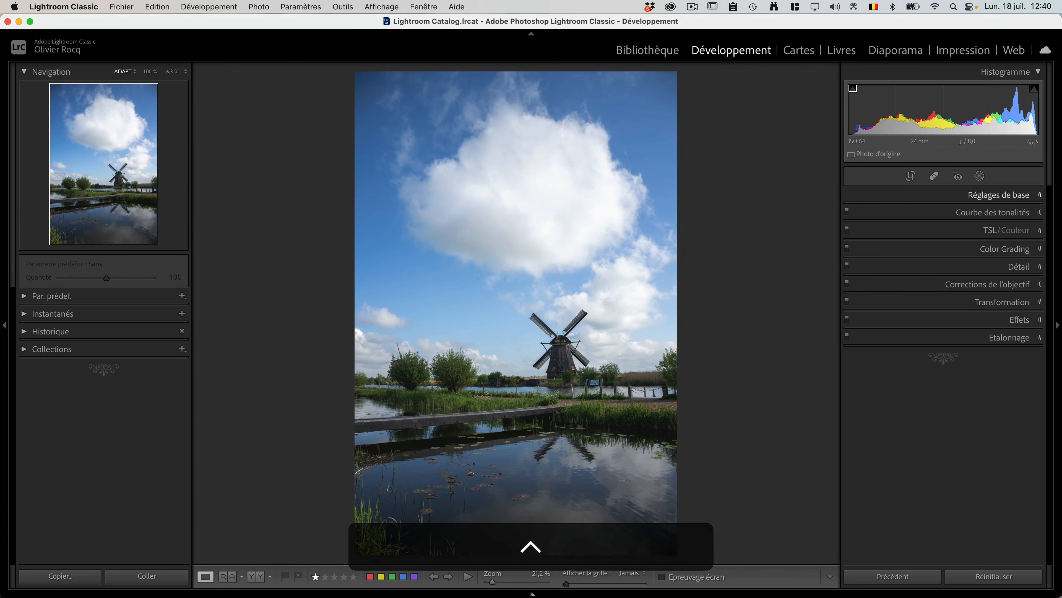
{"action": "left_click", "coordinate": [988, 199]}
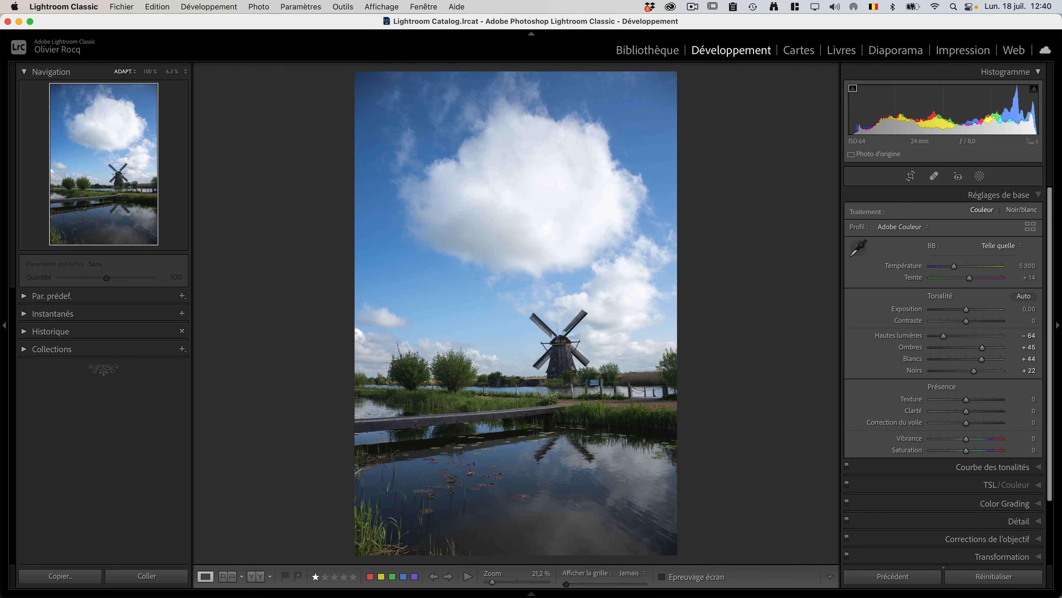
{"action": "double_click", "coordinate": [944, 298]}
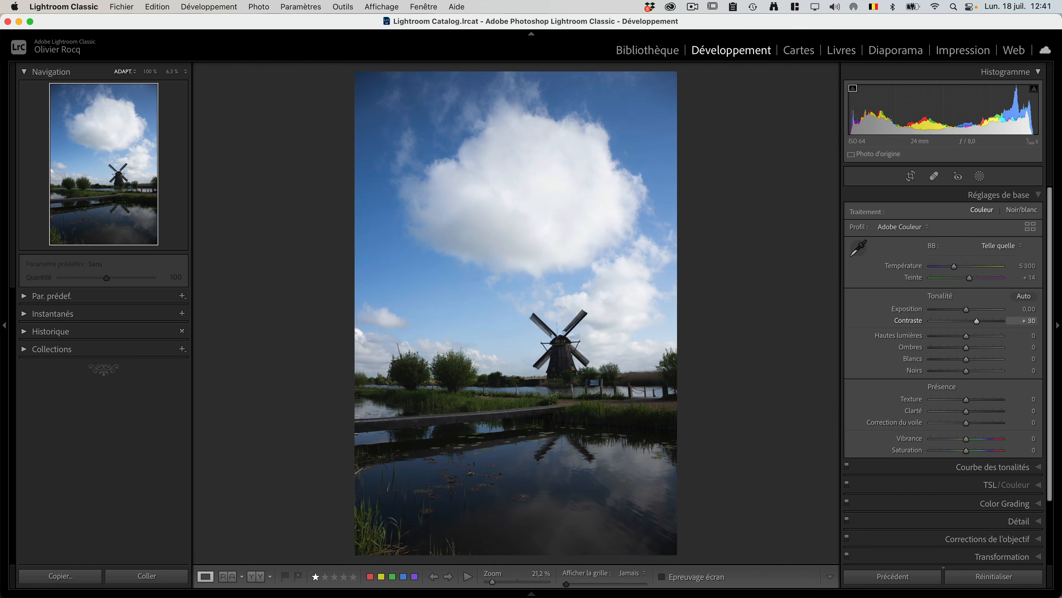
{"action": "left_click_drag", "start_coordinate": [966, 321], "coordinate": [992, 320]}
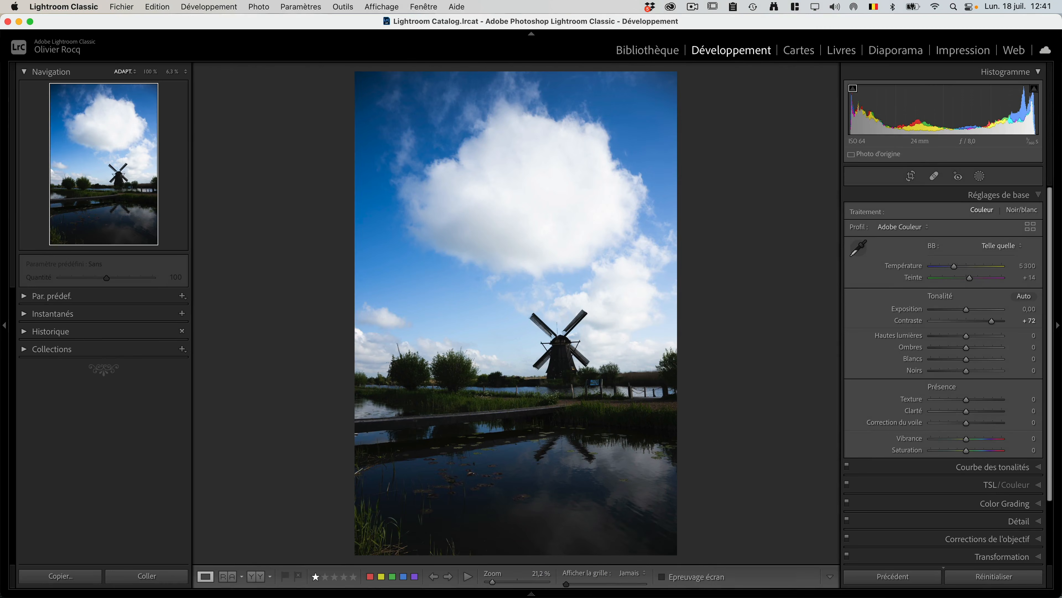
{"action": "key", "text": "period"}
{"action": "key", "text": "semicolon"}
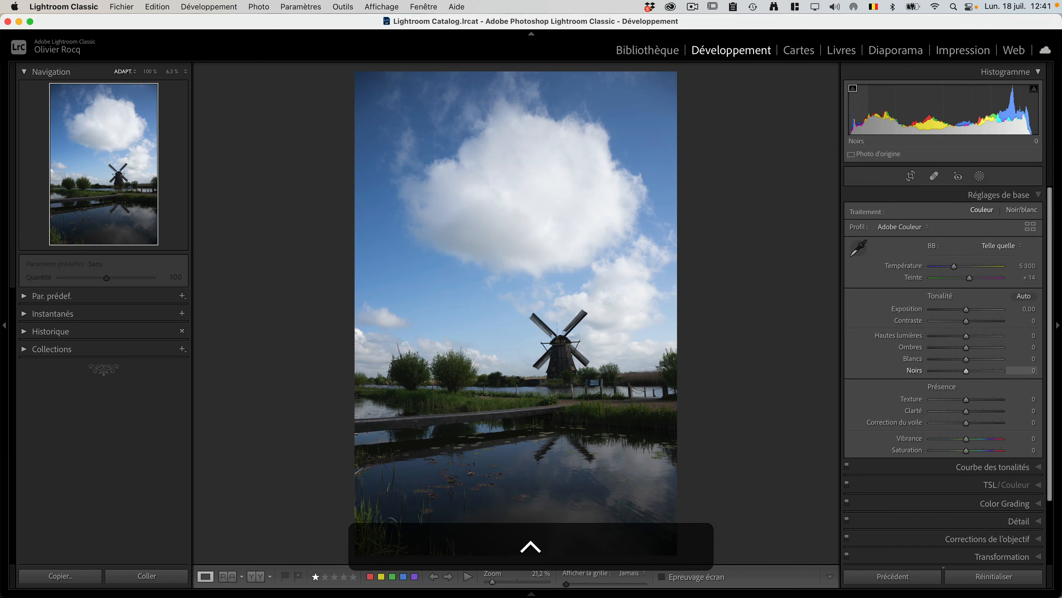
Try Noirs at -100 with the clipping preview, checking the tone curve's histogram before resetting Noirs to 0.
{"action": "left_click_drag", "start_coordinate": [967, 371], "coordinate": [931, 371]}
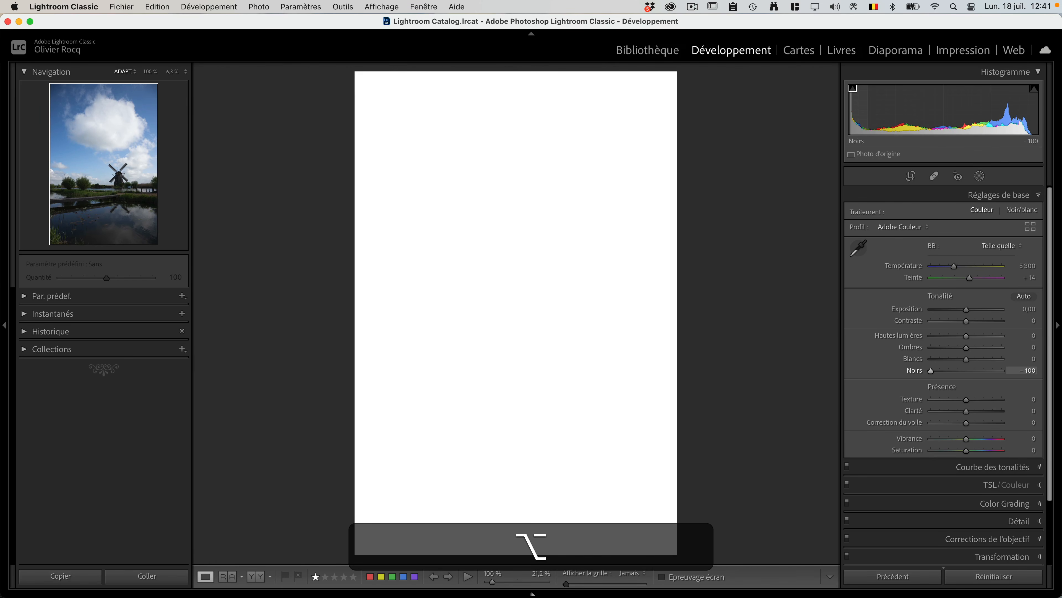
{"action": "left_click_drag", "start_coordinate": [931, 371], "coordinate": [931, 371]}
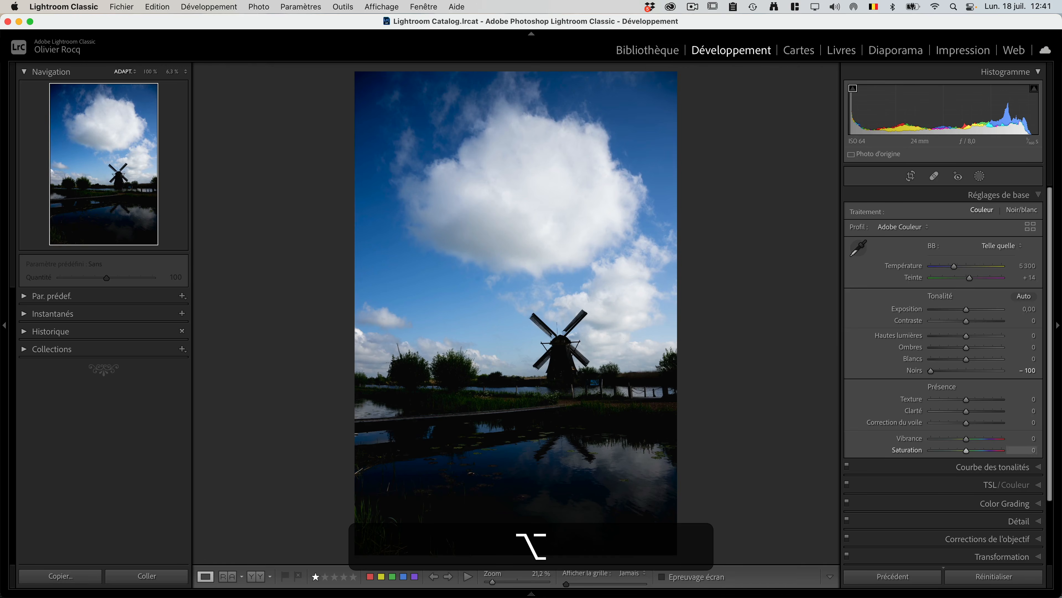
{"action": "left_click", "coordinate": [992, 467]}
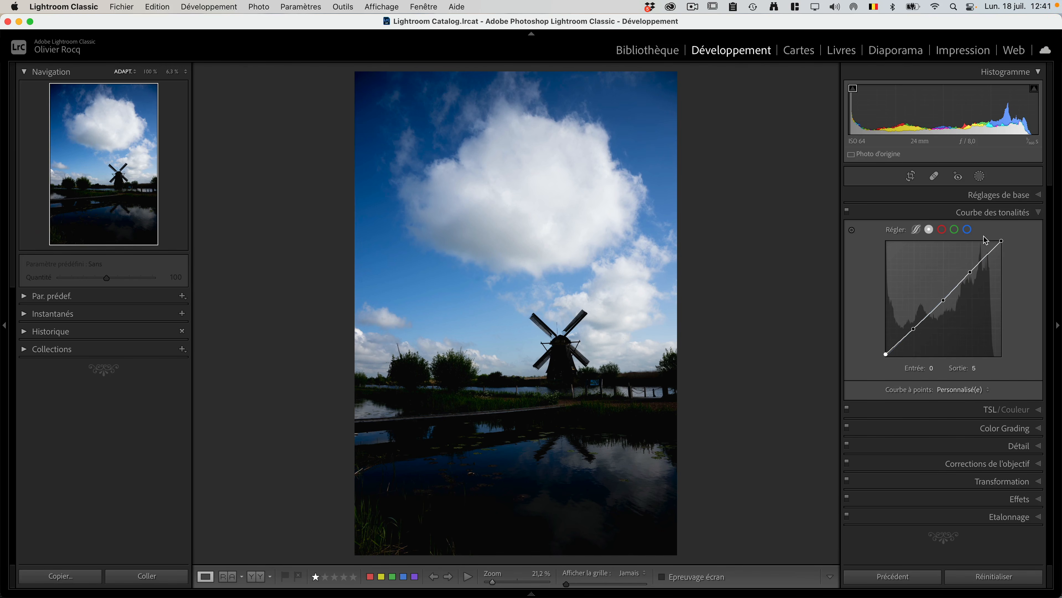
{"action": "left_click", "coordinate": [999, 195]}
{"action": "double_click", "coordinate": [912, 372]}
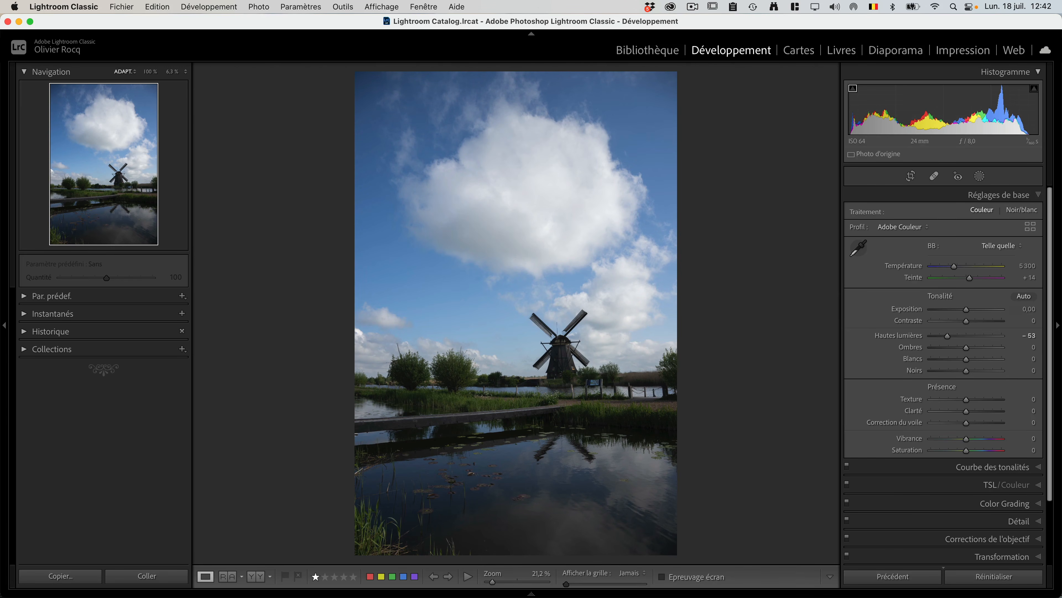
Set Exposition to +0,30, Hautes lumières to -76, Ombres to +24, Blancs to +26 and Noirs to -26.
{"action": "left_click_drag", "start_coordinate": [966, 310], "coordinate": [975, 348]}
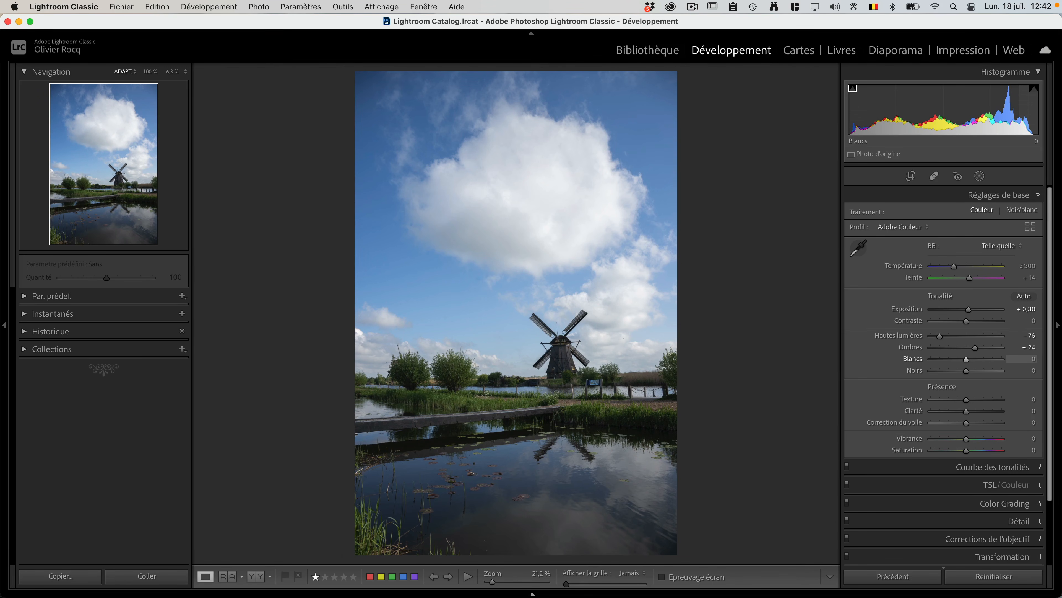
{"action": "mouse_move", "coordinate": [966, 359]}
{"action": "left_mouse_down", "text": "alt"}
{"action": "mouse_move", "coordinate": [984, 359]}
{"action": "mouse_move", "coordinate": [958, 370]}
{"action": "left_mouse_up", "text": "alt"}
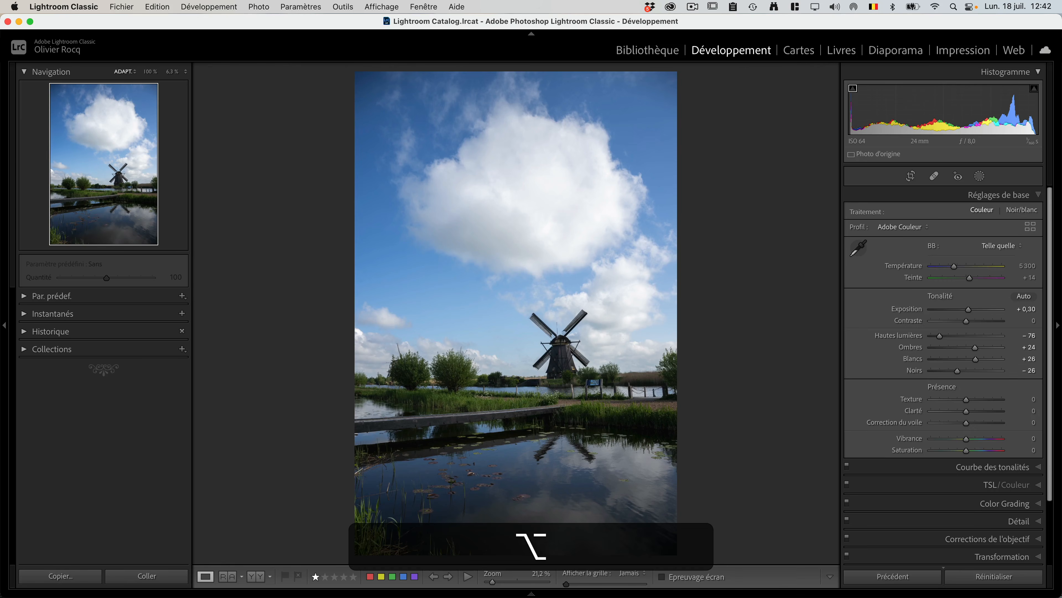
Set Noirs to +20 with the help of the shadow clipping warning, and compare the photo before and after.
{"action": "left_click", "coordinate": [993, 467]}
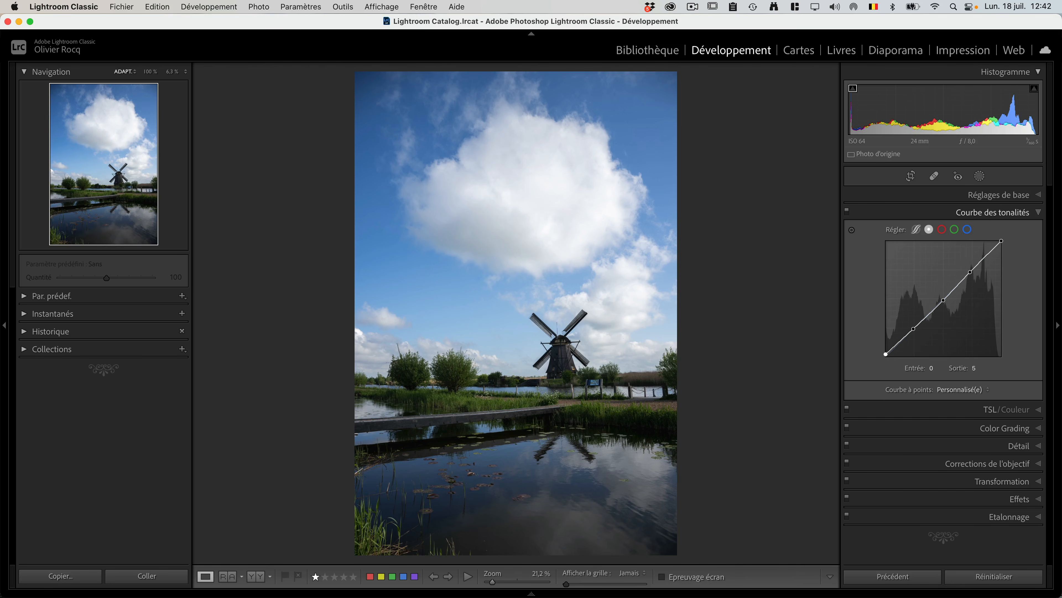
{"action": "left_click", "coordinate": [853, 89]}
{"action": "left_click", "coordinate": [999, 194]}
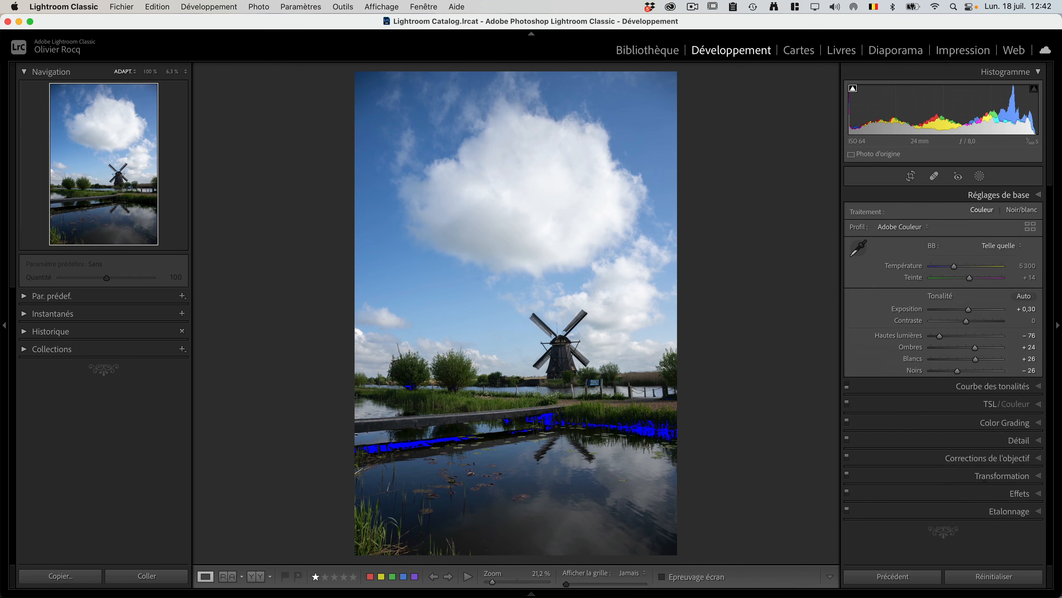
{"action": "left_click_drag", "start_coordinate": [957, 371], "coordinate": [976, 371], "text": "alt"}
{"action": "key", "text": "y"}
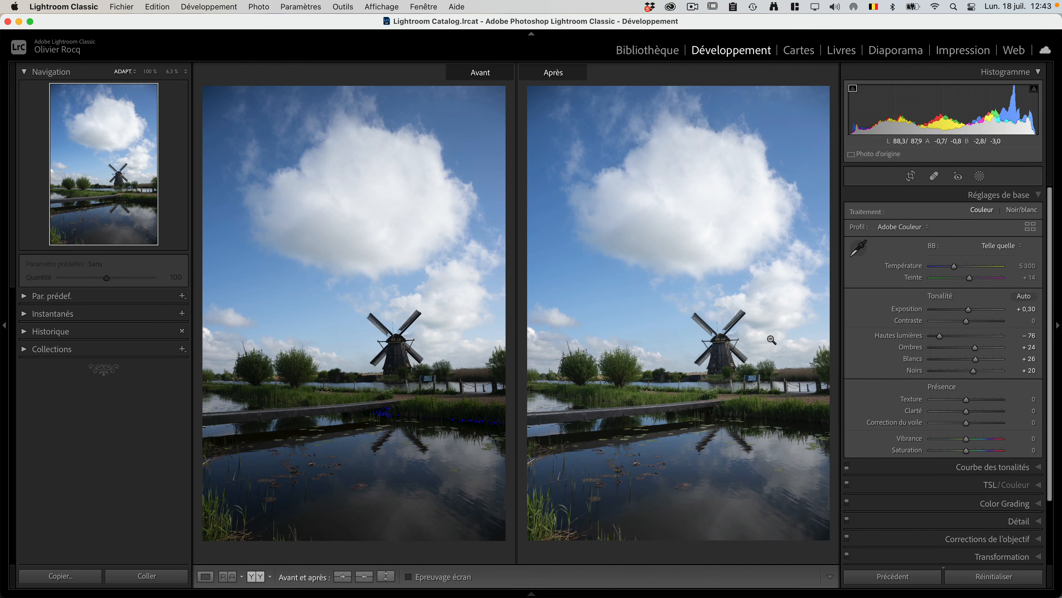
{"action": "key", "text": "d"}
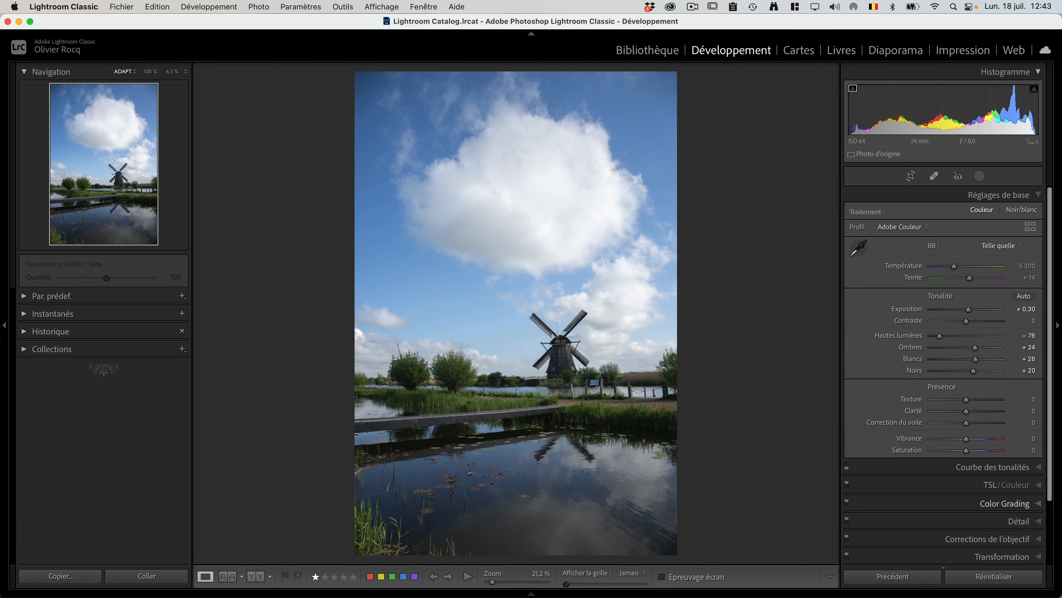
Compare the photo with and without the lens profile correction, and enable both the profile and chromatic aberration removal.
{"action": "left_click", "coordinate": [1003, 539]}
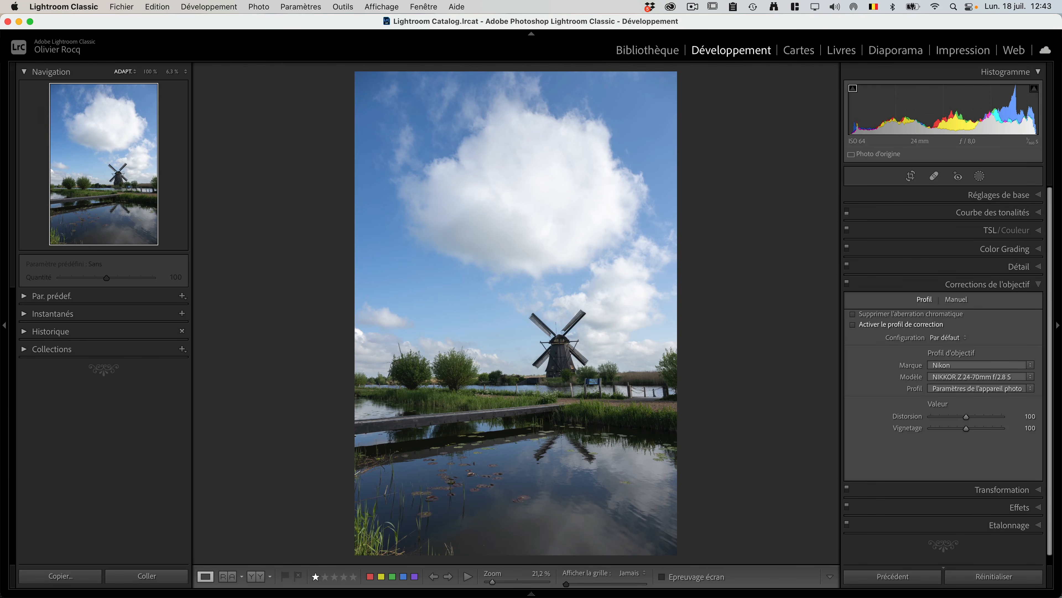
{"action": "left_click", "coordinate": [885, 325]}
{"action": "left_click", "coordinate": [885, 325]}
{"action": "left_click", "coordinate": [885, 325]}
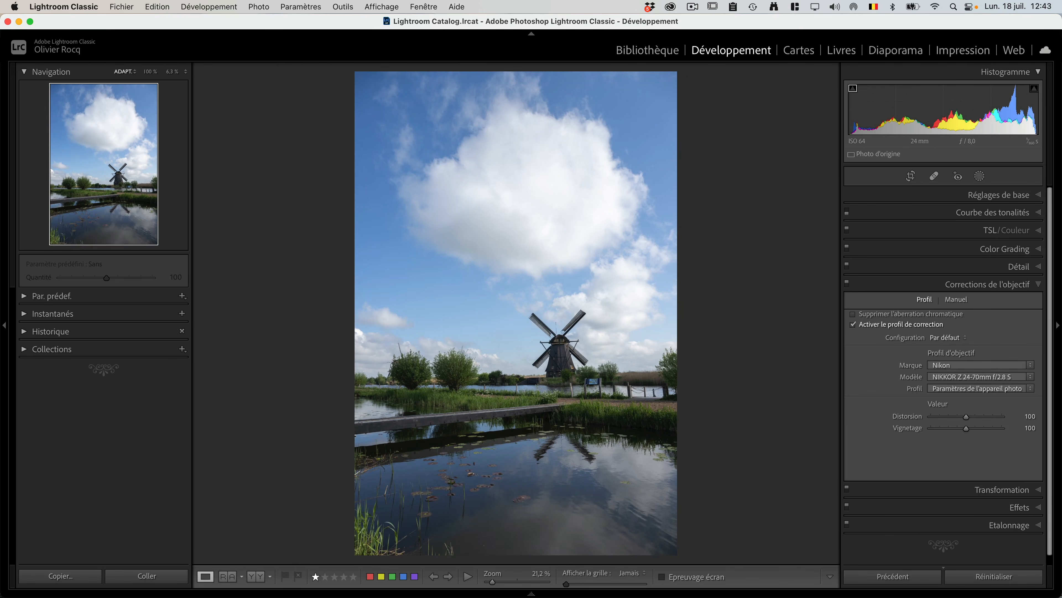
{"action": "left_click", "coordinate": [885, 325]}
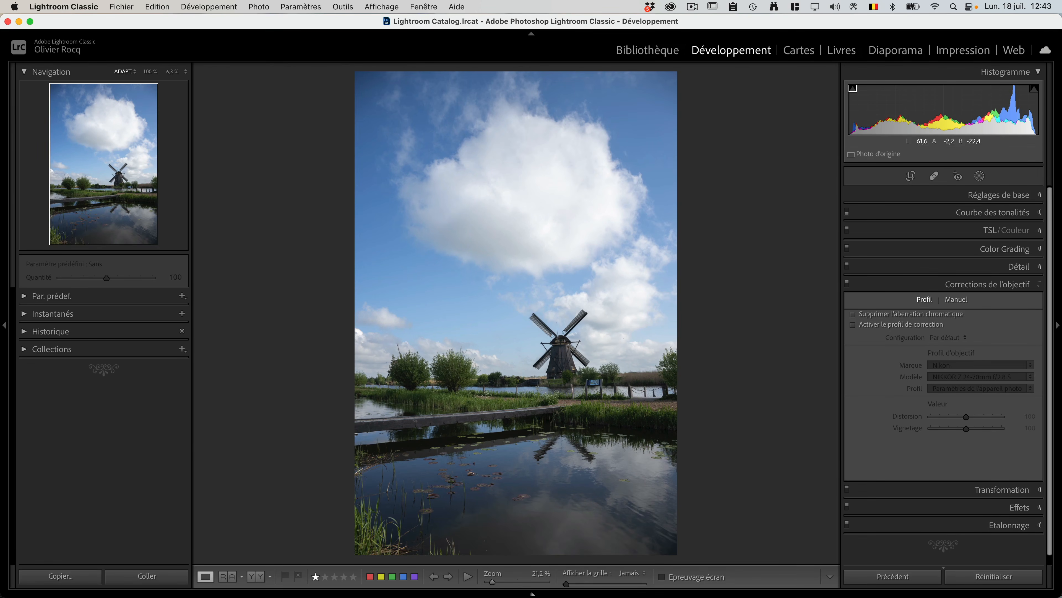
{"action": "left_click", "coordinate": [877, 326]}
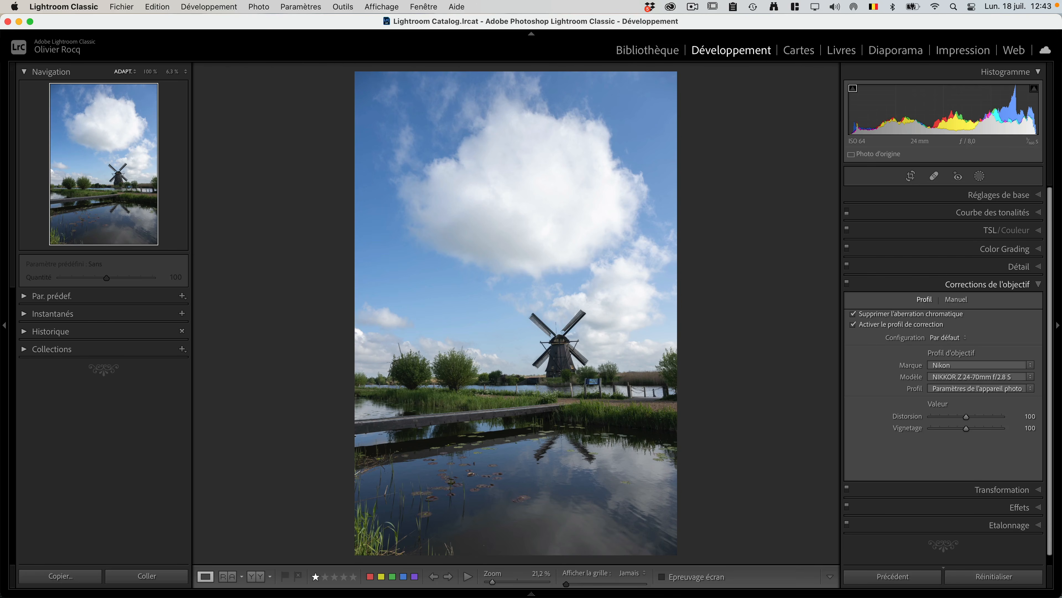
Move Corrections de l'objectif above Réglages de base in the custom order of the Développement panels.
{"action": "right_click", "coordinate": [917, 283]}
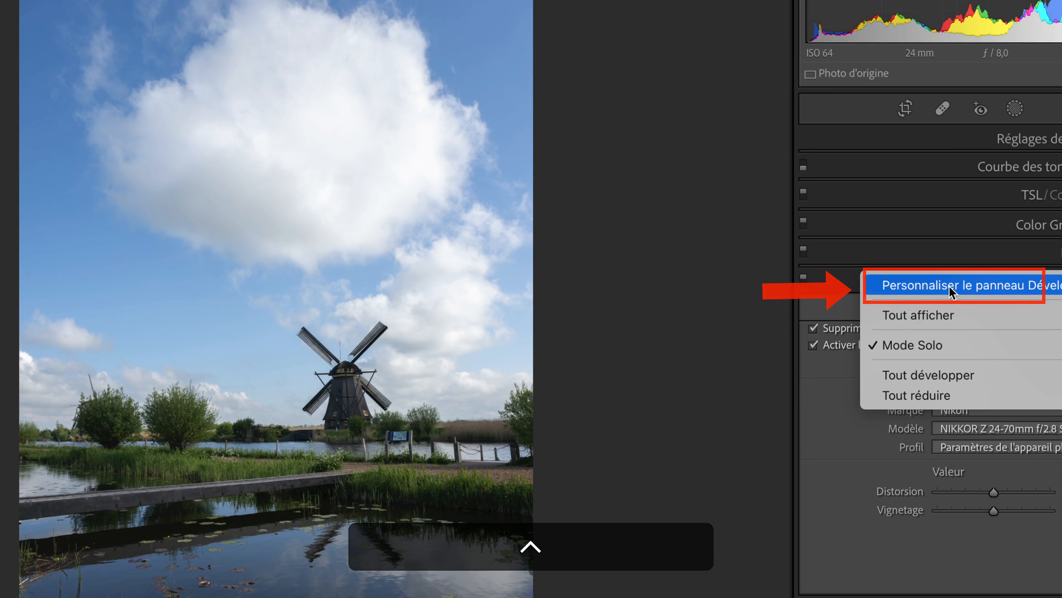
{"action": "left_click", "coordinate": [951, 290]}
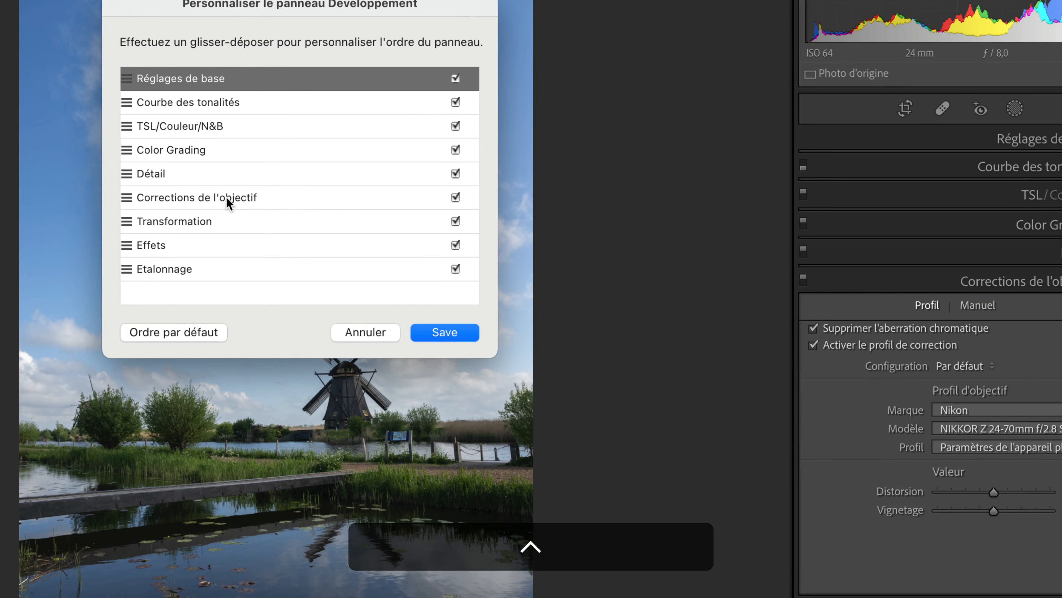
{"action": "left_click", "coordinate": [218, 200]}
{"action": "left_click_drag", "start_coordinate": [206, 200], "coordinate": [233, 75]}
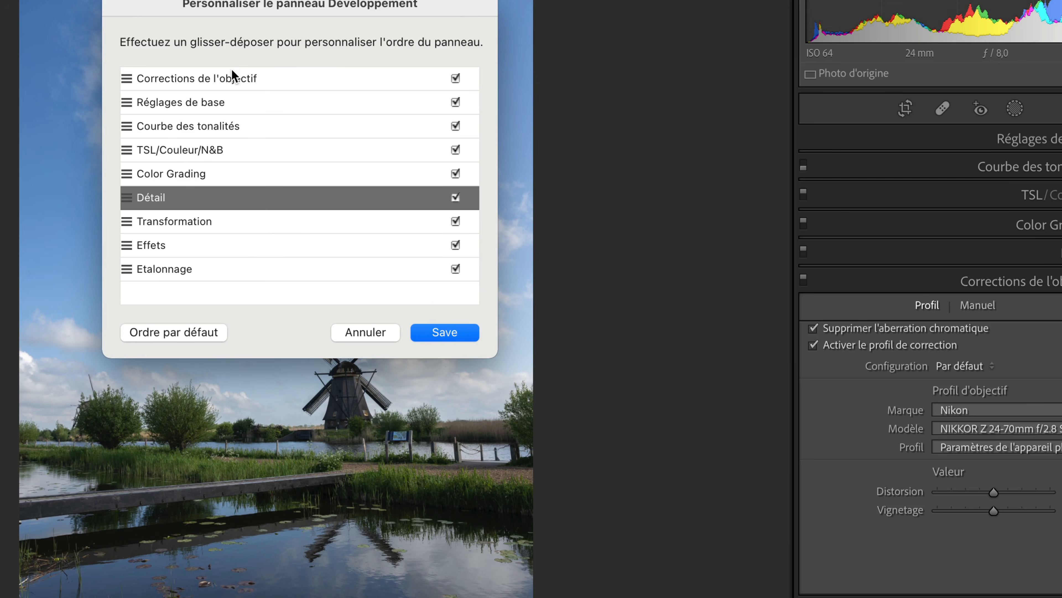
Save the new panel order and relaunch the program, backing up the catalogue on closing.
{"action": "left_click", "coordinate": [437, 335]}
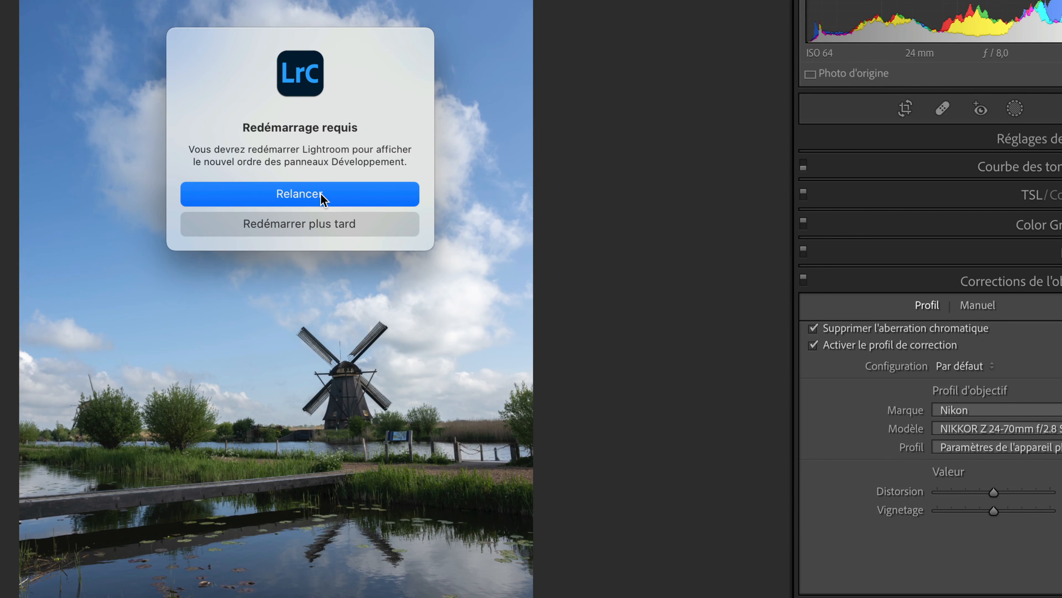
{"action": "left_click", "coordinate": [321, 194]}
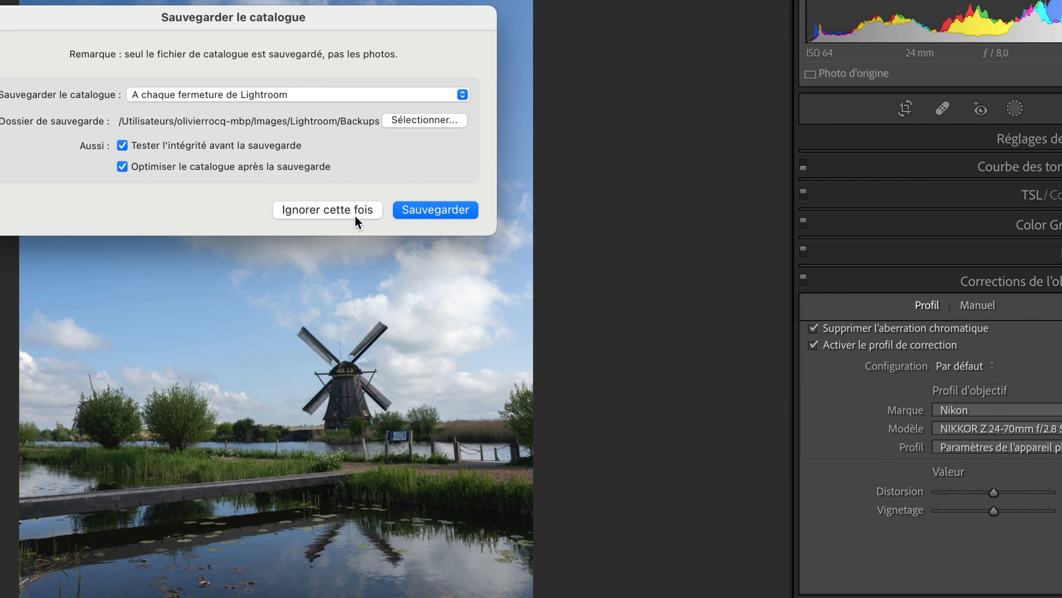
{"action": "left_click", "coordinate": [412, 210]}
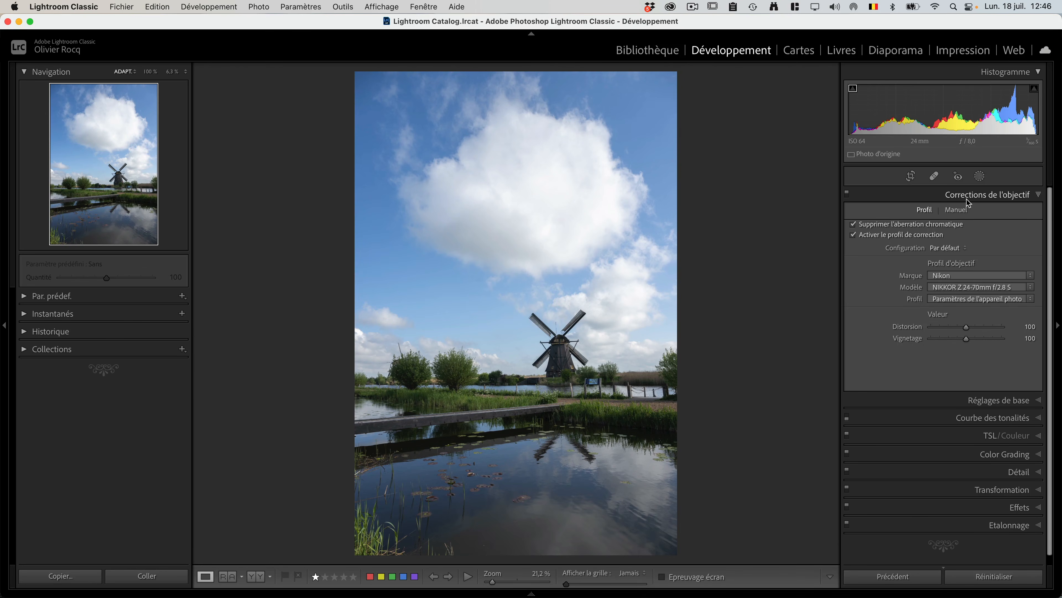
Collapse and reopen Corrections de l'objectif to check its place in the new order of the Développement panels.
{"action": "left_click", "coordinate": [997, 195]}
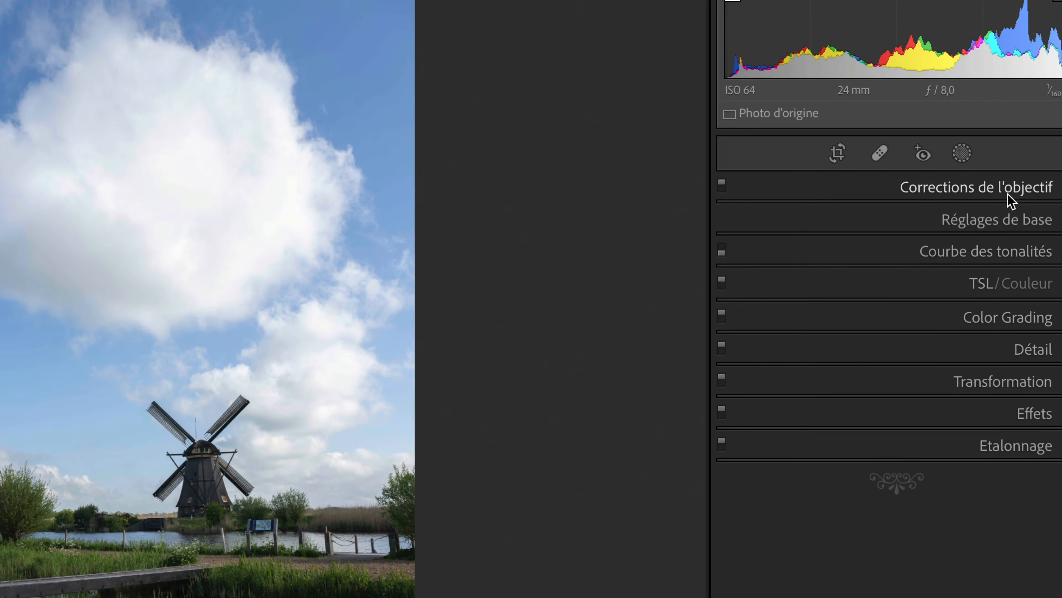
{"action": "left_click", "coordinate": [1003, 197]}
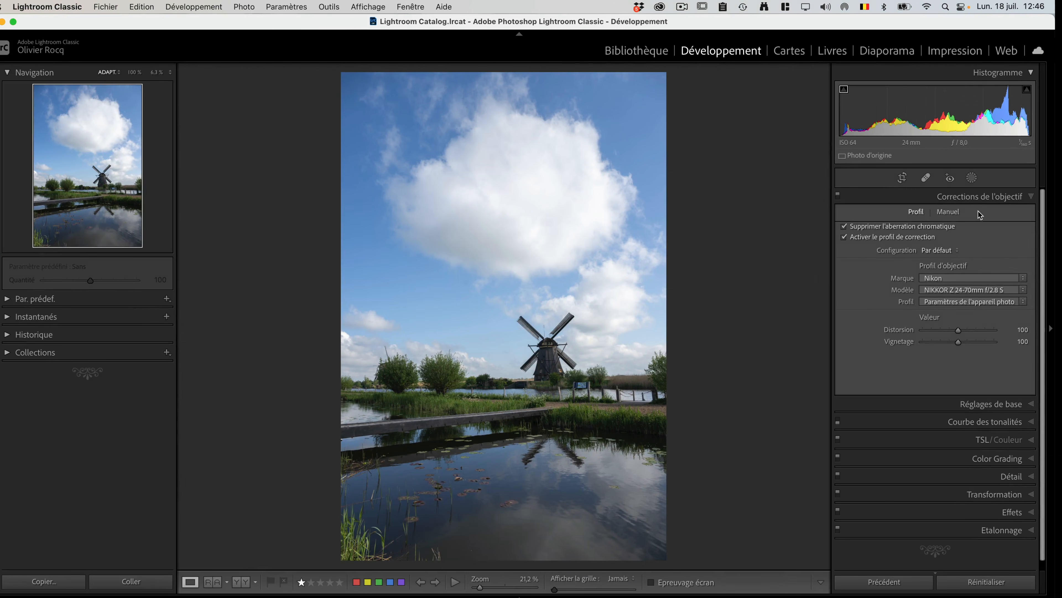
{"action": "left_click", "coordinate": [958, 202]}
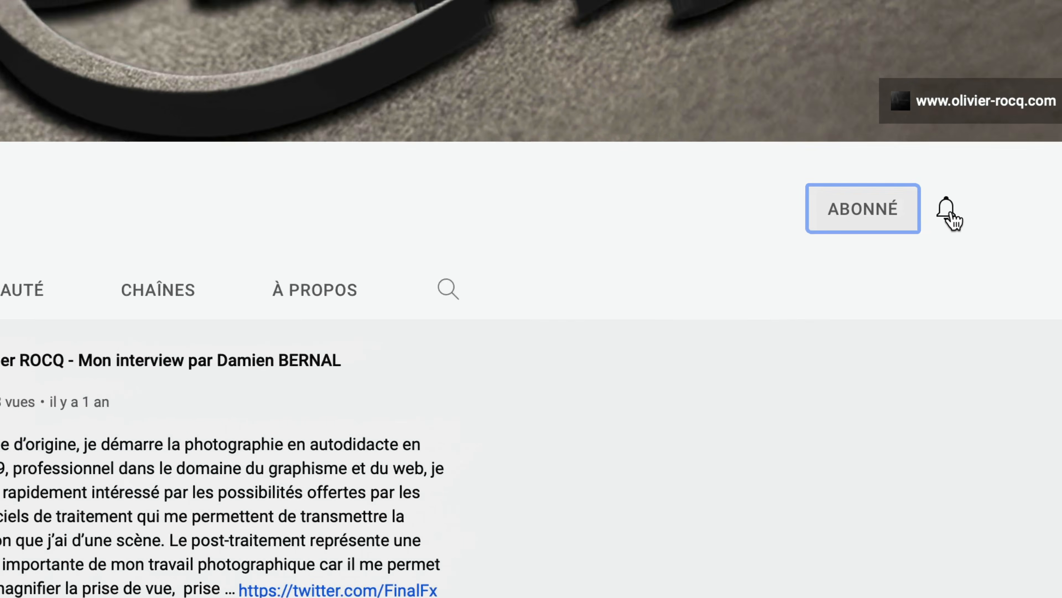
On the YouTube channel page, set the subscription's notifications to Toutes.
{"action": "left_click", "coordinate": [951, 216]}
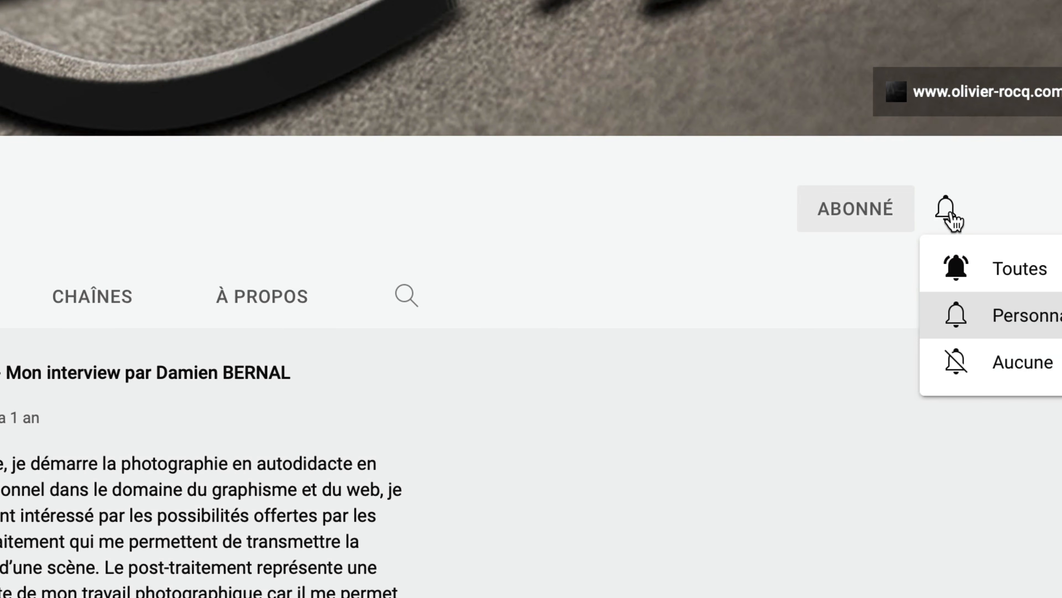
{"action": "left_click", "coordinate": [1003, 276]}
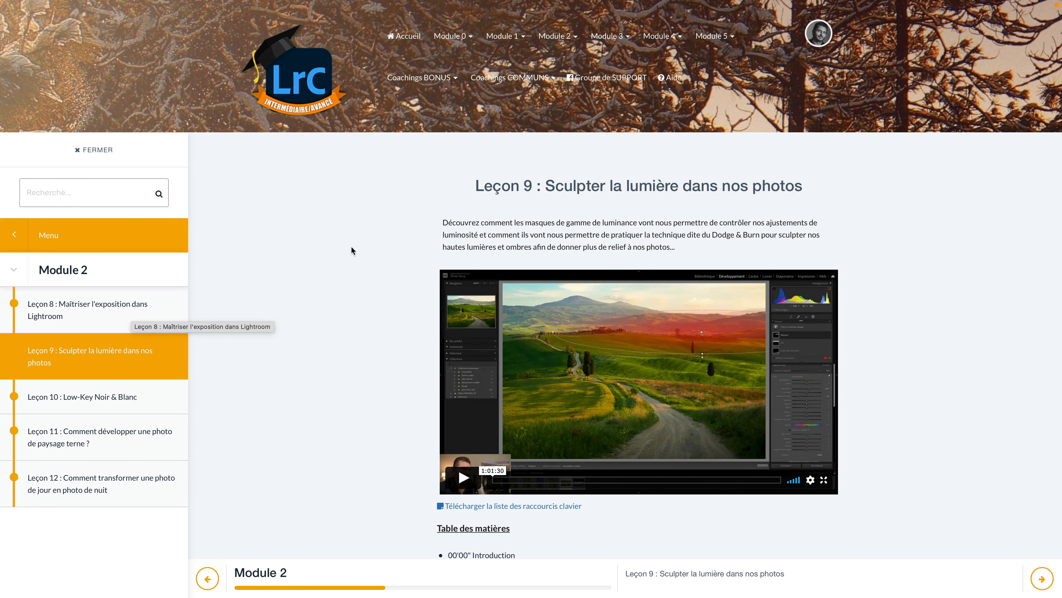
On the Lightroom course site, view Leçon 10, Leçon 11 and Leçon 12 of Module 2 one after another.
{"action": "left_click", "coordinate": [118, 398]}
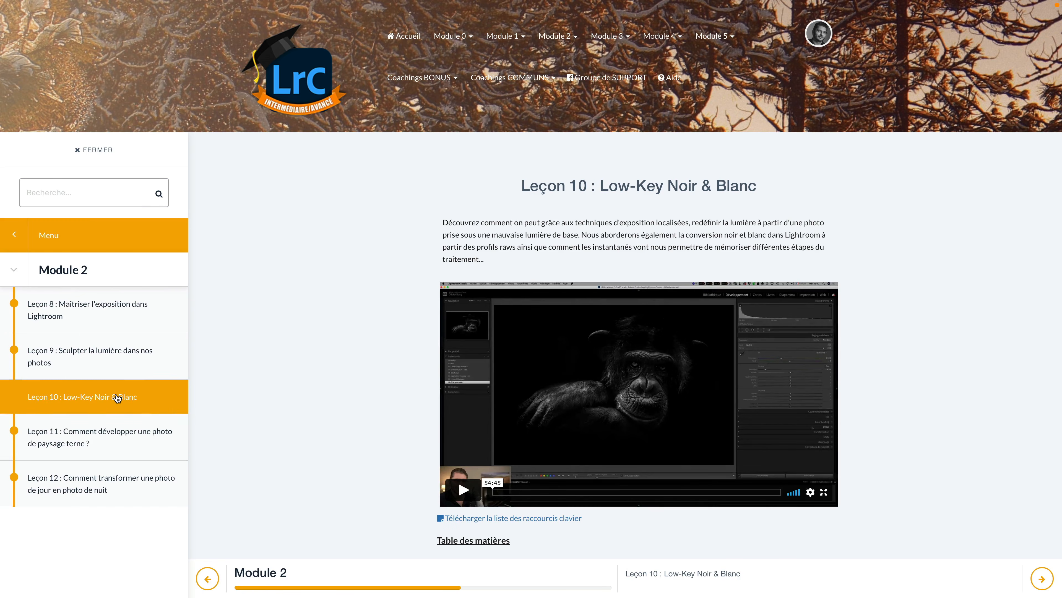
{"action": "left_click", "coordinate": [118, 437]}
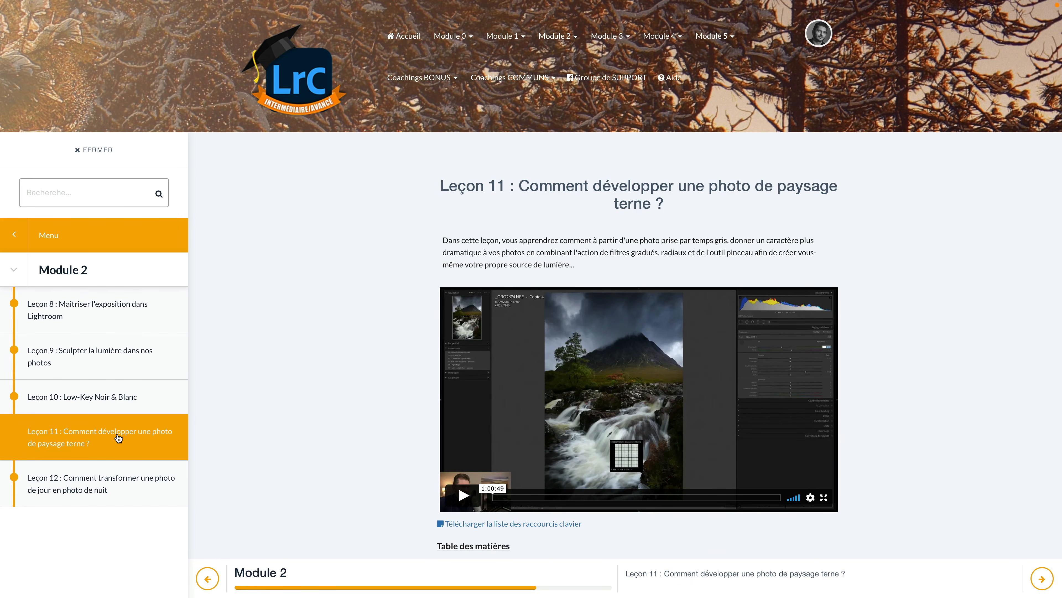
{"action": "left_click", "coordinate": [103, 504]}
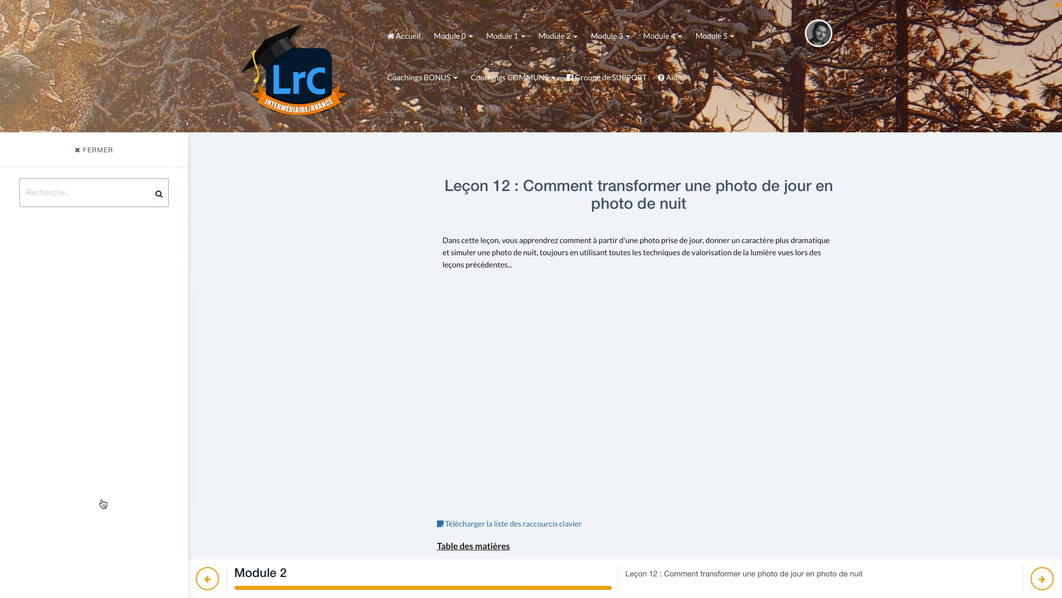
Look through the lesson lists of Modules 2 to 5, and open Leçon 24 on noise reduction to read its table of contents.
{"action": "mouse_move", "coordinate": [567, 37]}
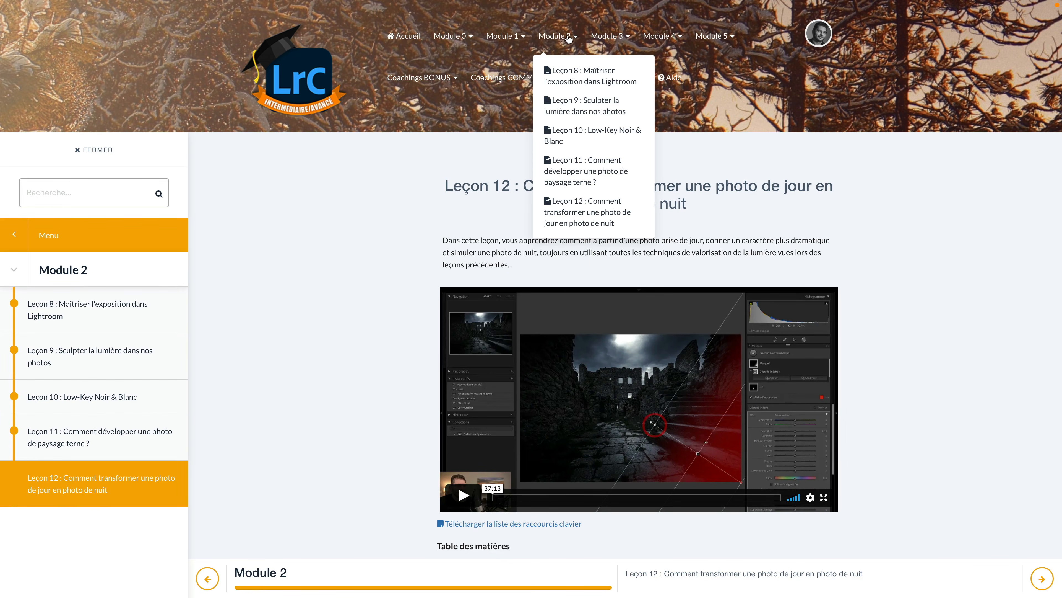
{"action": "mouse_move", "coordinate": [609, 41]}
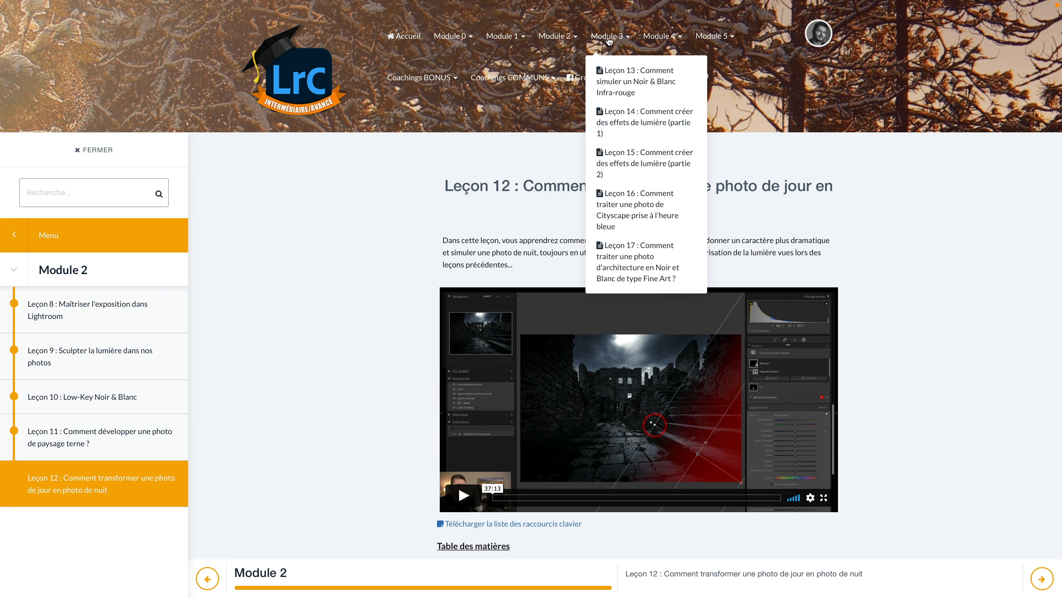
{"action": "mouse_move", "coordinate": [649, 39]}
{"action": "mouse_move", "coordinate": [708, 43]}
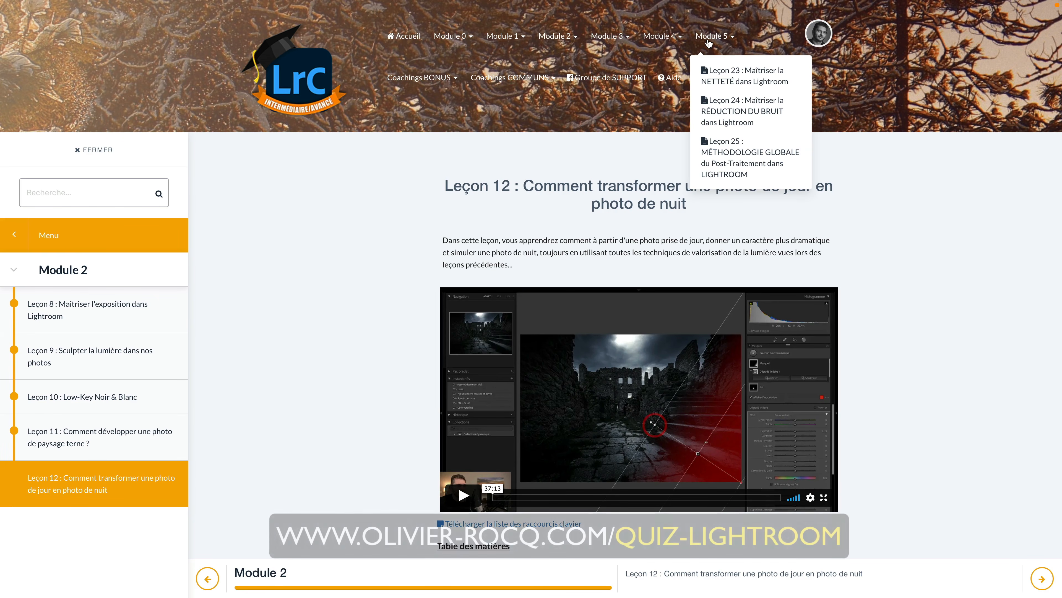
{"action": "left_click", "coordinate": [742, 111]}
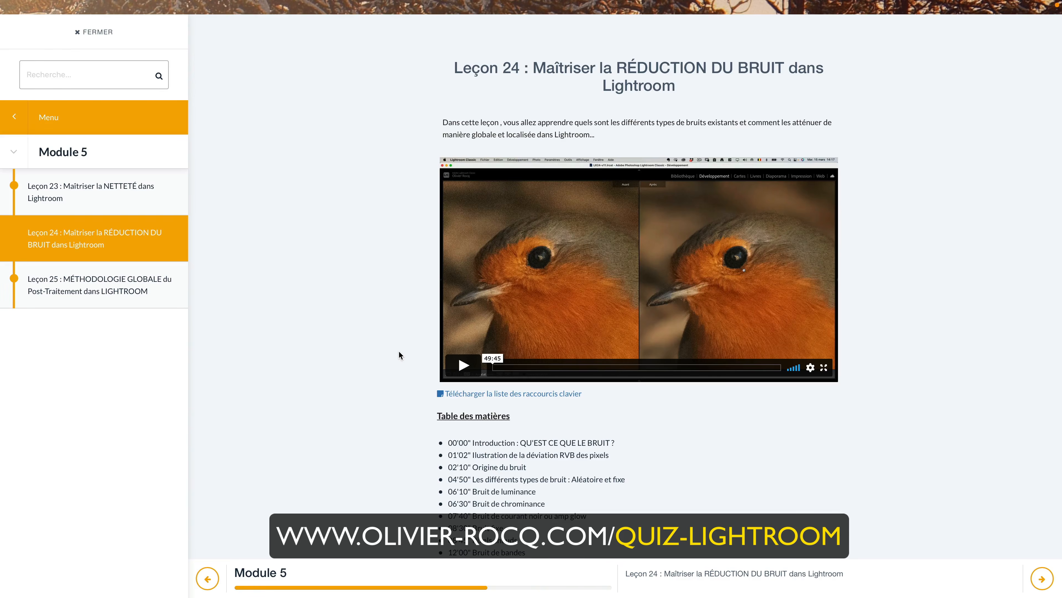
{"action": "scroll", "coordinate": [398, 350], "scroll_direction": "down", "scroll_amount": 6}
{"action": "scroll", "coordinate": [395, 337], "scroll_direction": "down", "scroll_amount": 5}
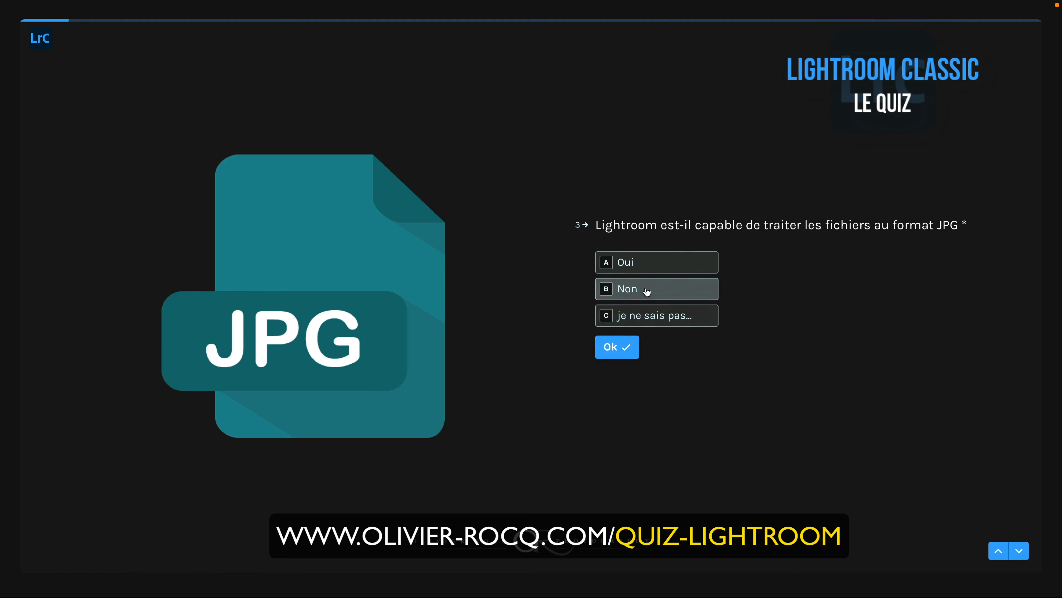
In the Lightroom Classic quiz, answer questions 3 to 7, choosing Non for JPG support, Vrai for localised editing and automatic saving for photo settings.
{"action": "left_click", "coordinate": [645, 289]}
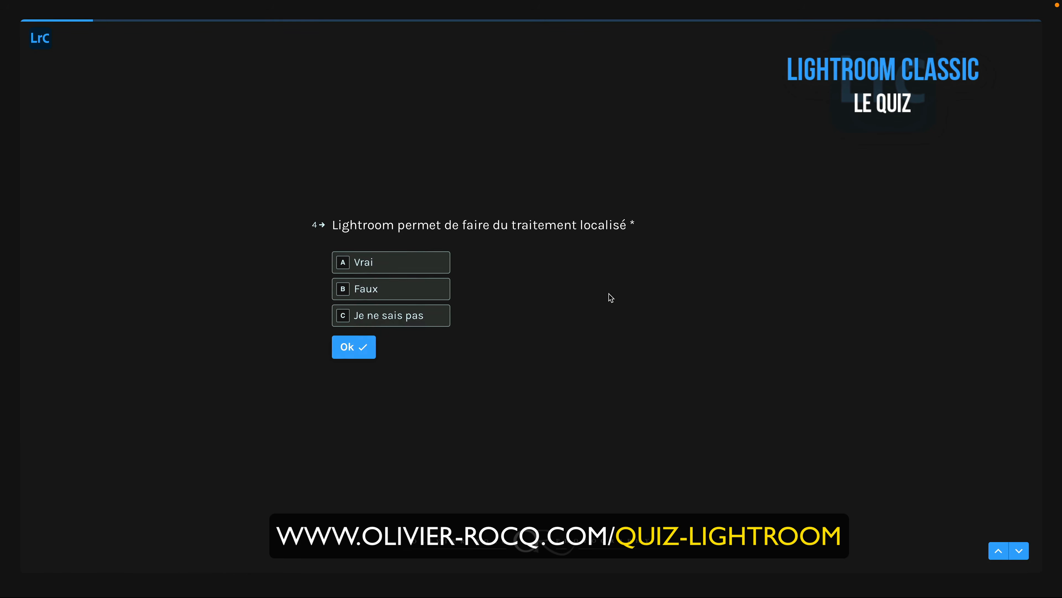
{"action": "left_click", "coordinate": [379, 267]}
{"action": "left_click", "coordinate": [384, 374]}
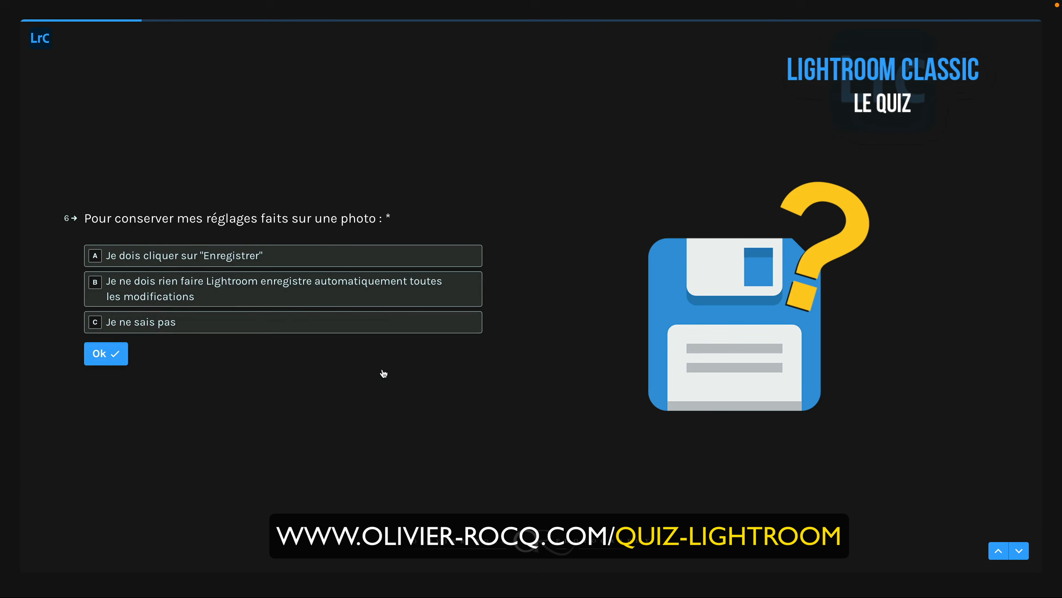
{"action": "left_click", "coordinate": [286, 290]}
{"action": "left_click", "coordinate": [284, 308]}
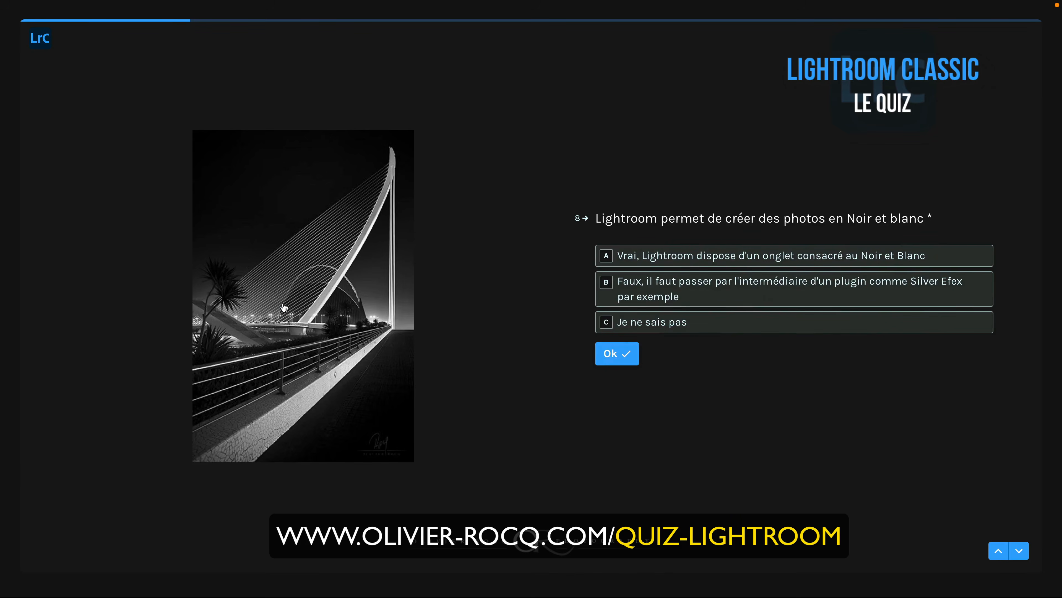
Answer quiz questions 8 to 13, choosing Faux for Noir et blanc, discarding the noisy photo, sélectionner le ciel for skies and Non for creating a signature.
{"action": "left_click", "coordinate": [655, 274]}
{"action": "left_click", "coordinate": [188, 317]}
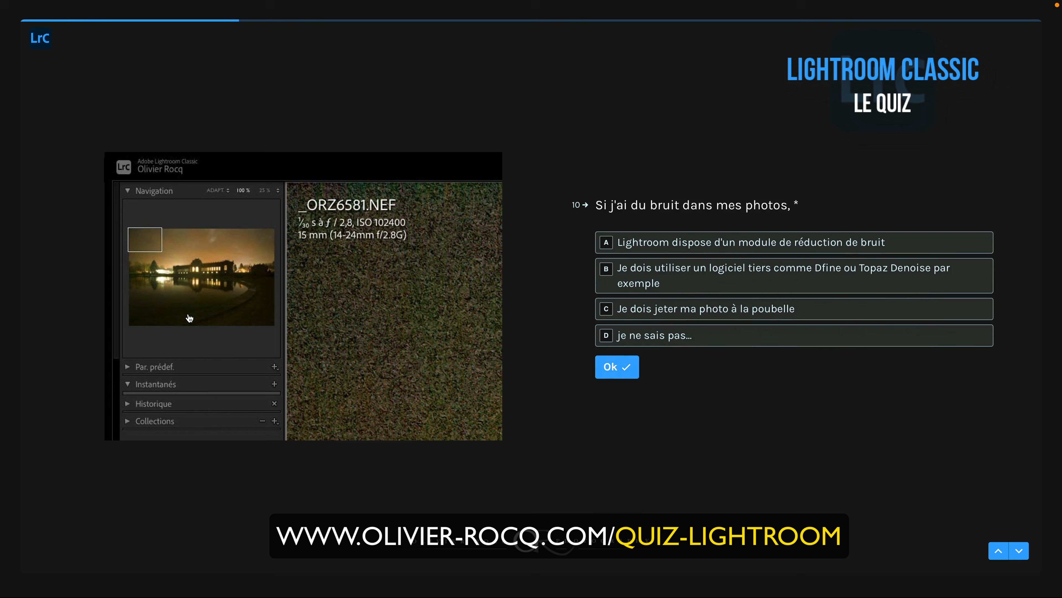
{"action": "left_click", "coordinate": [666, 310]}
{"action": "left_click", "coordinate": [151, 294]}
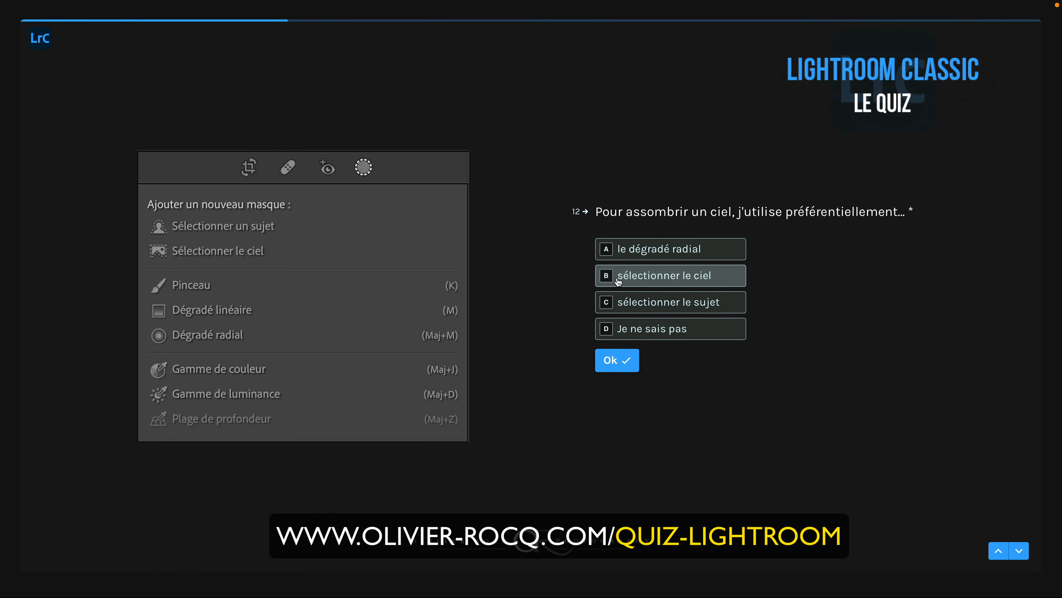
{"action": "left_click", "coordinate": [618, 279]}
{"action": "left_click", "coordinate": [374, 309]}
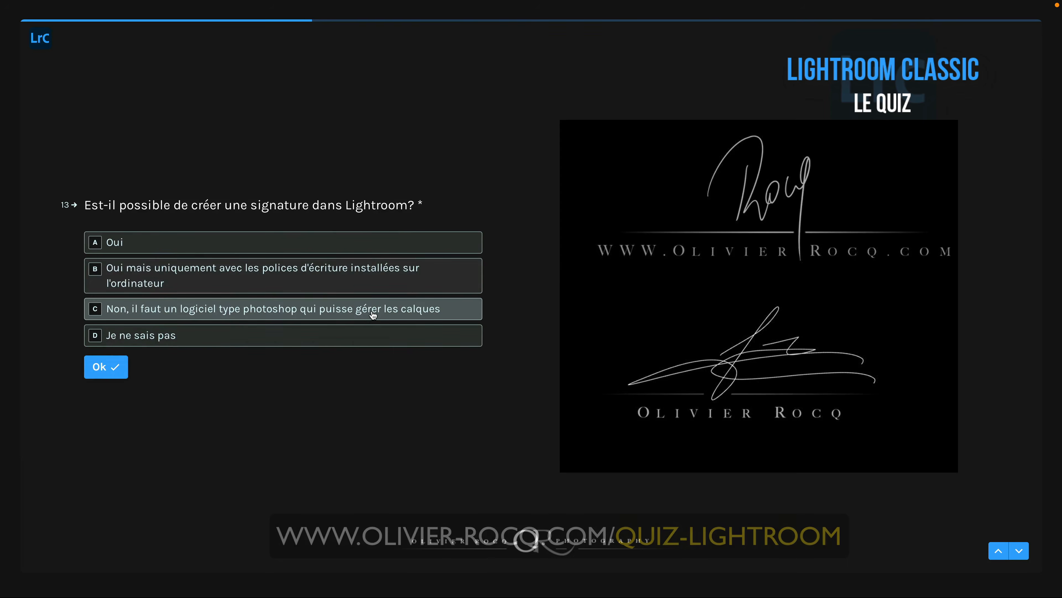